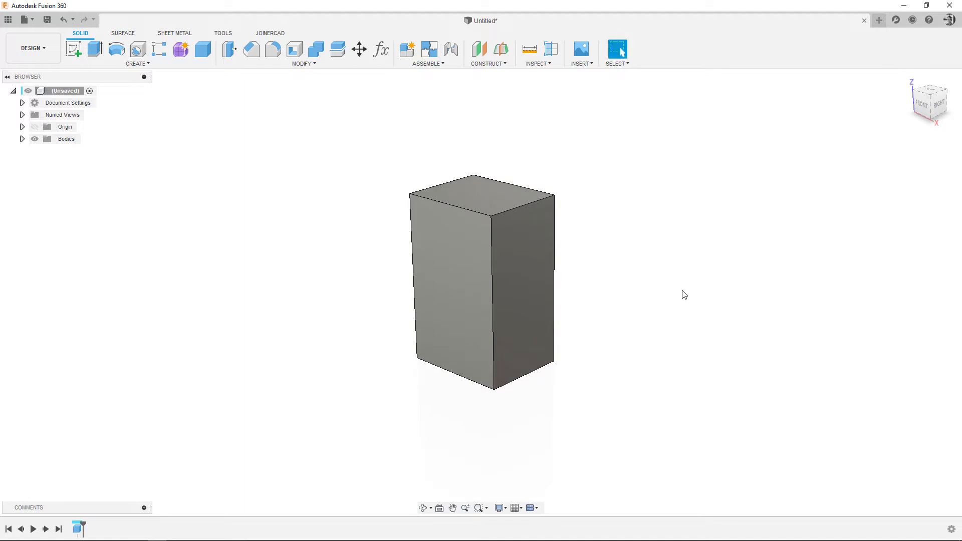
Step: Start a JoinerCAD Dress Up on the block with 18 mm inside panels on its flat faces, leaving out the front face
click(271, 33)
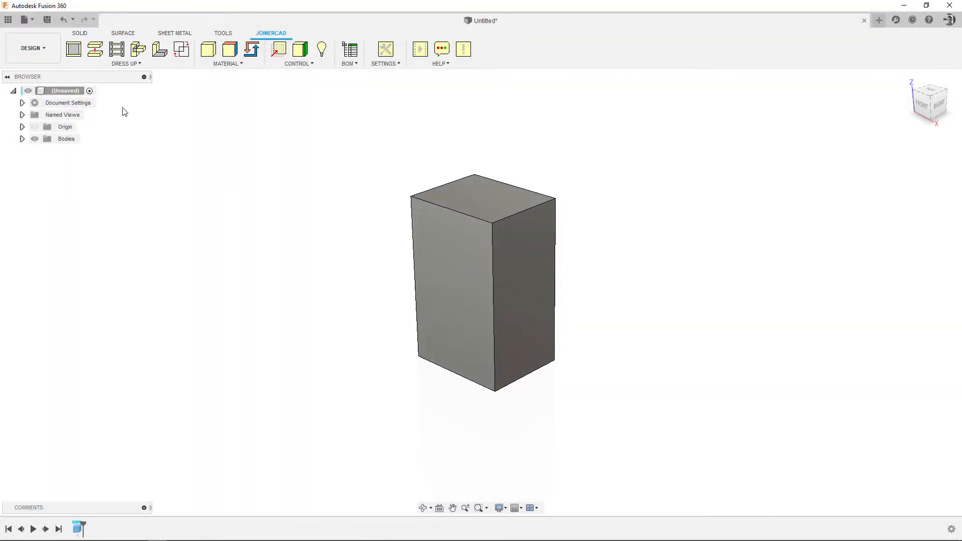
click(74, 48)
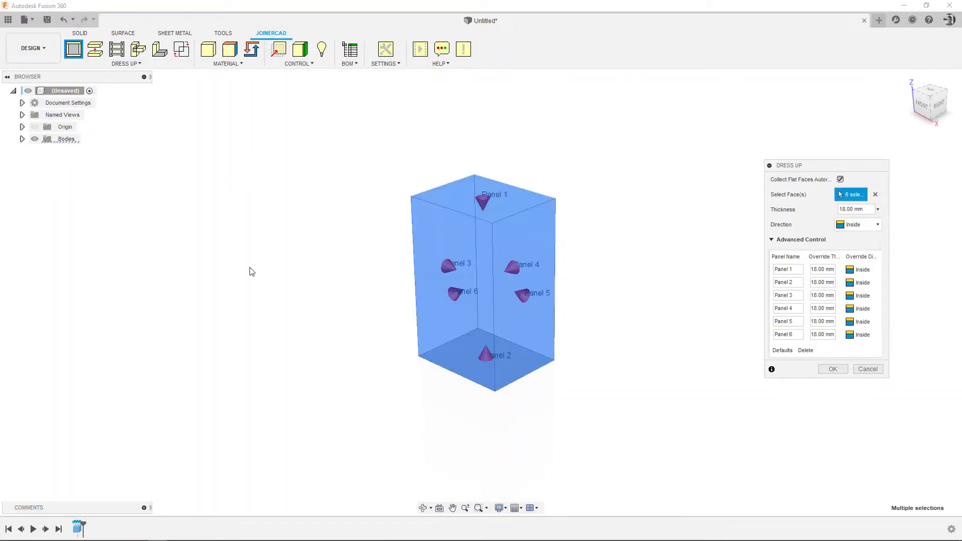
middle_drag(256, 271, 158, 263)
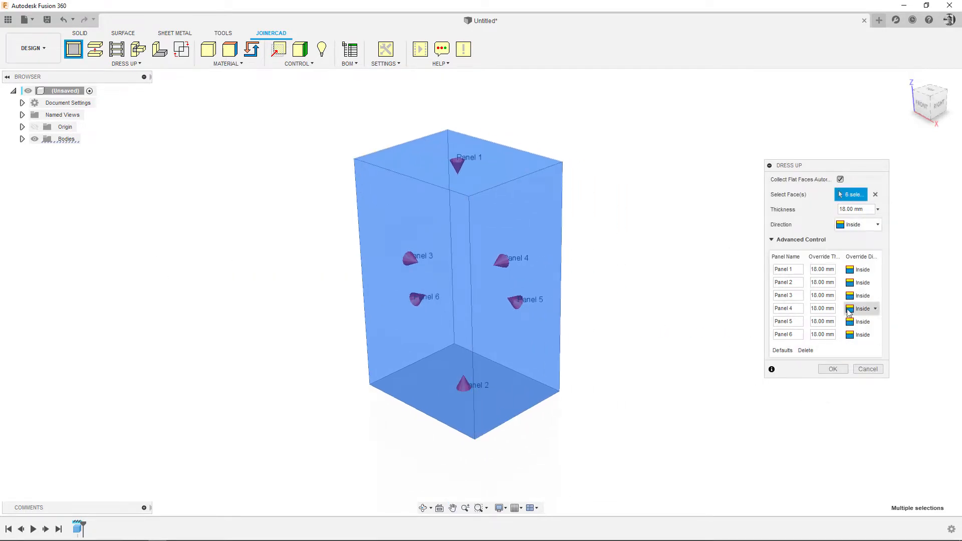
click(437, 335)
Step: Rename the rear panel Back and override its thickness to 4 mm
shift+middle_drag(724, 336, 716, 329)
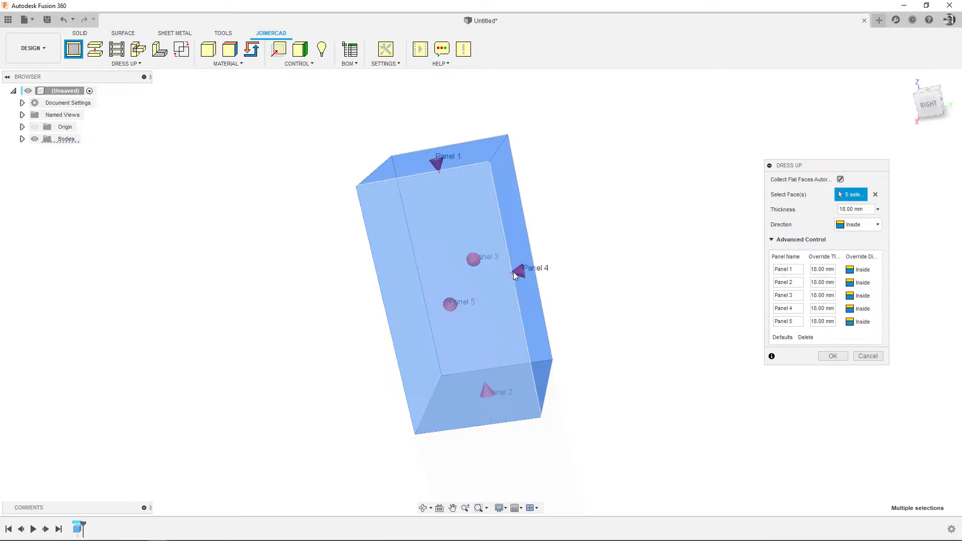
click(799, 307)
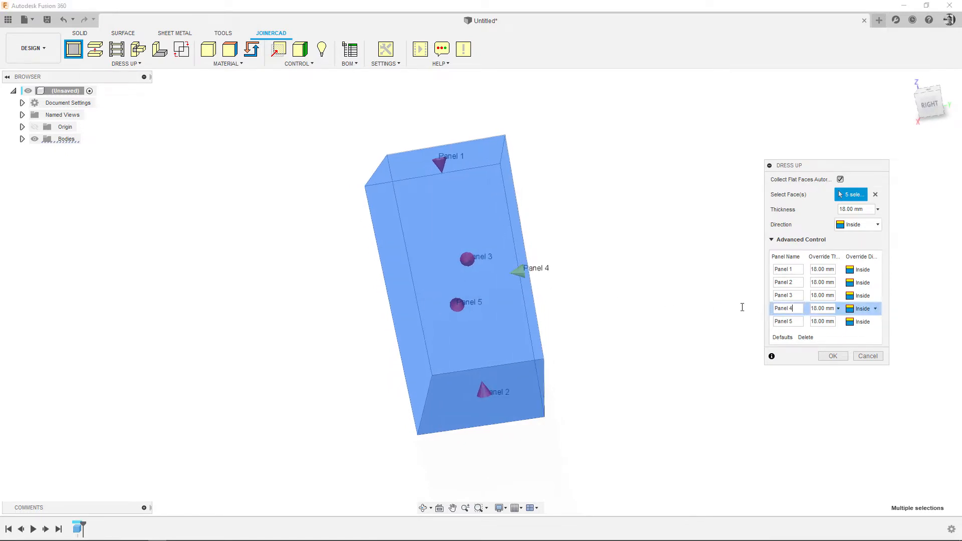
key(ctrl+a)
text(Ba)
key(Tab)
key(BackSpace)
text(4)
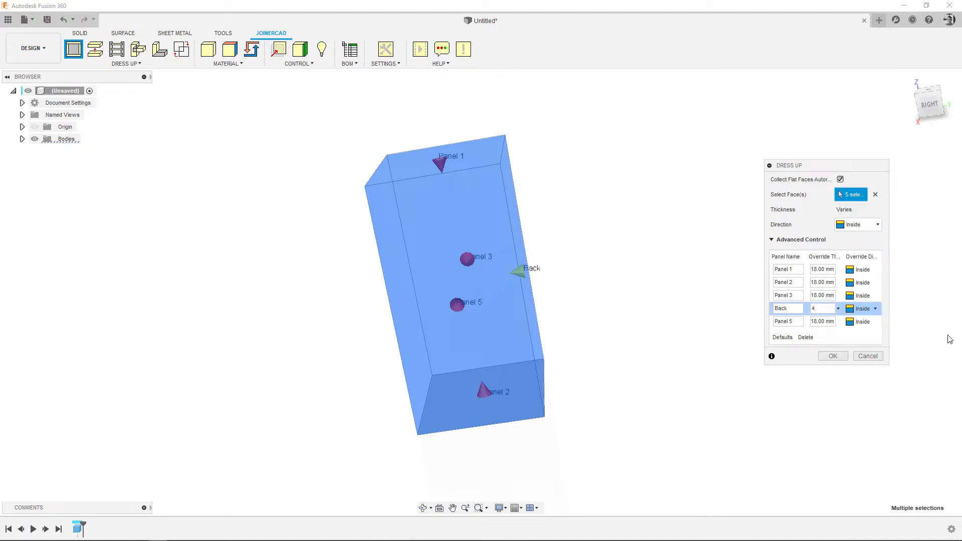
Step: Set the Back panel's direction to Outside and generate the dress-up panels
click(867, 309)
click(871, 330)
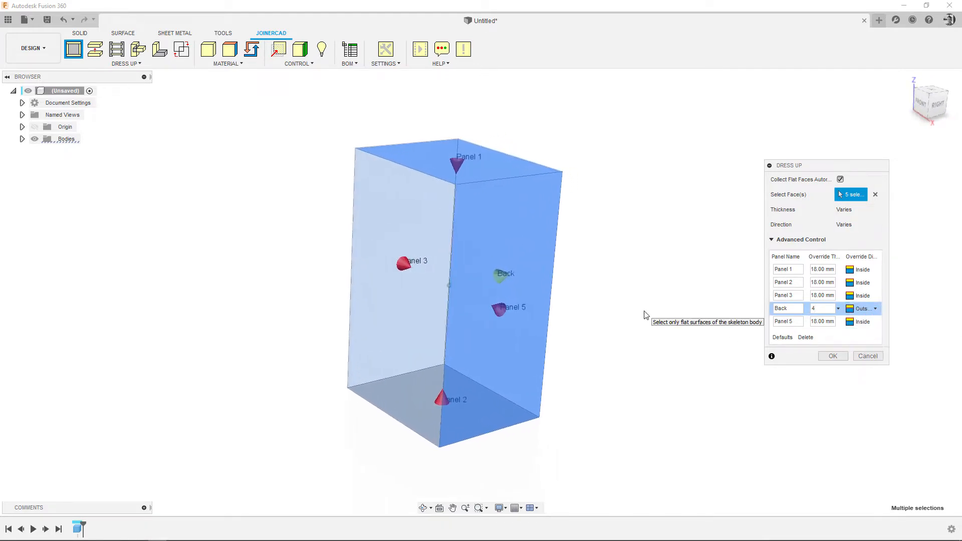
click(833, 356)
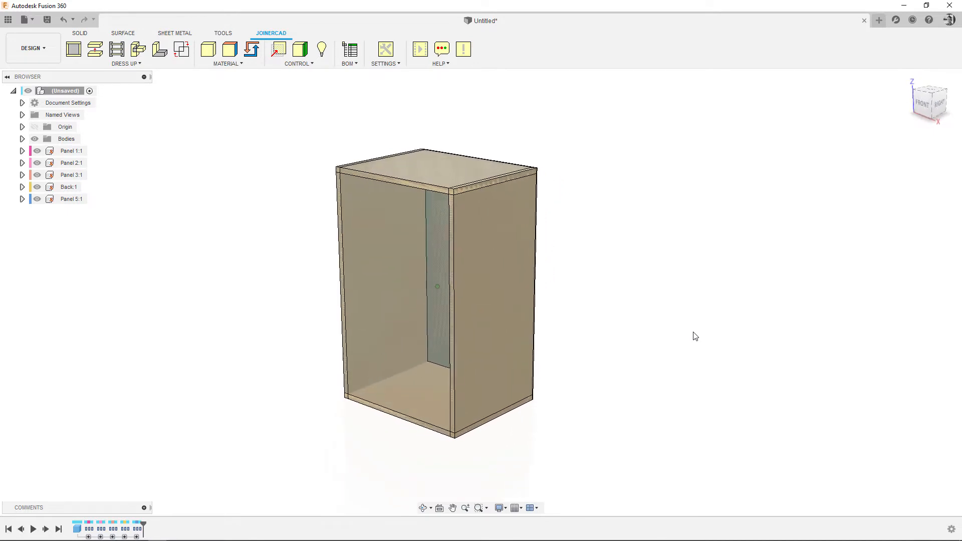
Step: Turn off the visibility of the Dress Up skeleton bodies
middle_drag(695, 333, 739, 333)
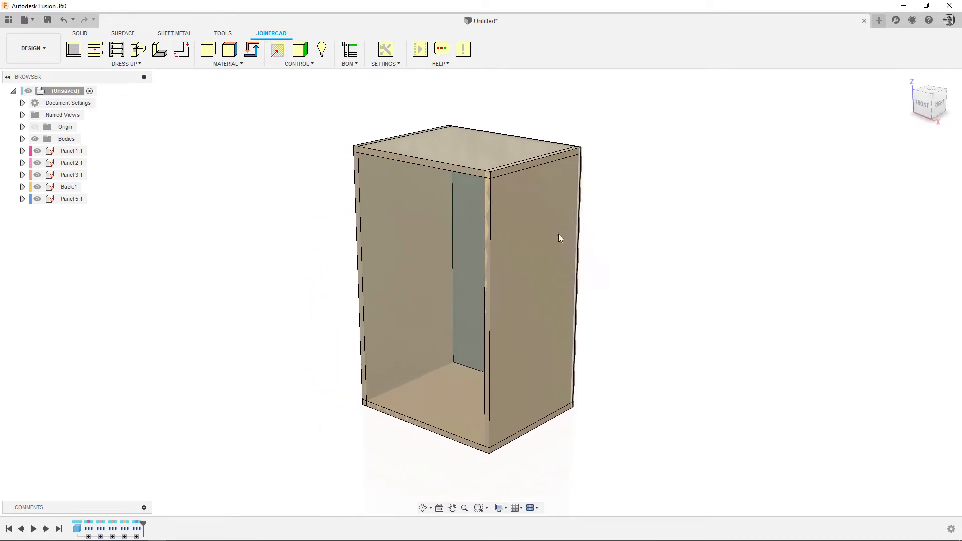
click(325, 54)
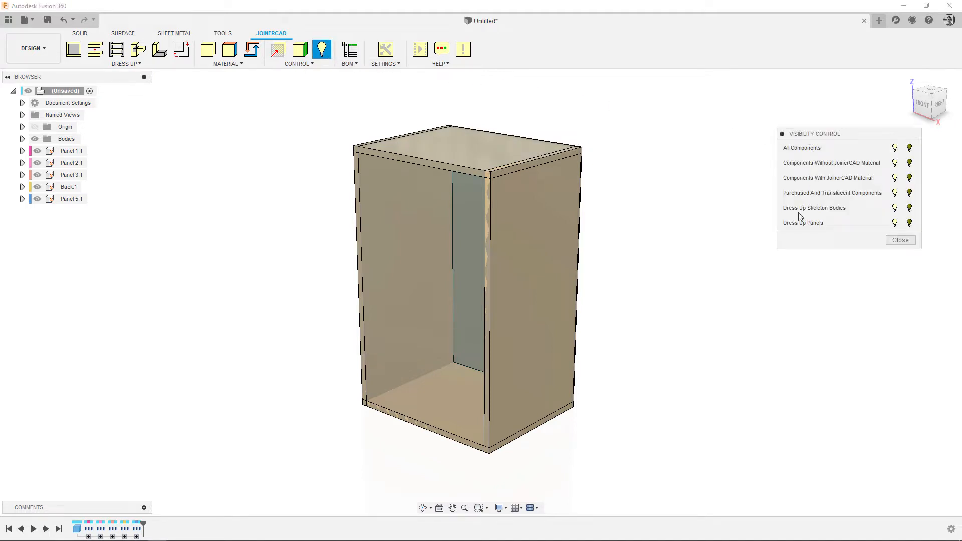
click(913, 210)
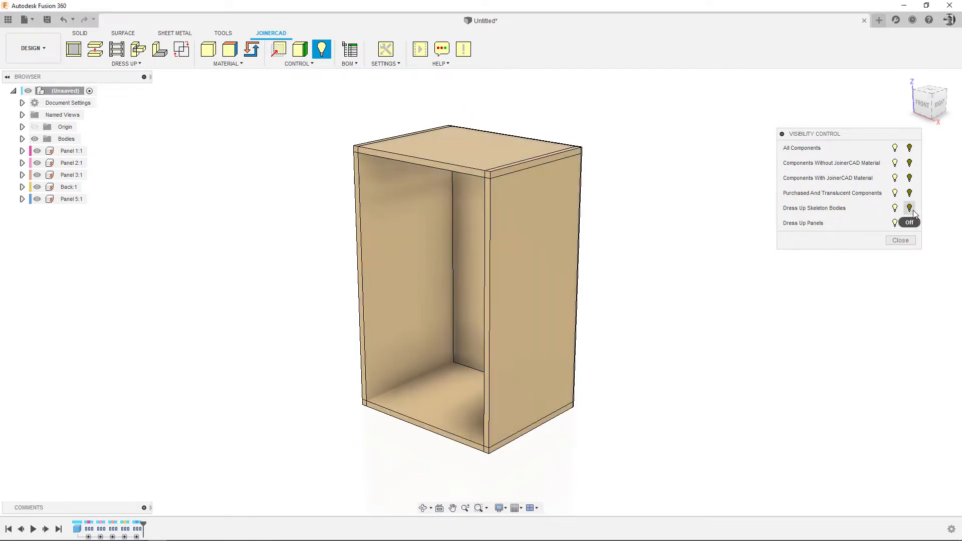
click(901, 241)
Step: Add two evenly spaced 18 mm shelves with Symmetrical direction between the cabinet's bottom and top panels
shift+middle_drag(737, 281, 278, 303)
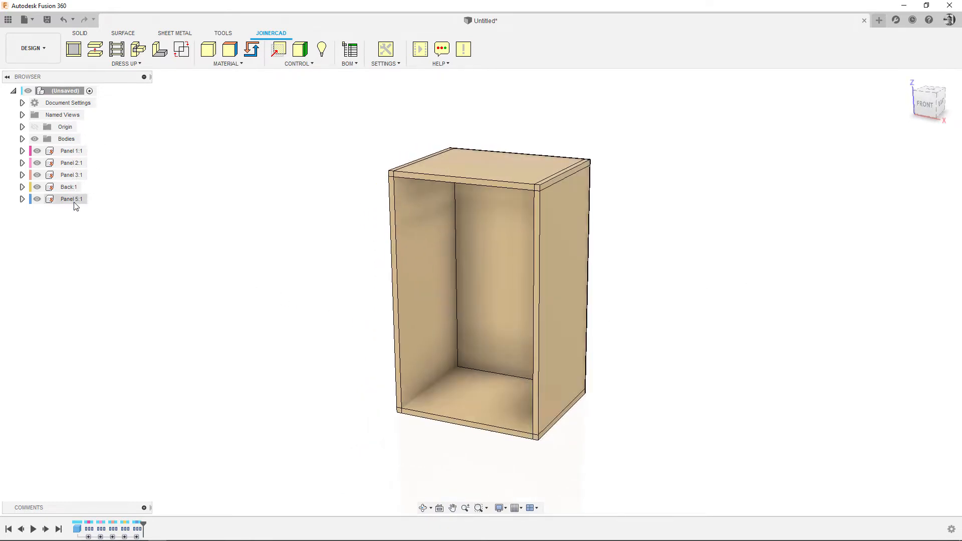
middle_drag(331, 200, 308, 180)
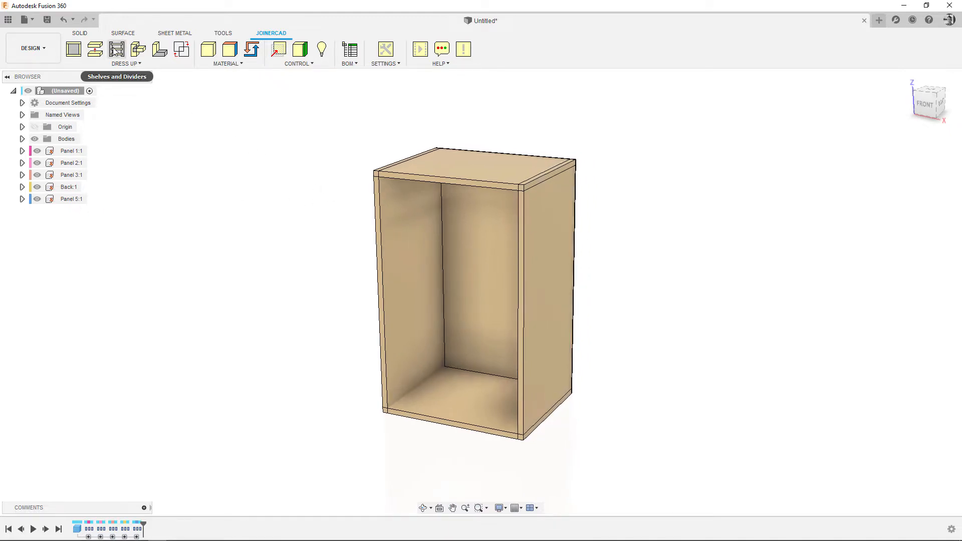
click(115, 49)
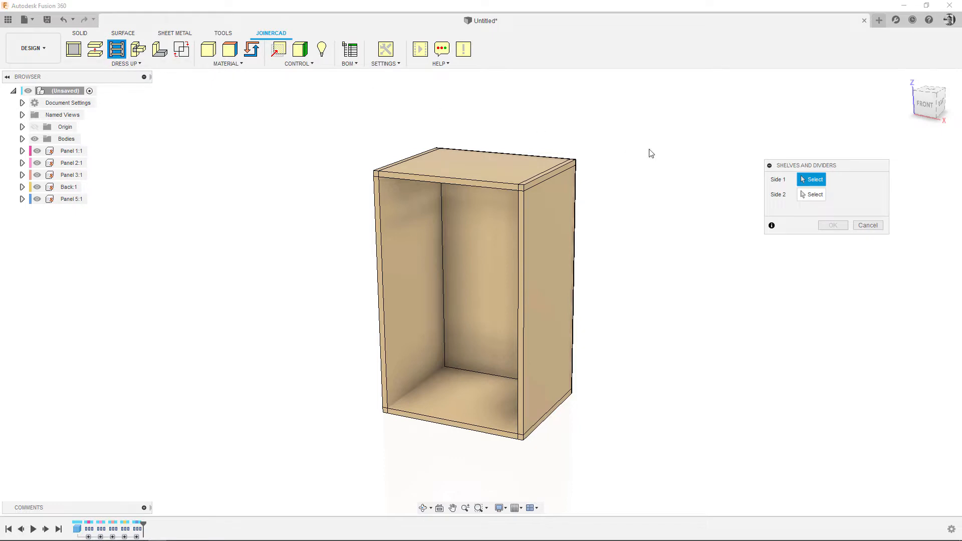
click(483, 387)
shift+middle_drag(483, 387, 468, 194)
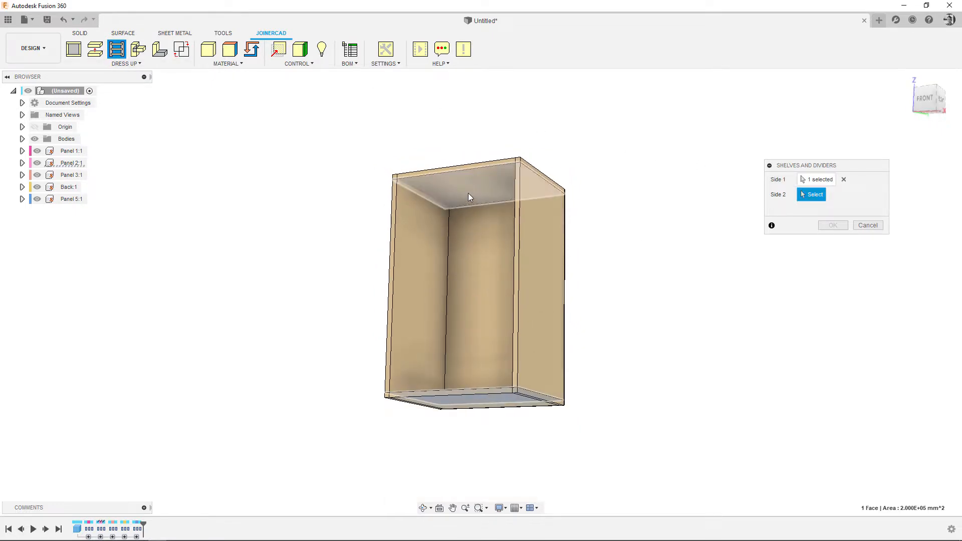
click(469, 194)
shift+middle_drag(663, 273, 661, 396)
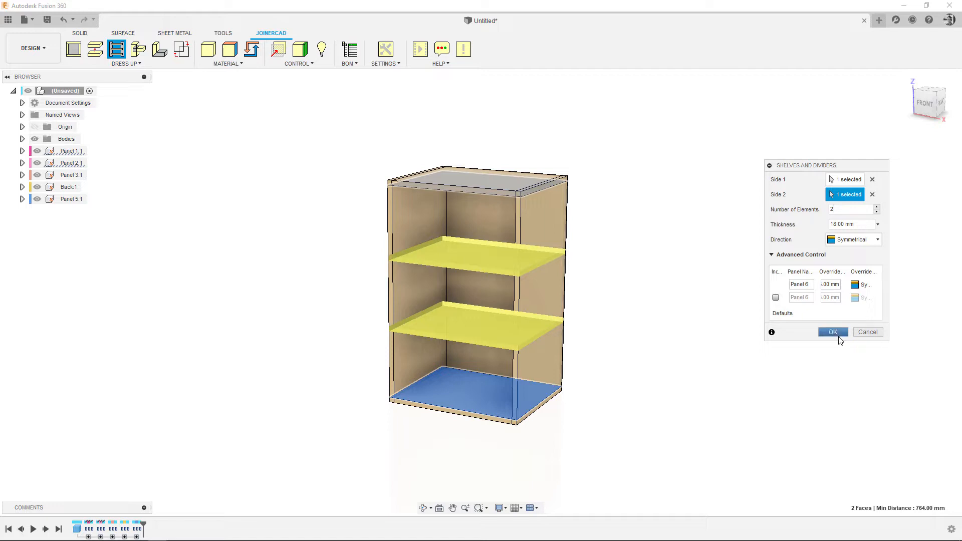
click(834, 333)
Step: Trim both side panels of the cabinet, using the top and bottom panels as bounding panels
scroll(668, 296, up, 1)
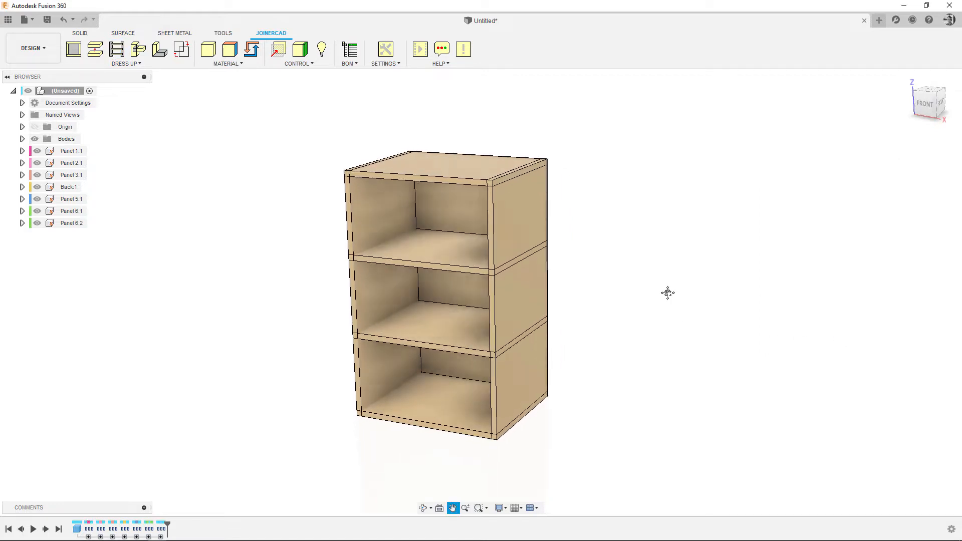
middle_drag(668, 292, 691, 294)
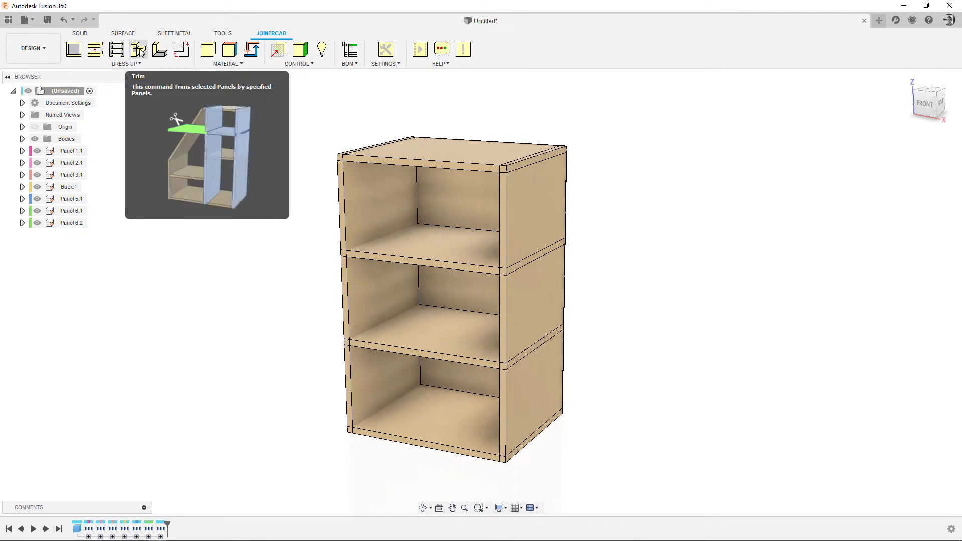
click(139, 50)
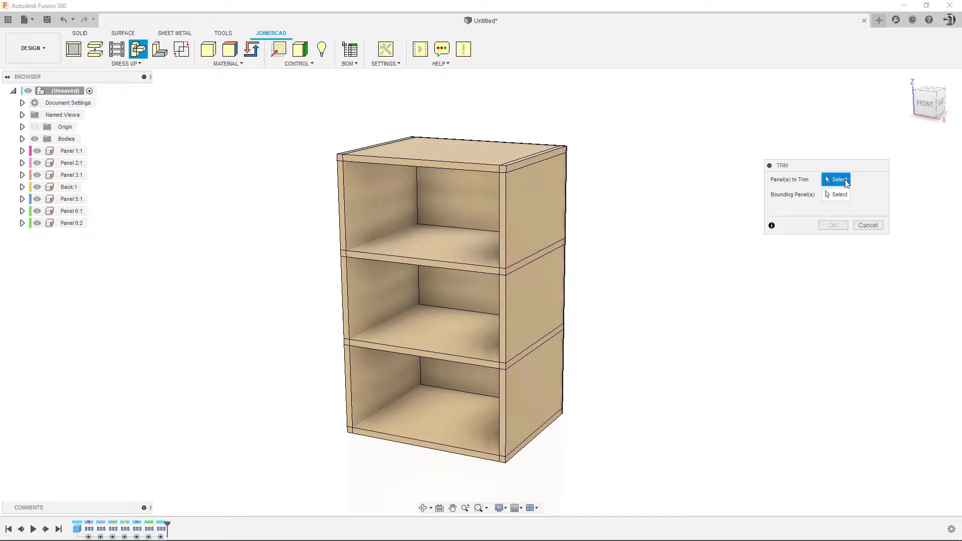
click(522, 302)
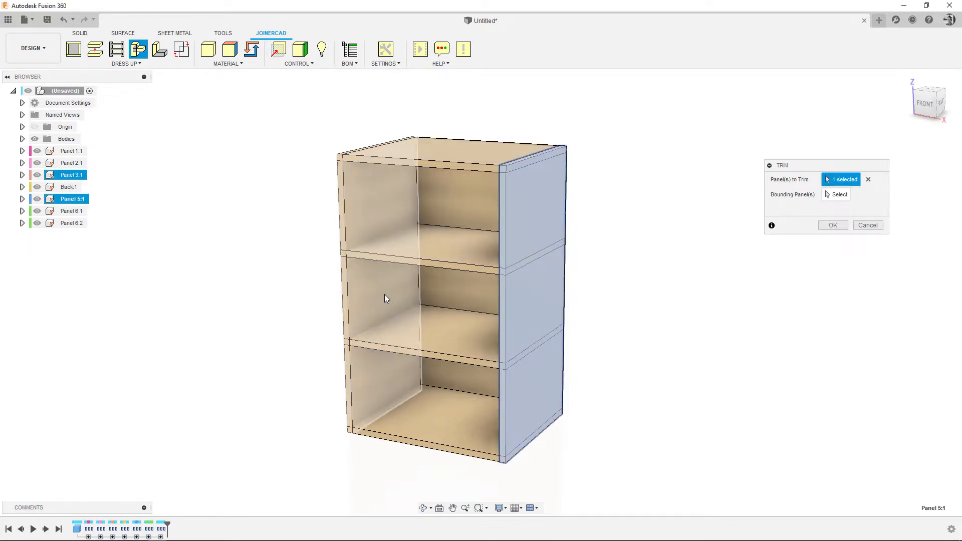
click(386, 298)
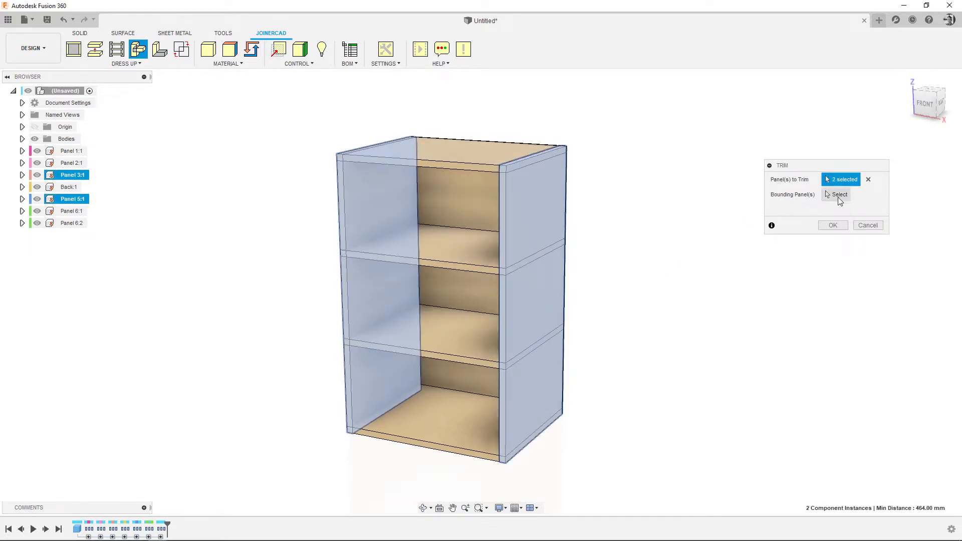
click(840, 195)
click(492, 161)
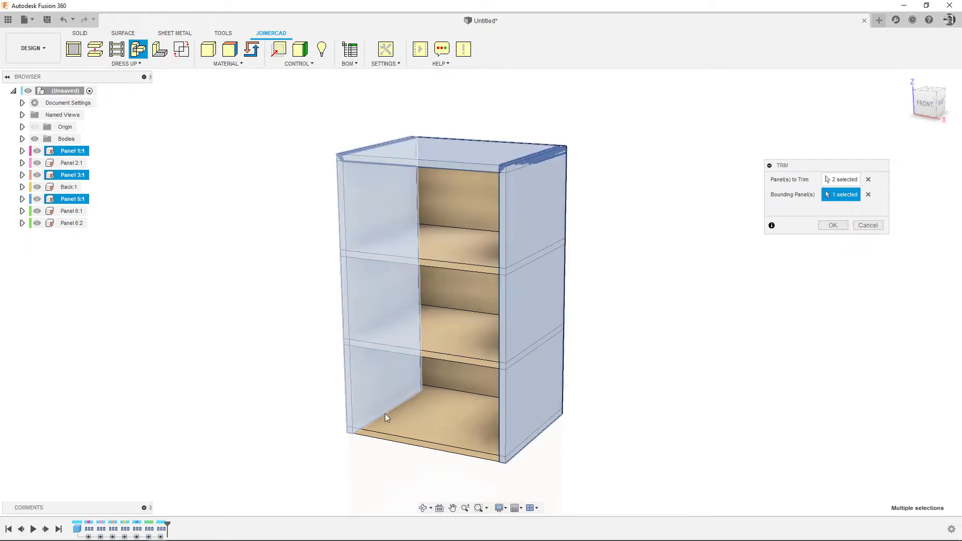
click(409, 428)
click(834, 225)
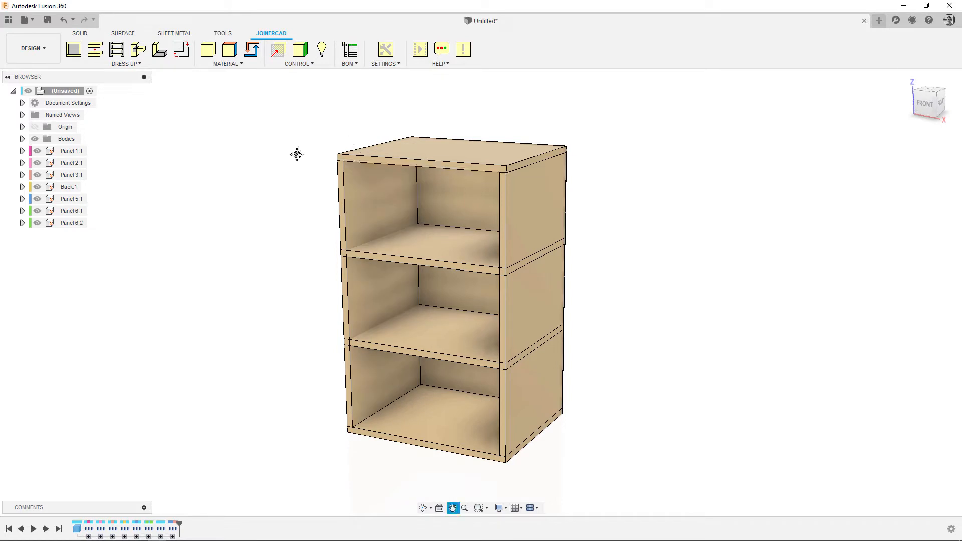
Step: Trim the lower shelf, using both side panels as bounding panels
click(136, 50)
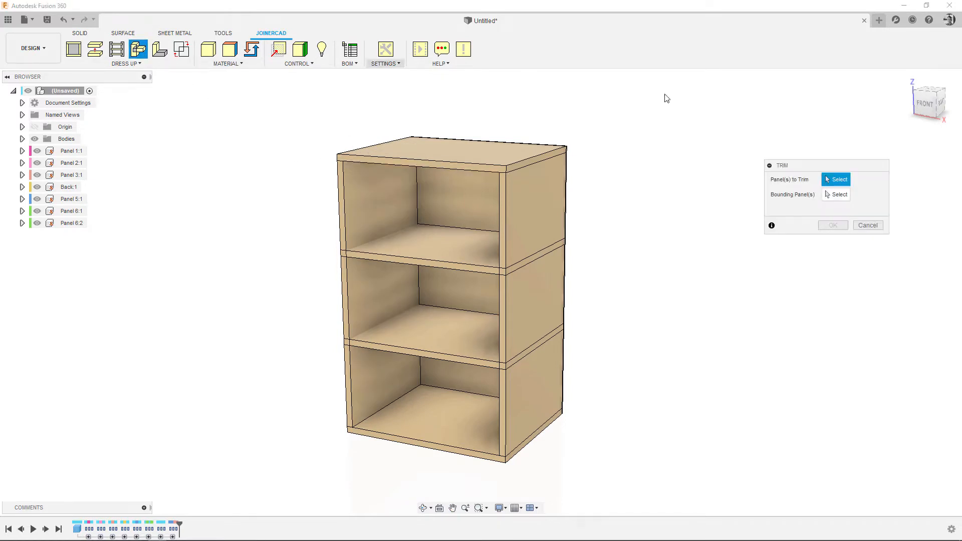
click(450, 337)
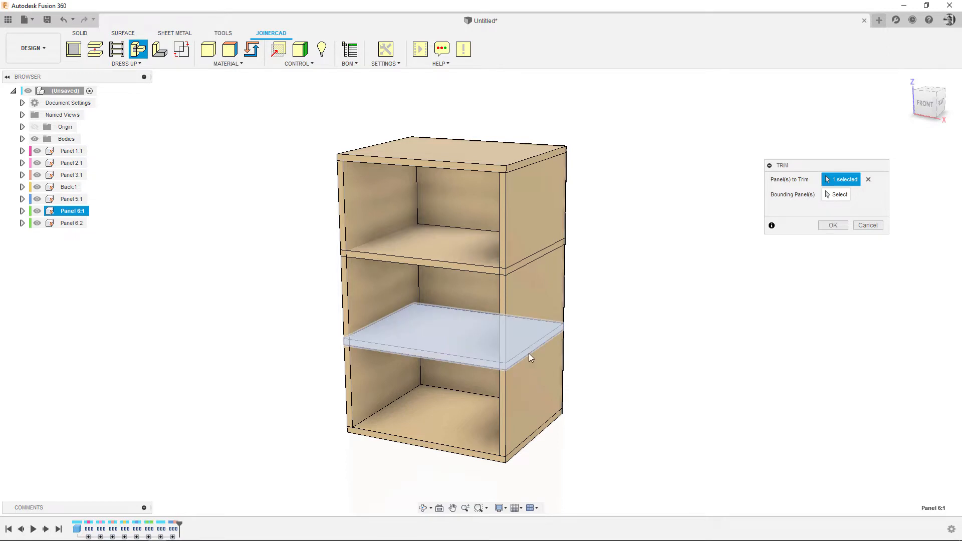
click(832, 196)
click(537, 308)
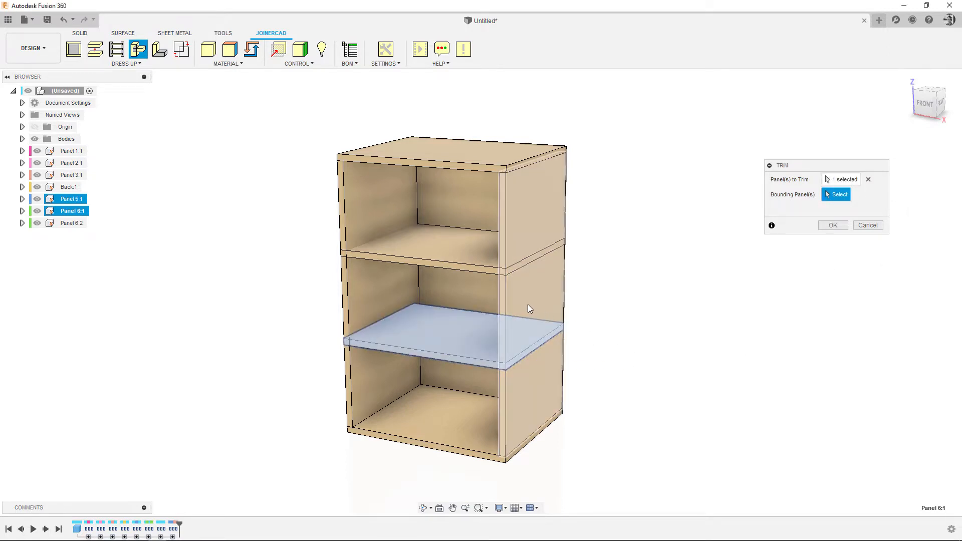
click(371, 303)
click(833, 225)
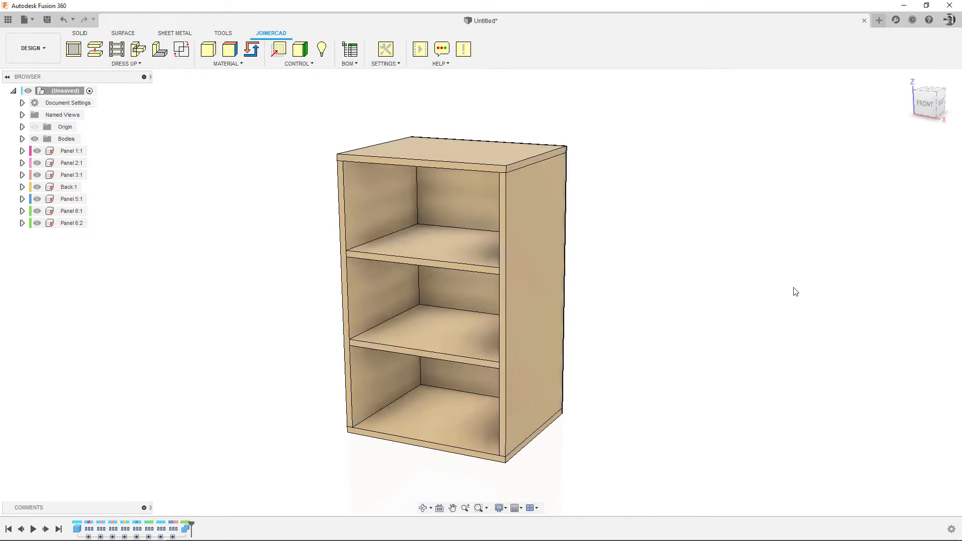
middle_drag(796, 292, 793, 266)
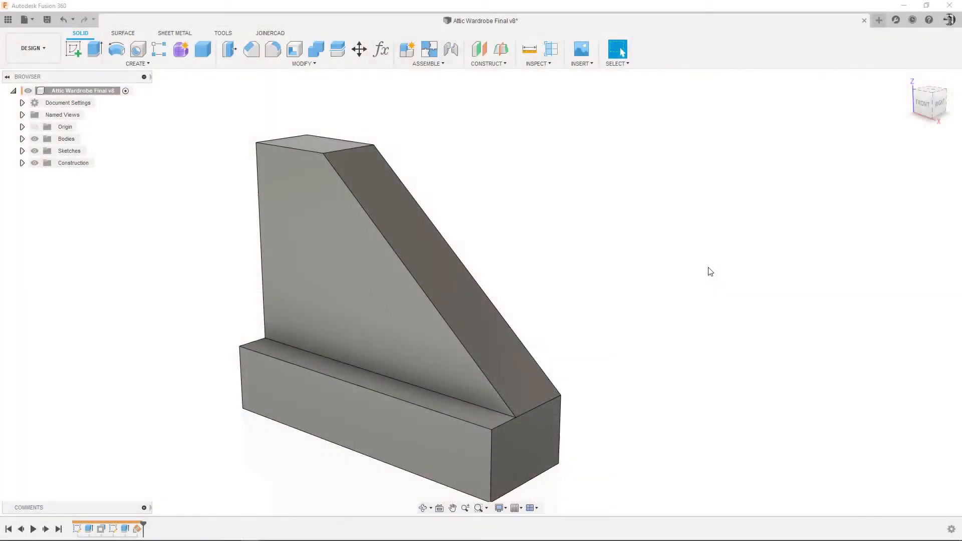
Step: Examine the Bottom and Top bodies and the construction plane Plane2 of the Attic Wardrobe Final model
middle_drag(642, 299, 652, 279)
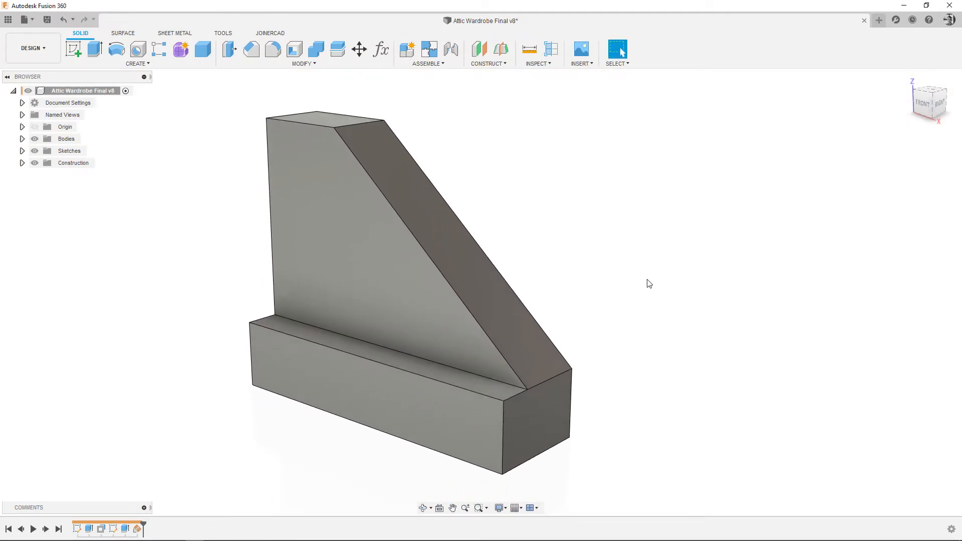
click(22, 139)
click(73, 153)
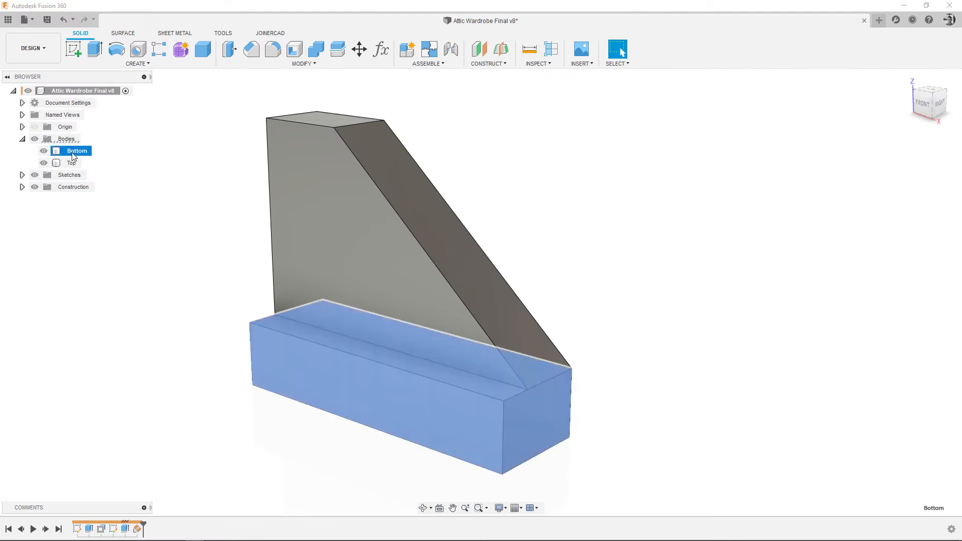
click(71, 163)
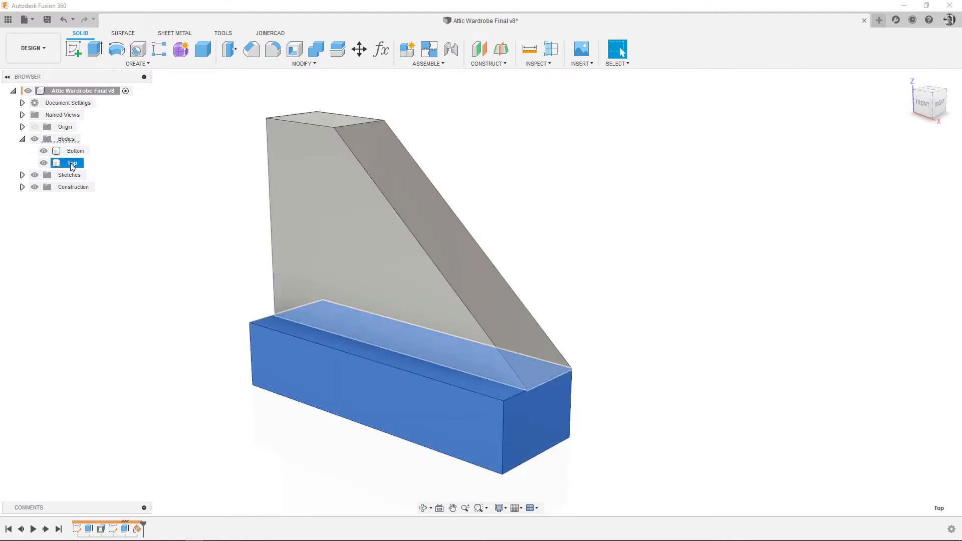
key(Escape)
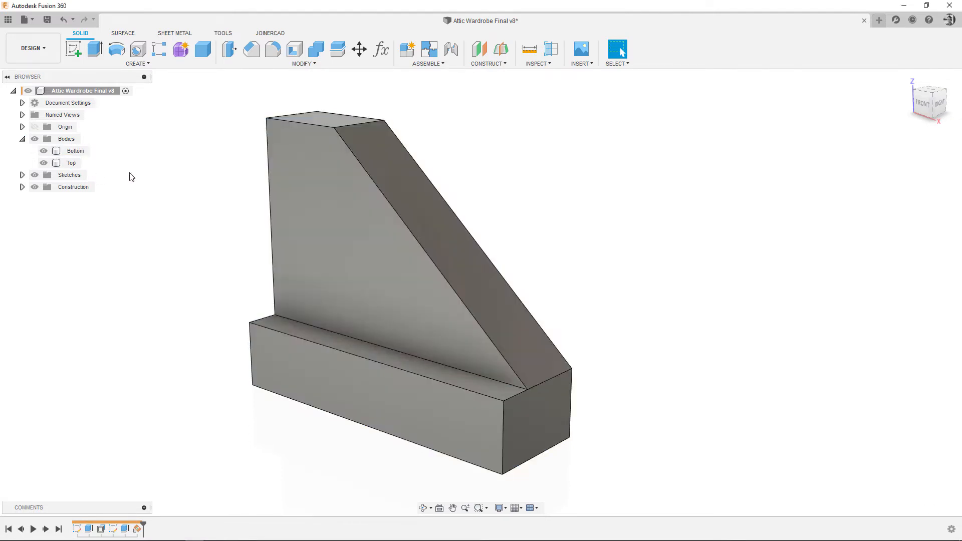
click(22, 187)
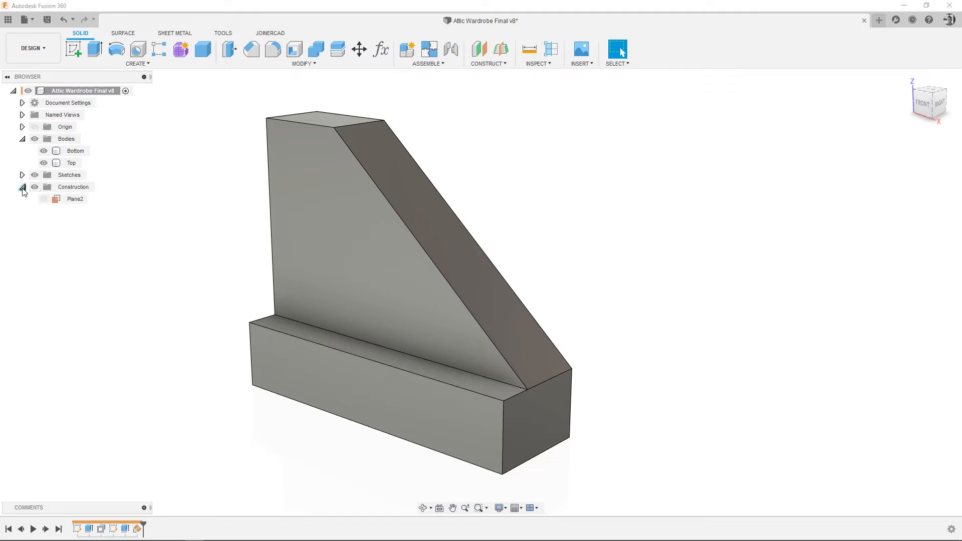
click(74, 200)
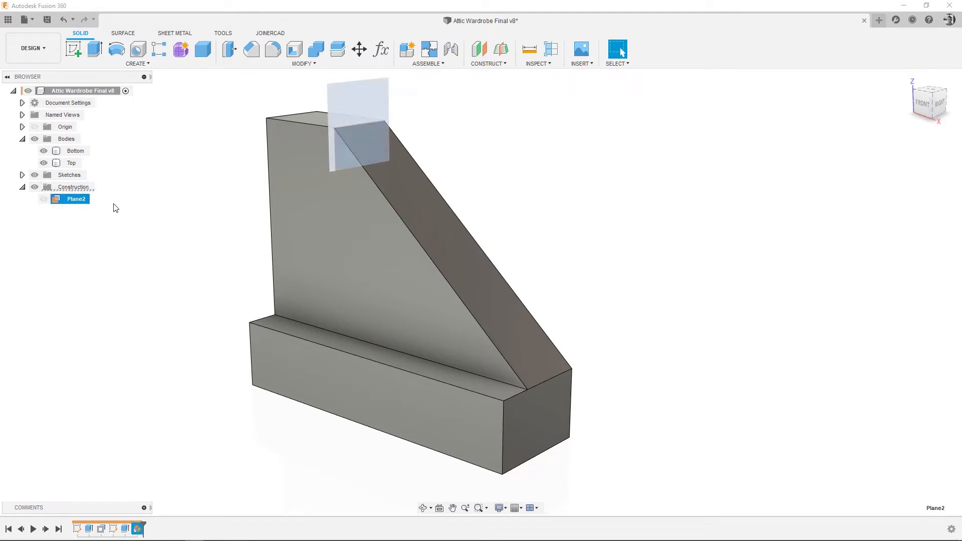
drag(166, 176, 183, 183)
key(Escape)
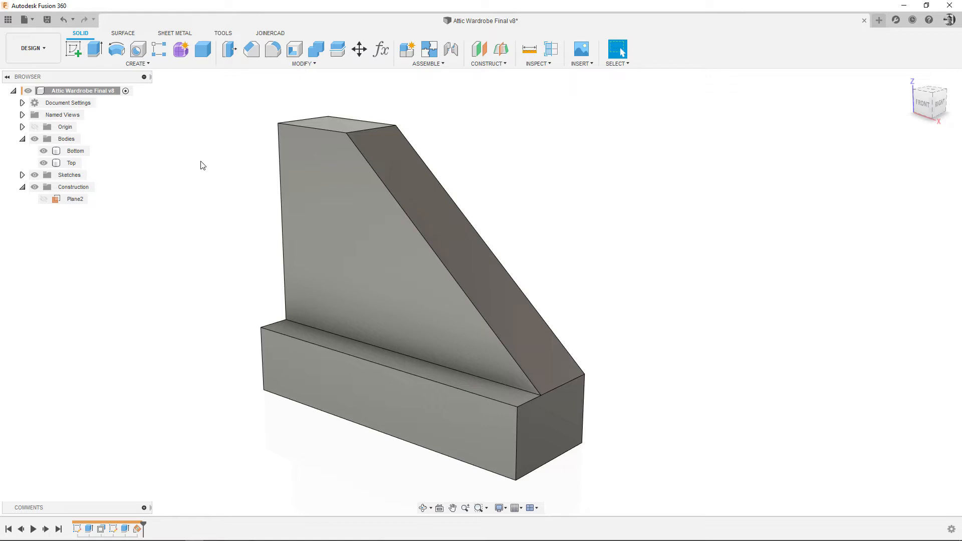
Step: Set up a Dress Up on the upper skeleton body, excluding its front, bottom and back faces
click(276, 34)
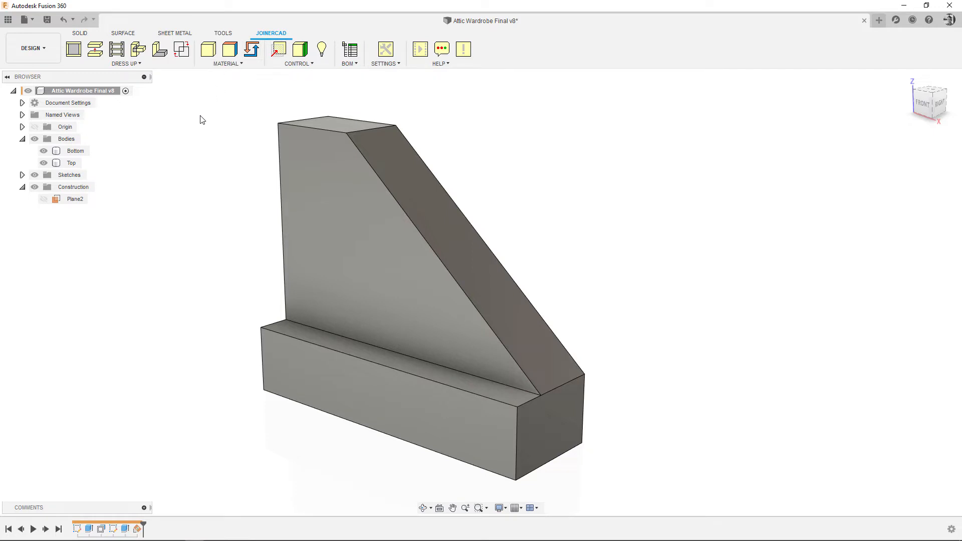
click(74, 55)
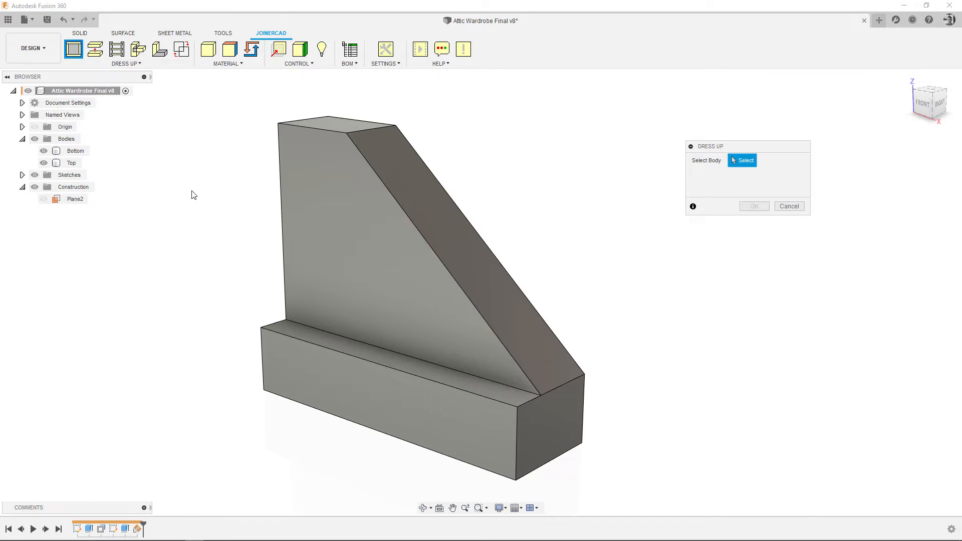
click(331, 194)
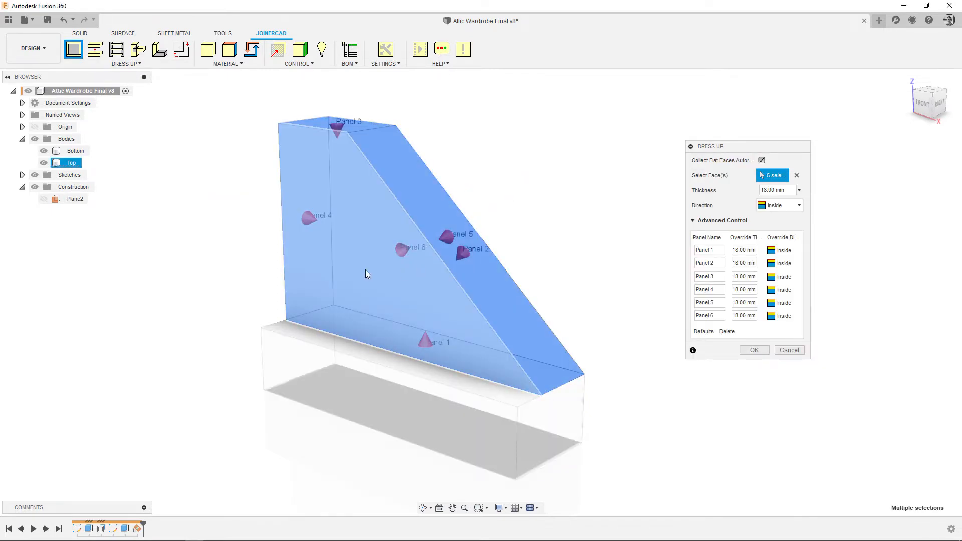
click(366, 269)
shift+middle_drag(551, 217, 504, 311)
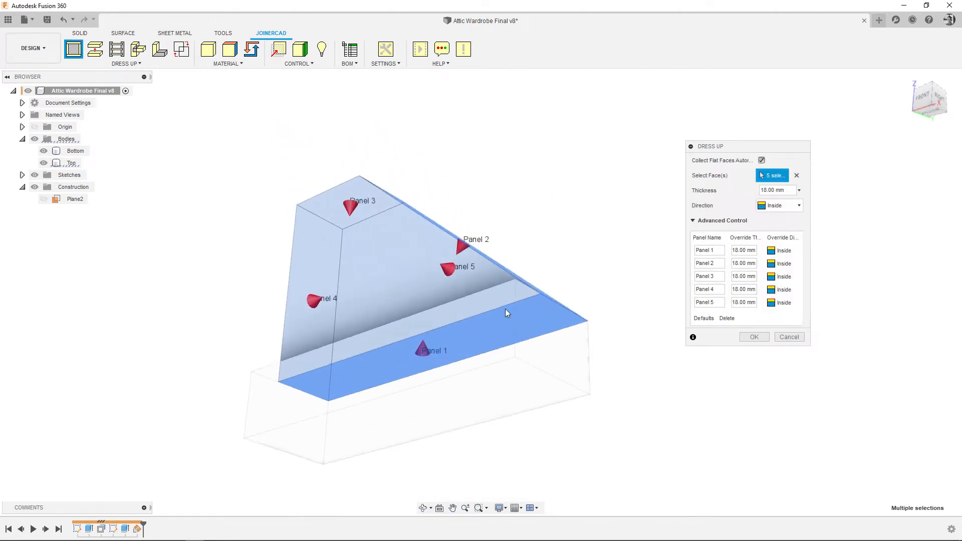
click(493, 326)
shift+middle_drag(524, 193, 492, 246)
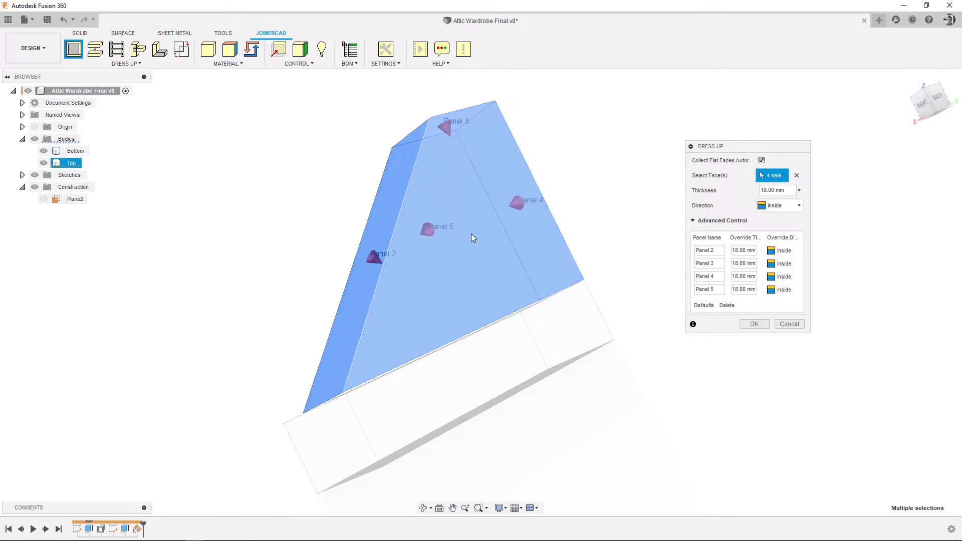
click(486, 251)
shift+middle_drag(296, 256, 384, 249)
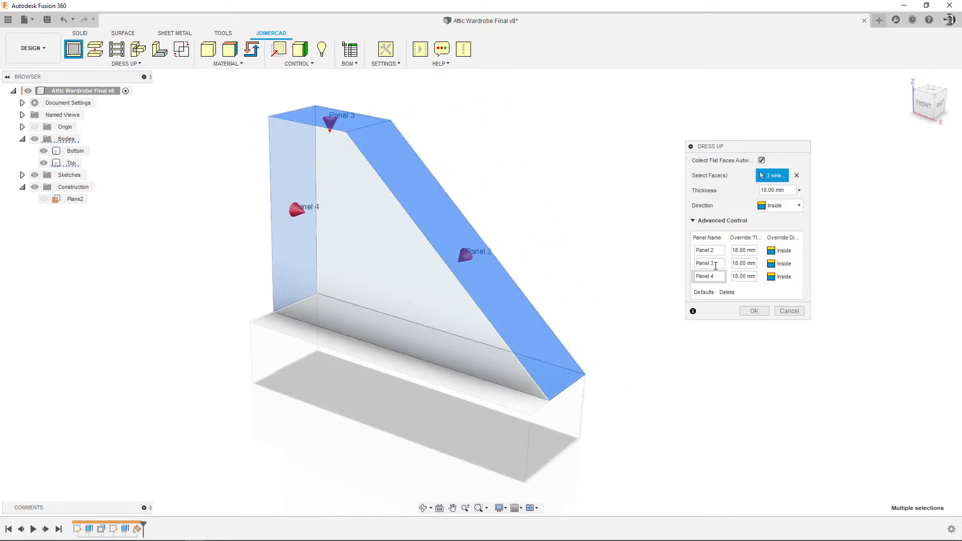
Step: Create the upper body's panels, with the vertical end panel named Side and 25 mm thick
click(716, 277)
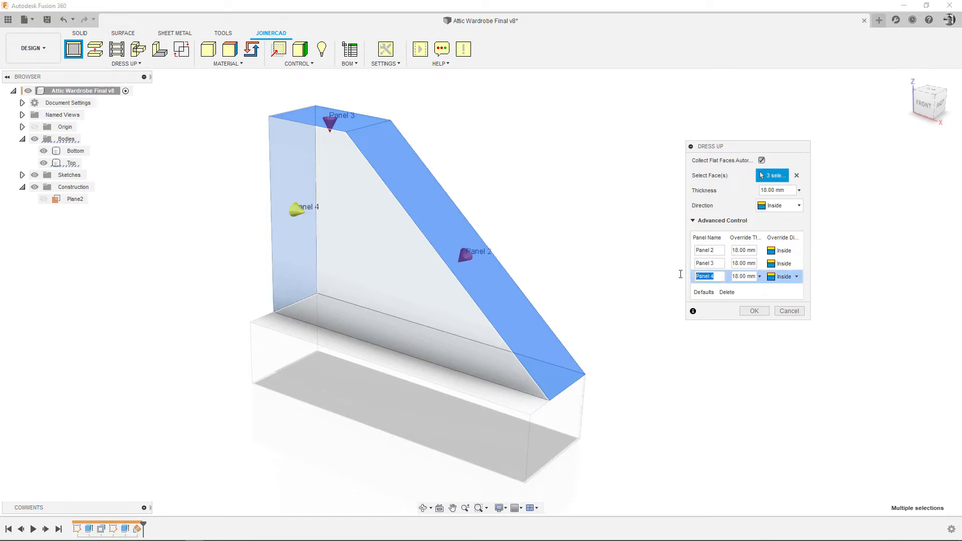
text(Side)
drag(746, 276, 721, 276)
text(25)
click(754, 311)
shift+middle_drag(656, 326, 656, 315)
click(303, 131)
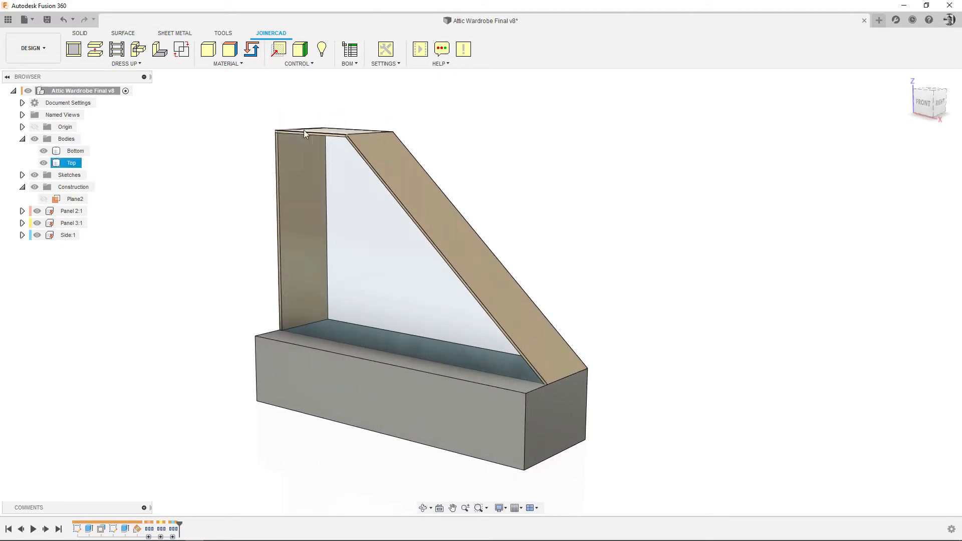
click(239, 134)
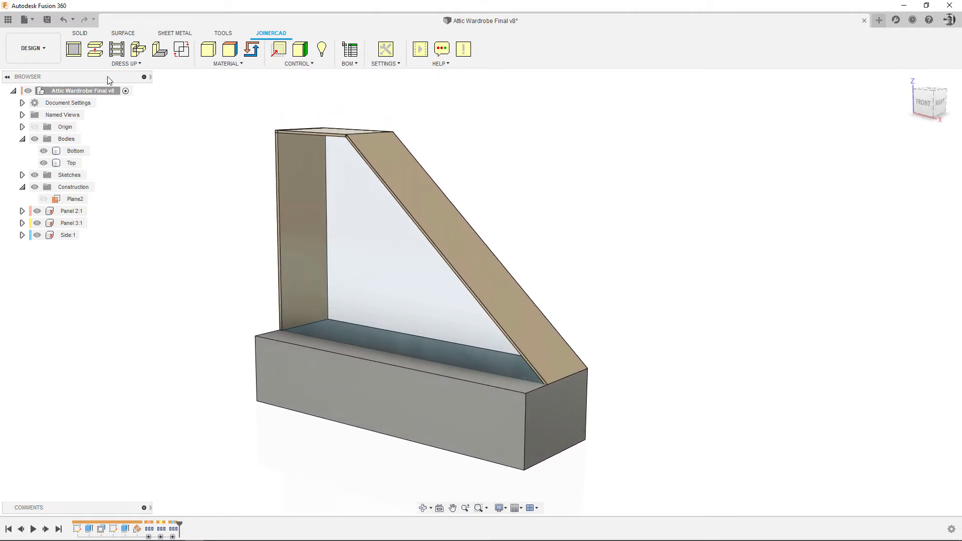
Step: Set up a Dress Up on the lower skeleton body, excluding its front face
click(74, 54)
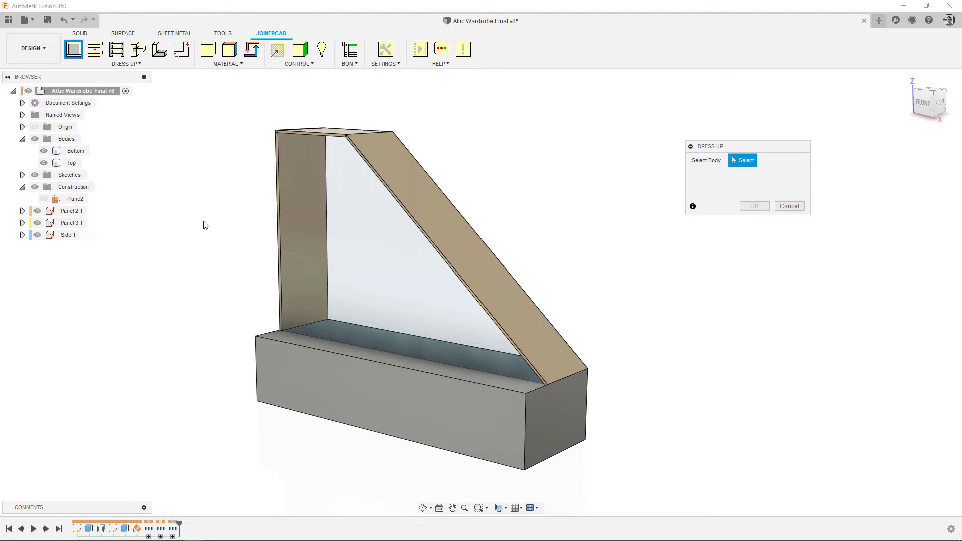
click(381, 337)
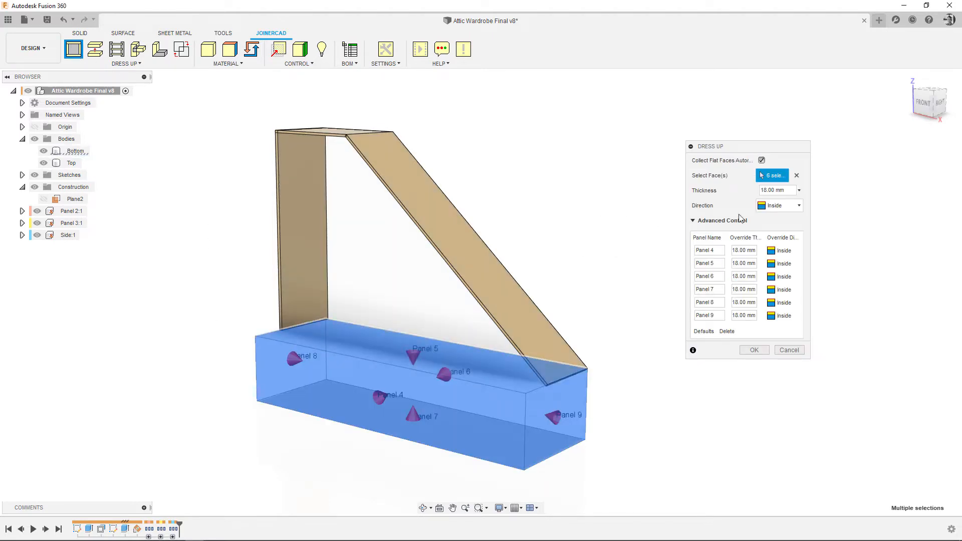
click(449, 426)
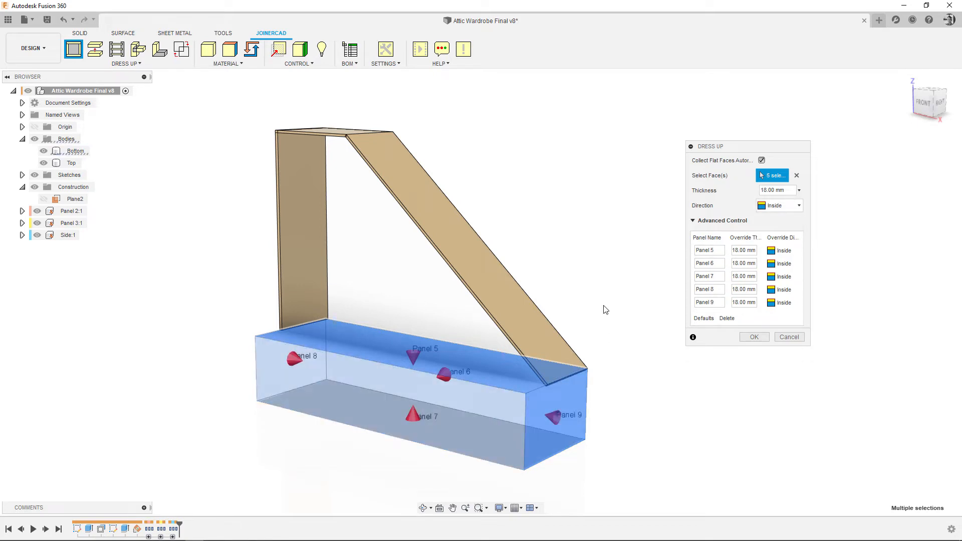
shift+middle_drag(600, 277, 600, 285)
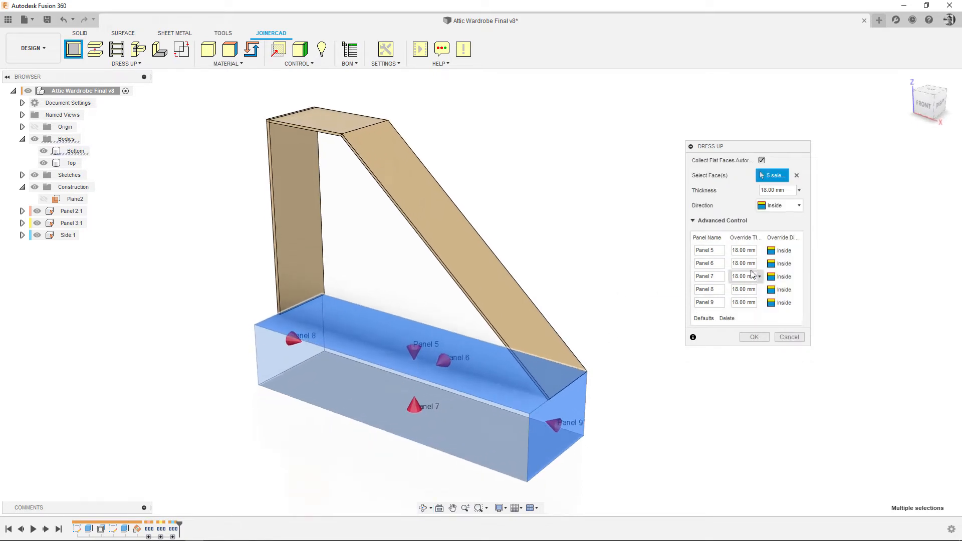
Step: Name the lower body's rear panel Back, with a thickness of 4 mm and the Outside direction
click(716, 264)
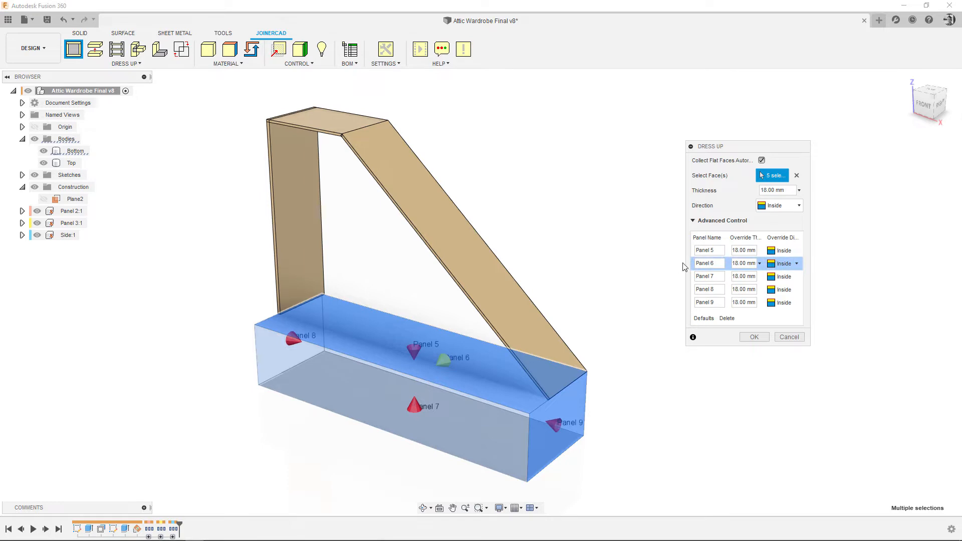
double_click(717, 264)
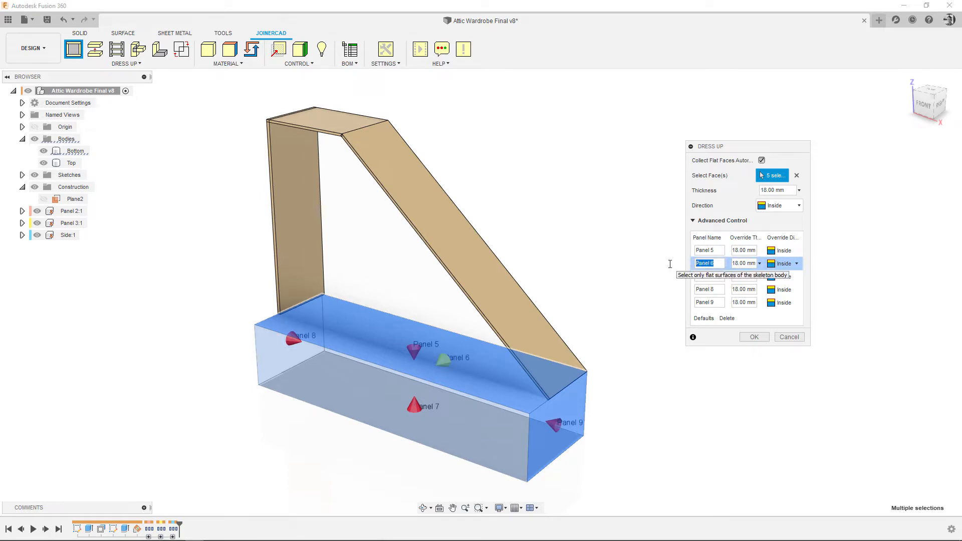
text(Back)
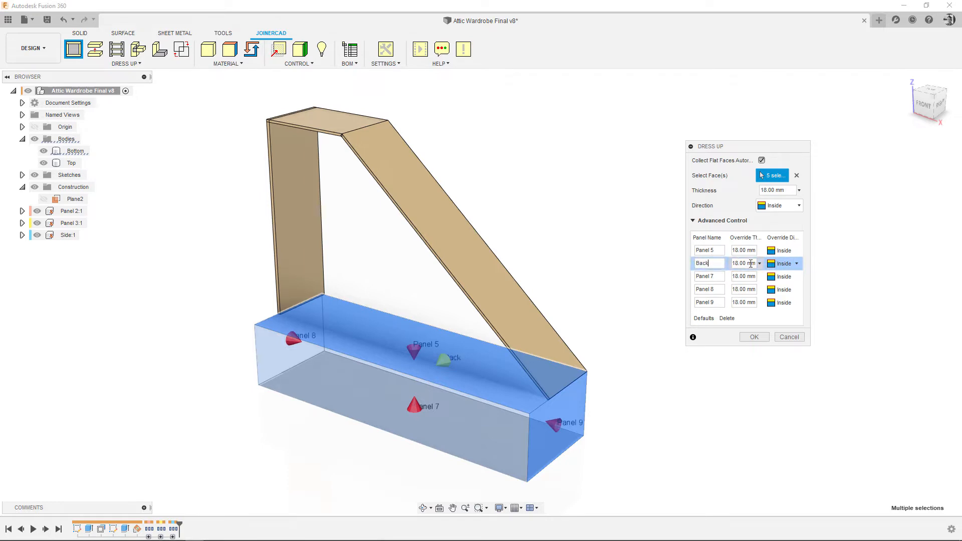
double_click(746, 264)
text(4)
click(792, 266)
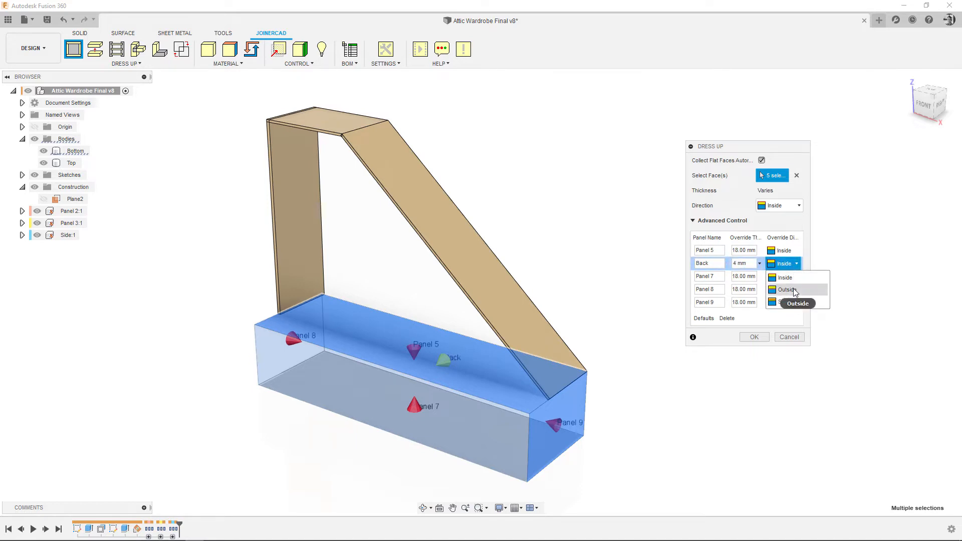
click(788, 289)
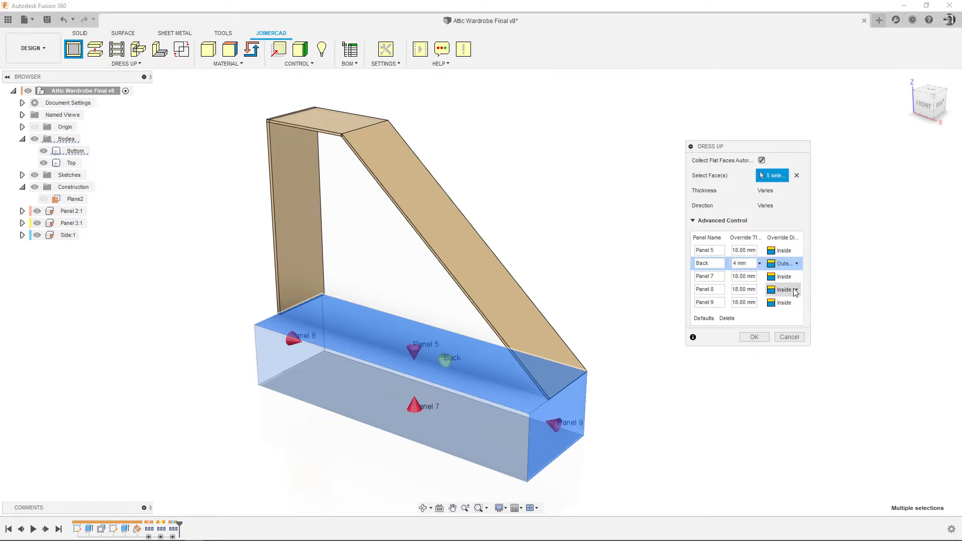
Step: Name the lower body's upper panel Top and set its thickness to 25 mm
click(720, 251)
drag(698, 250, 696, 250)
text(Top)
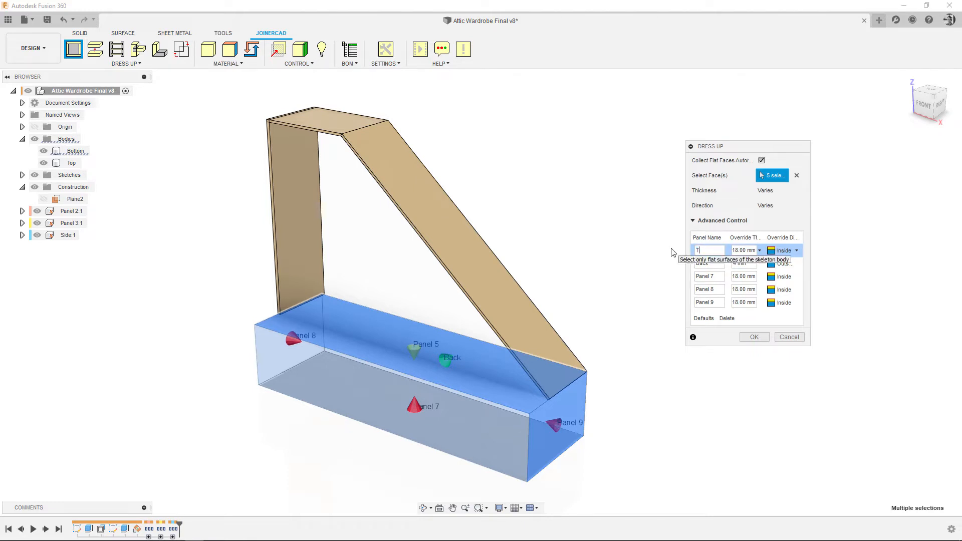
double_click(747, 251)
text(25)
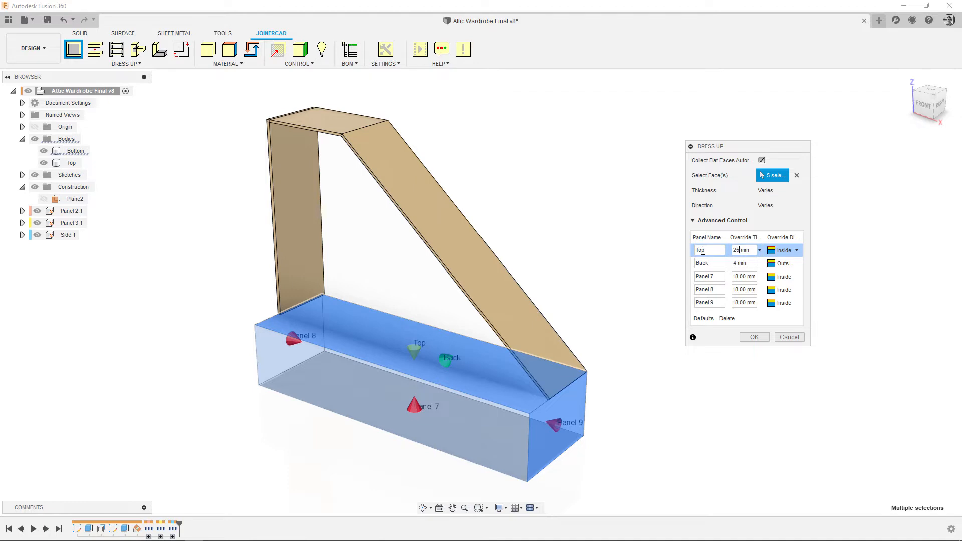
Step: Name the lower body's base panel Bottom with a 25 mm thickness, and create the lower body's panels
click(713, 278)
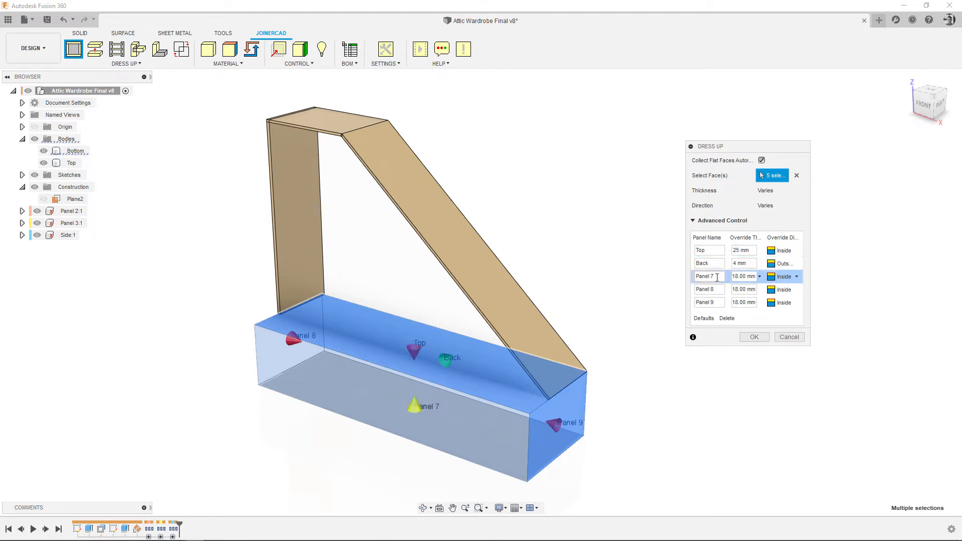
double_click(718, 278)
text(Bottom)
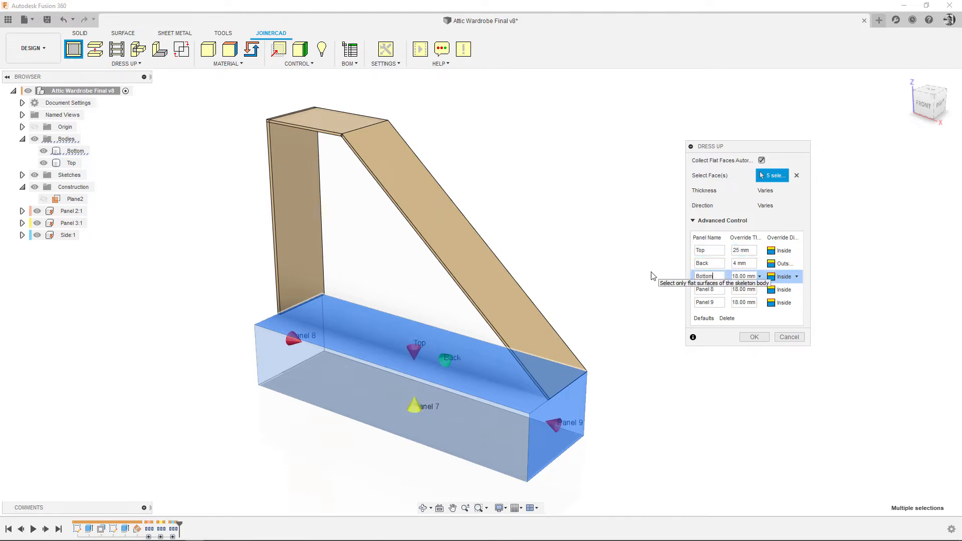
double_click(747, 276)
text(25)
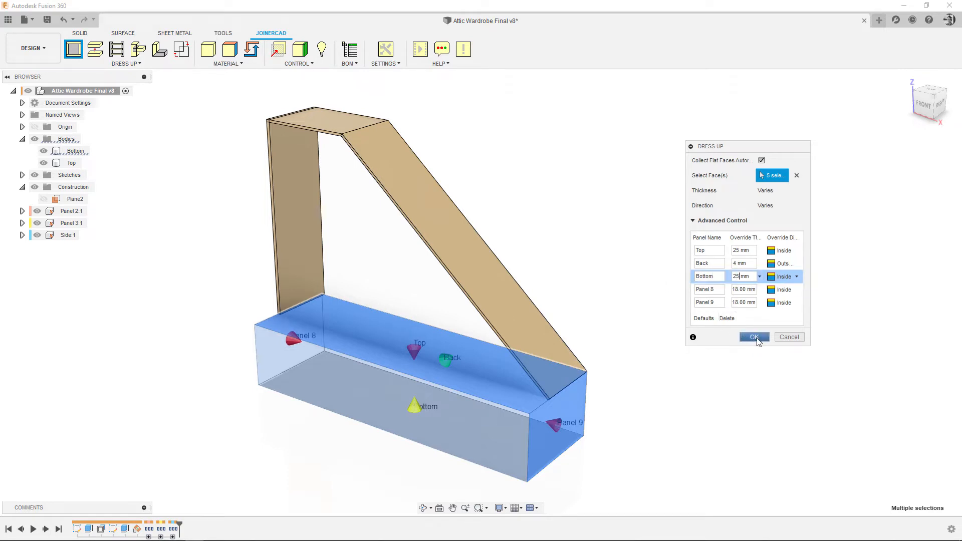
click(755, 337)
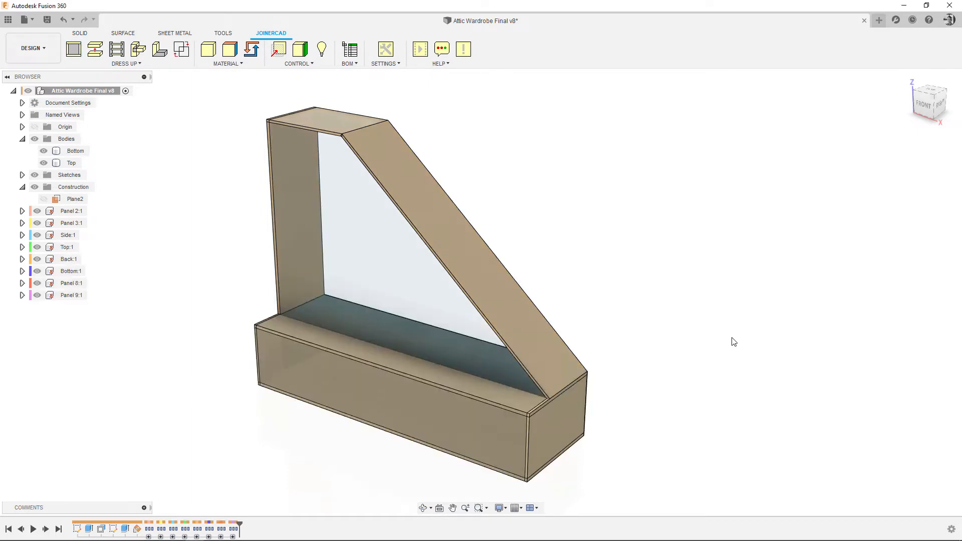
shift+middle_drag(734, 343, 762, 325)
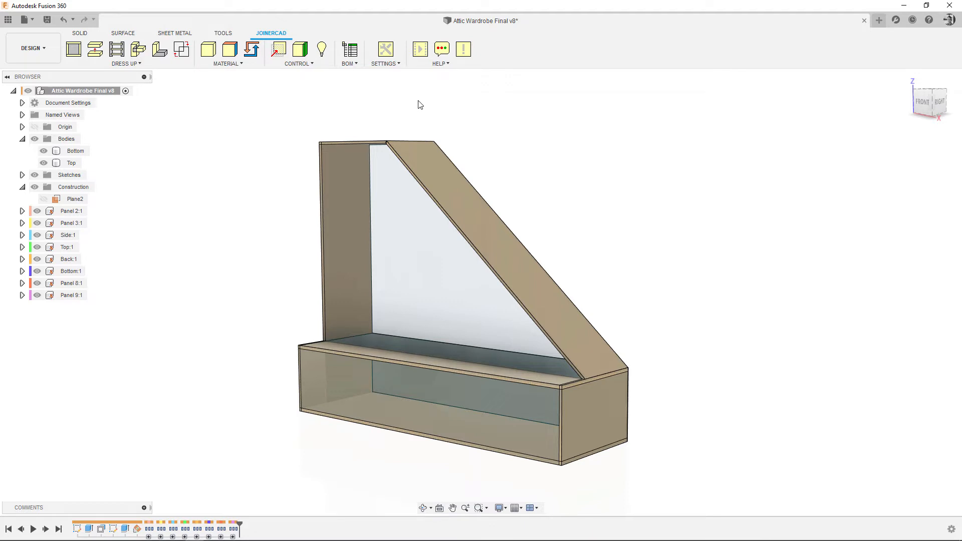
Step: Hide all Dress Up skeleton bodies with Visibility Control
click(322, 50)
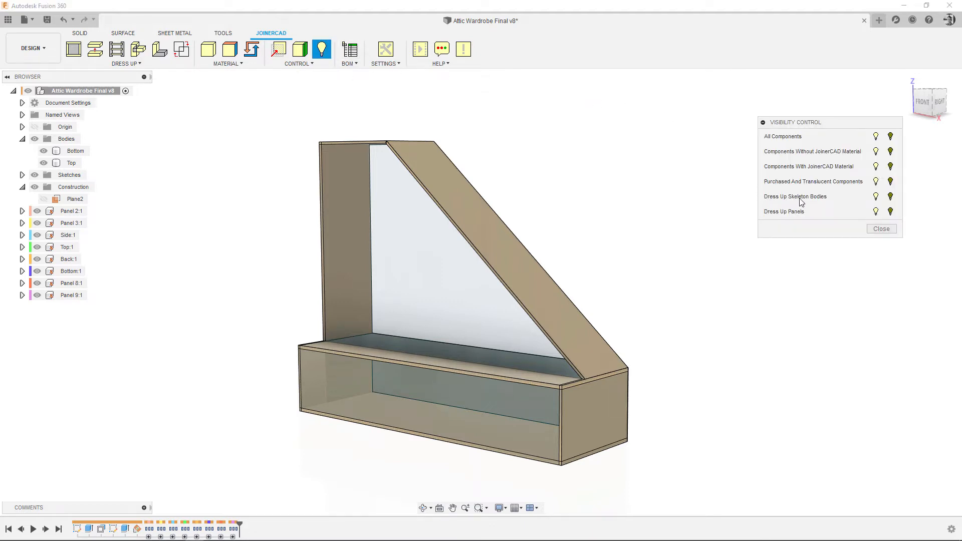
click(891, 198)
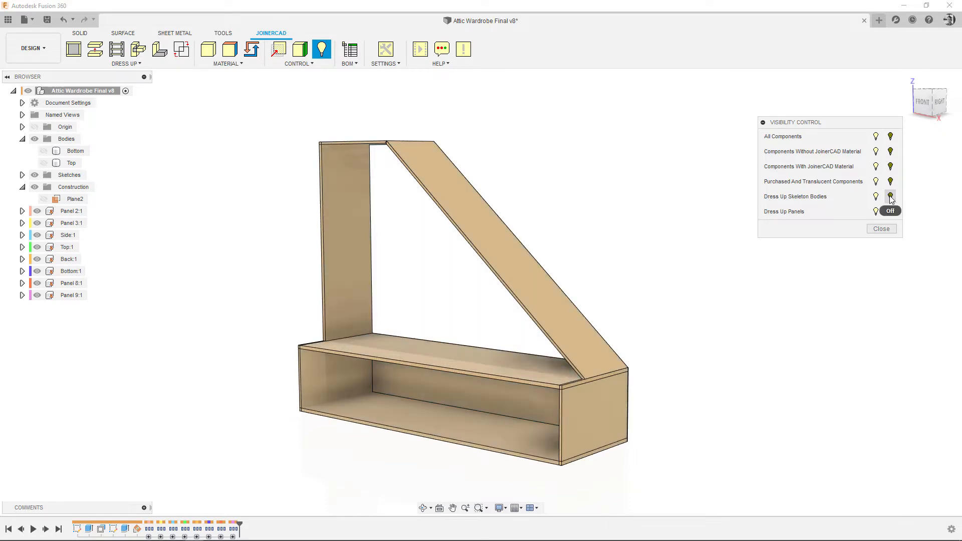
click(882, 230)
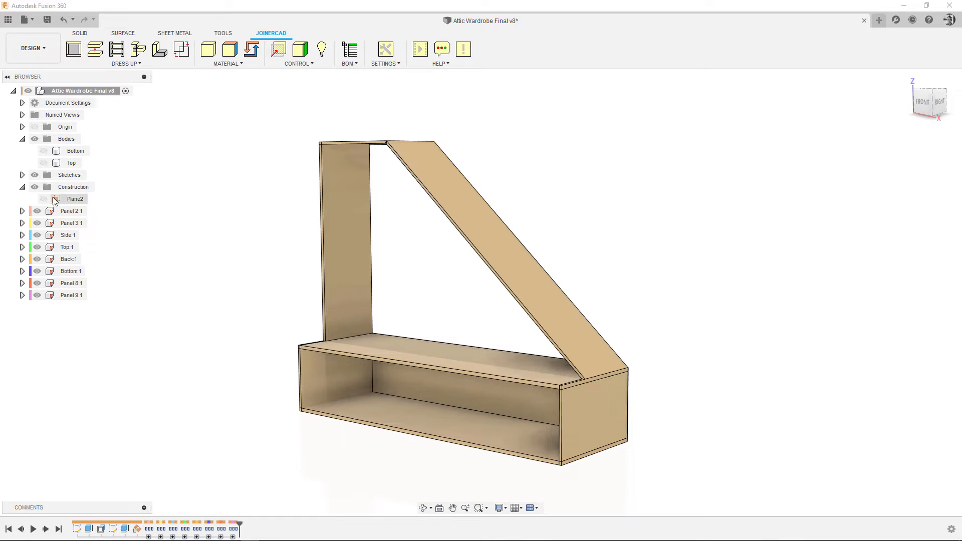
Step: Show construction plane Plane2 and set up a Clone of the Side panel with that plane as the target object
click(45, 200)
shift+middle_drag(269, 204, 250, 203)
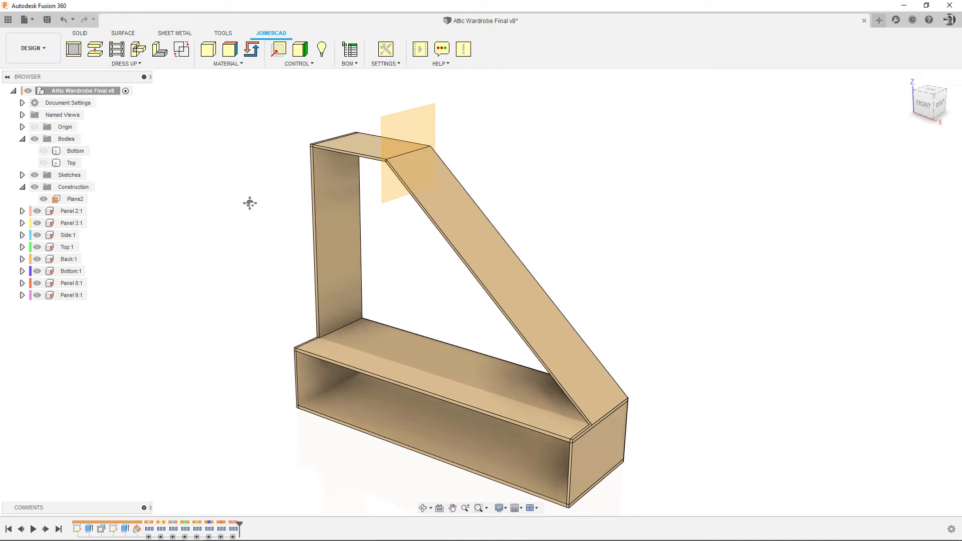
click(96, 50)
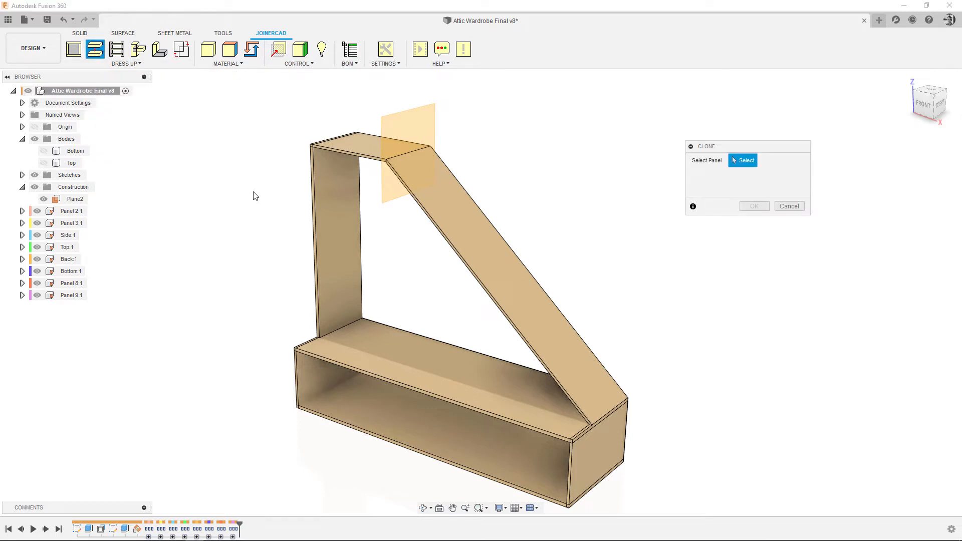
click(327, 207)
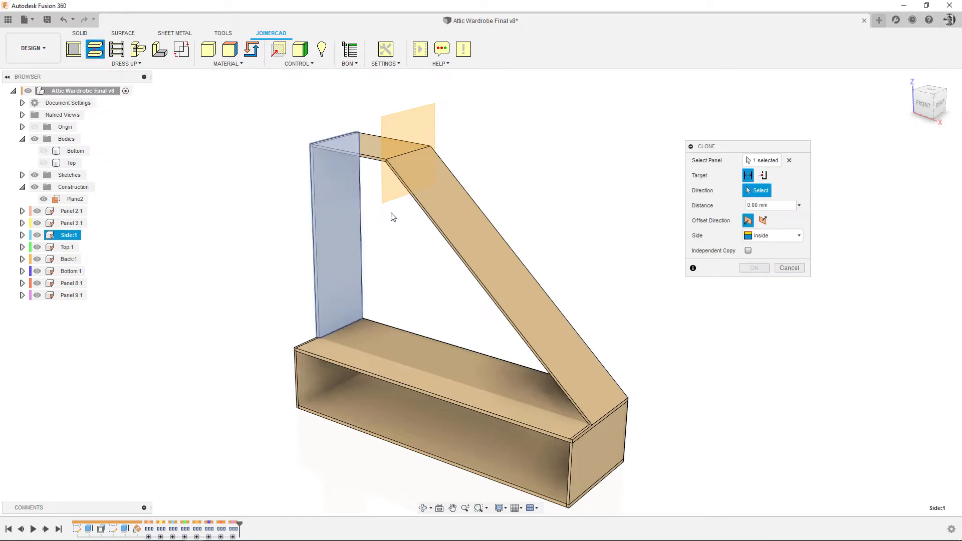
click(763, 176)
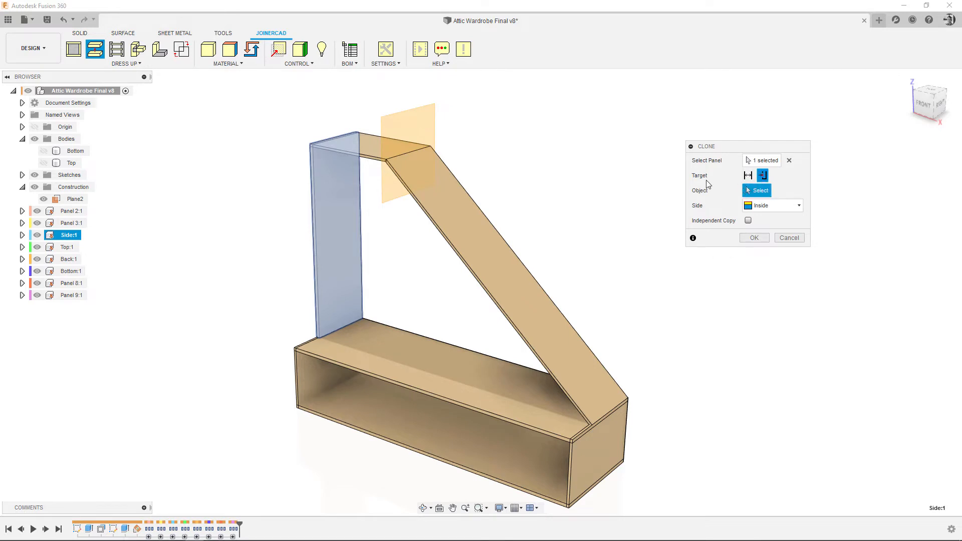
click(420, 123)
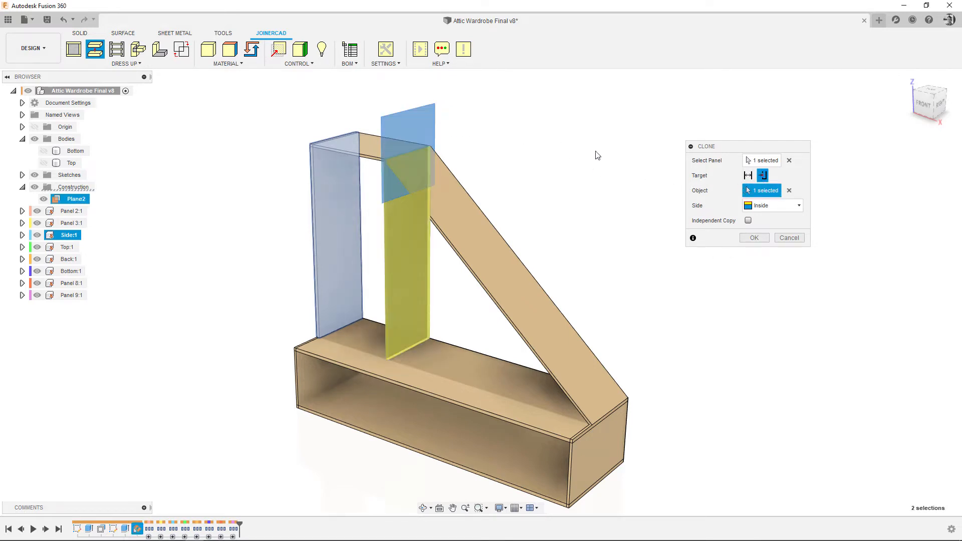
Step: Make the cloned panel an independent copy with a thickness of 18 mm, and create it
click(749, 221)
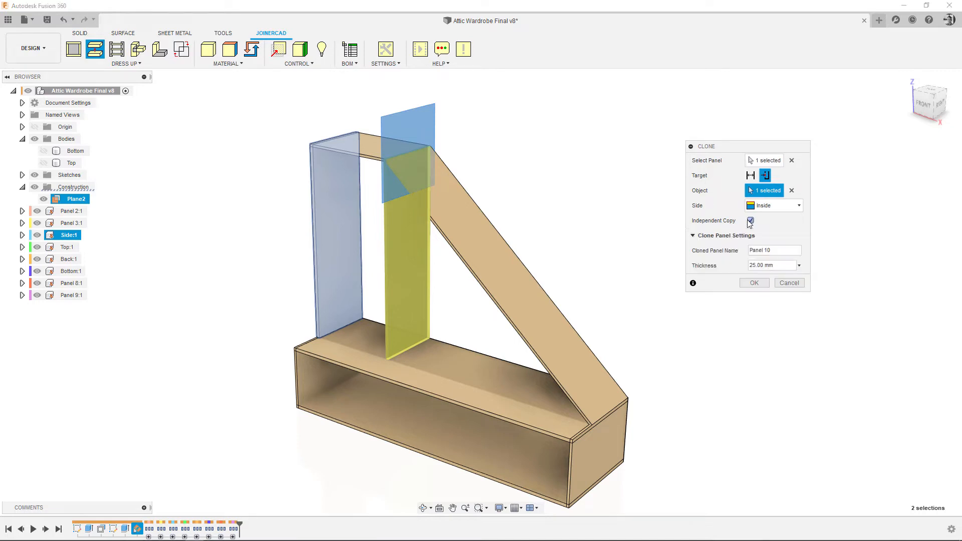
drag(779, 265, 717, 269)
text(18)
click(753, 284)
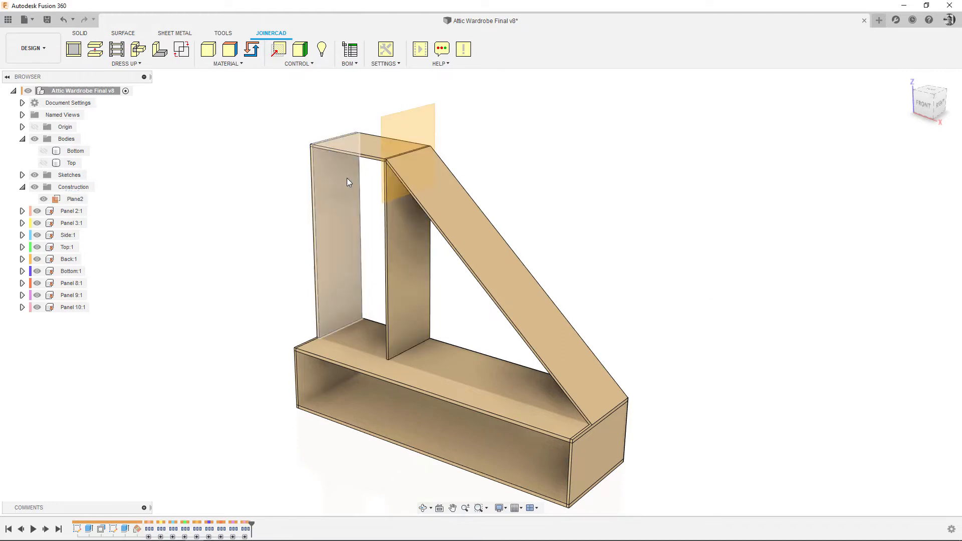
Step: Hide construction plane Plane2 and clone Panel 10 as an independent copy 500 mm away, using Panel 3's front edge as the direction
click(44, 199)
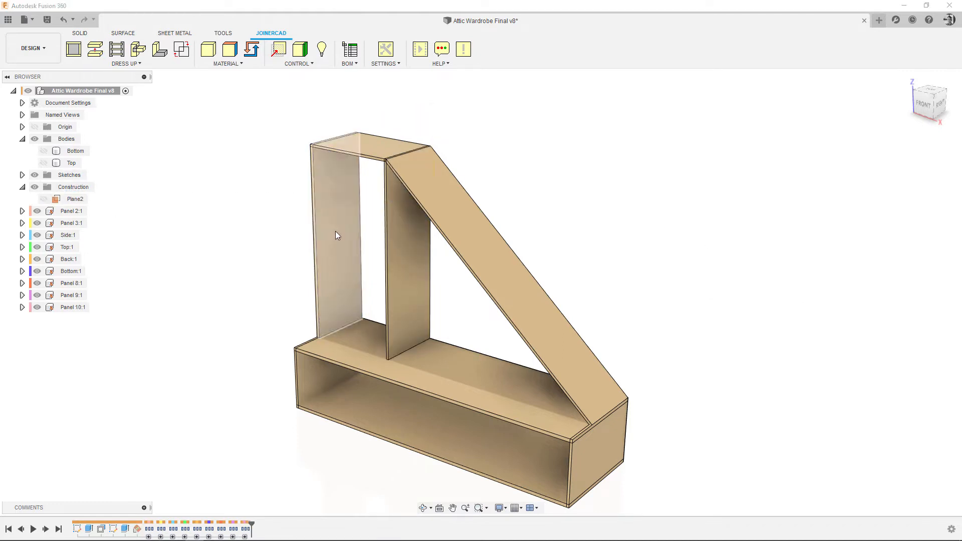
click(95, 51)
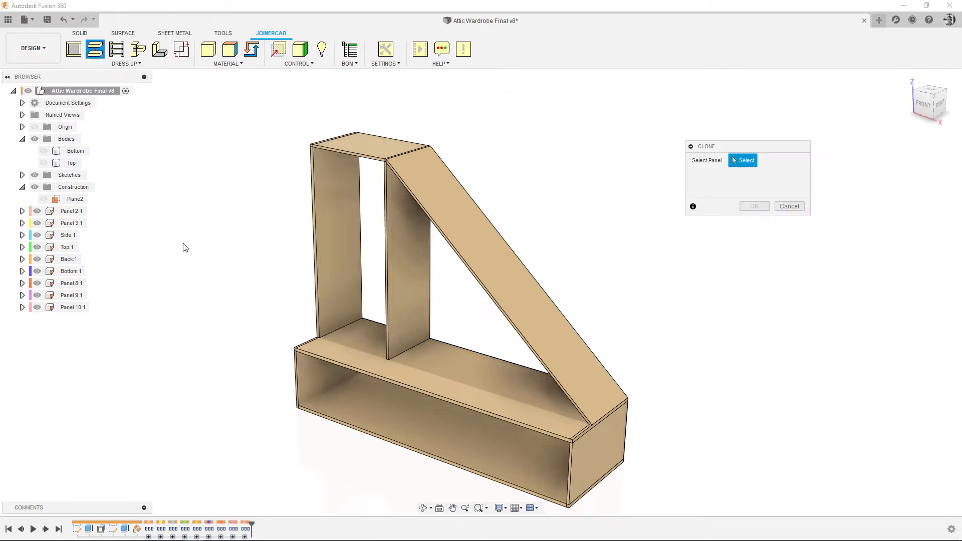
click(414, 284)
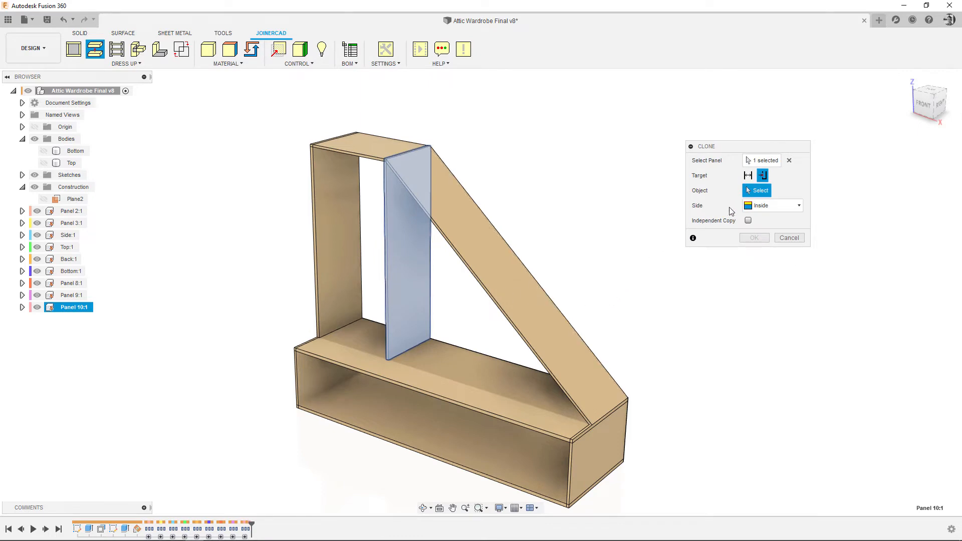
click(748, 220)
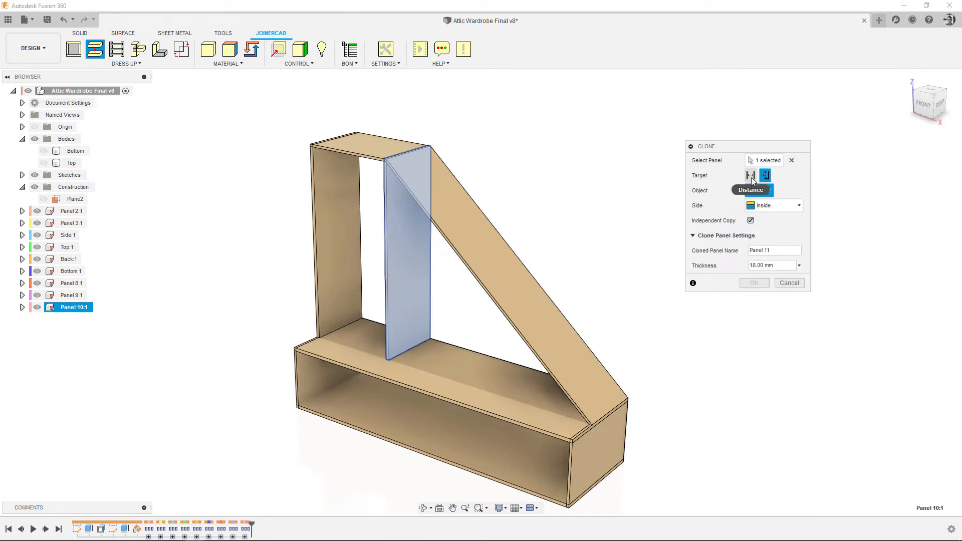
click(751, 176)
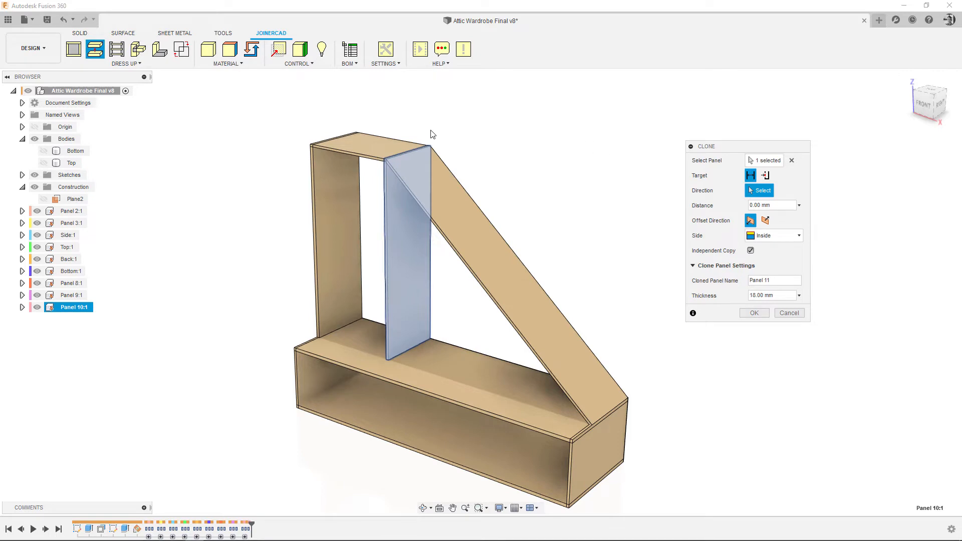
click(366, 157)
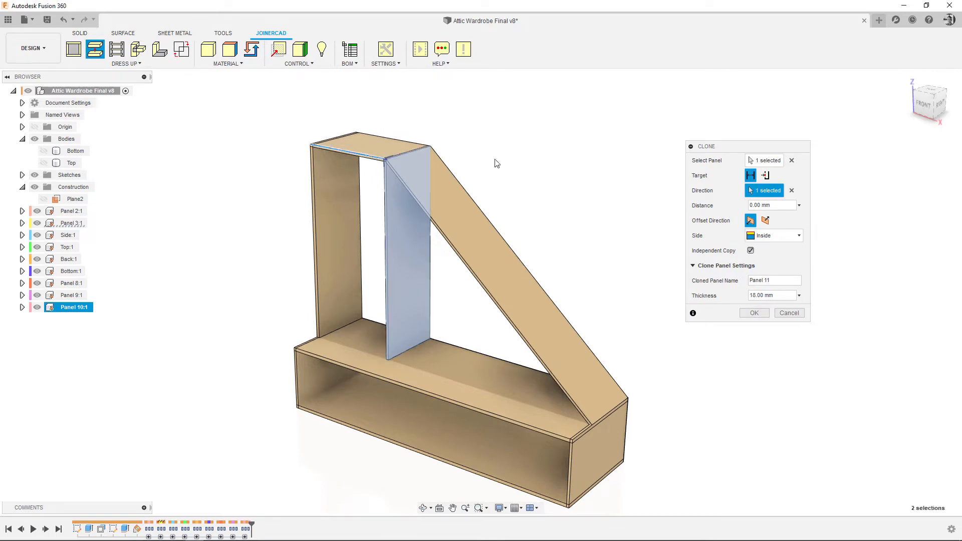
click(781, 208)
text(500)
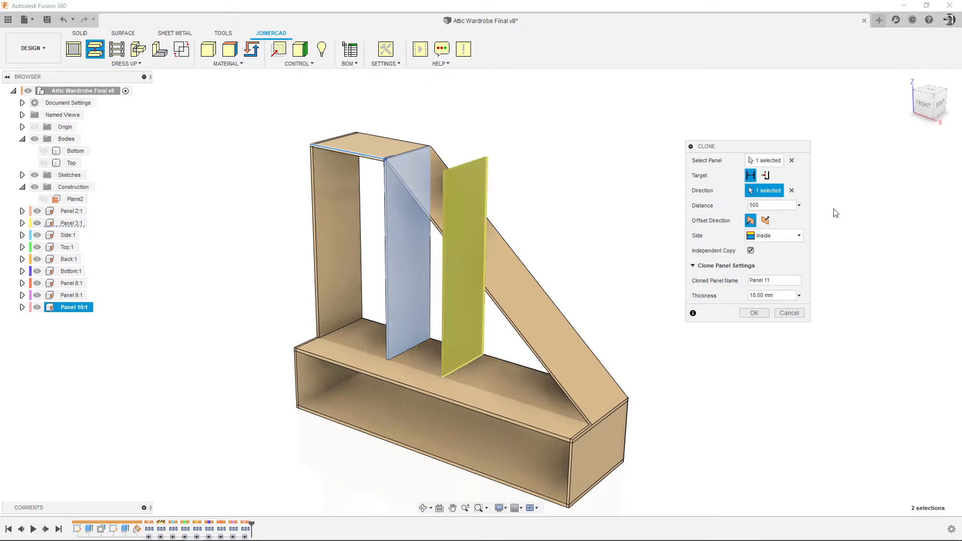
click(755, 316)
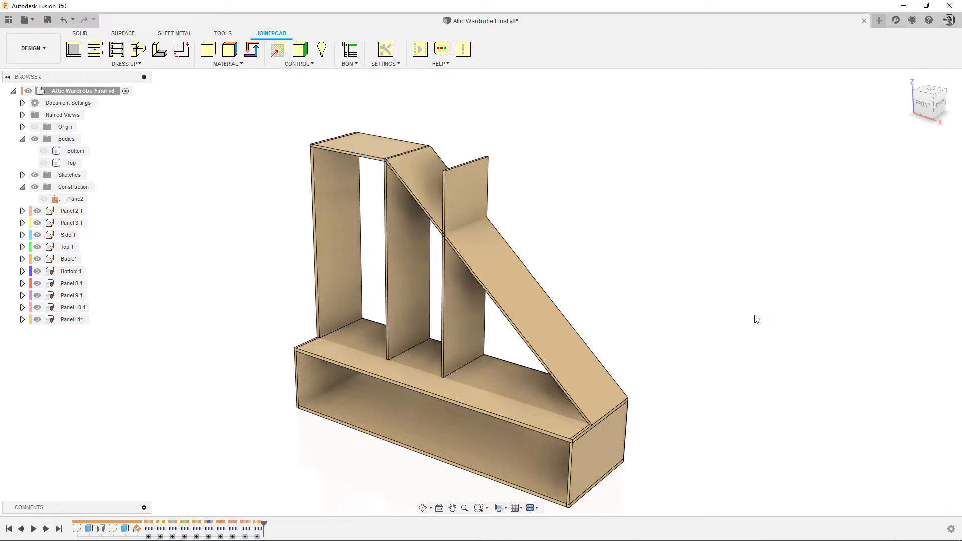
Step: Clone Panel 11 as an independent copy another 500 mm along the direction of Panel 3's front edge
click(95, 49)
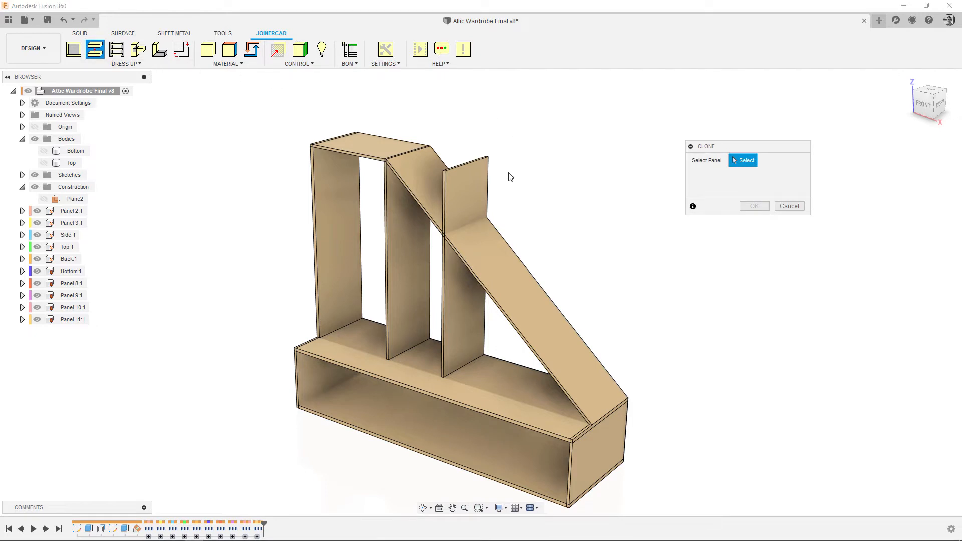
click(484, 179)
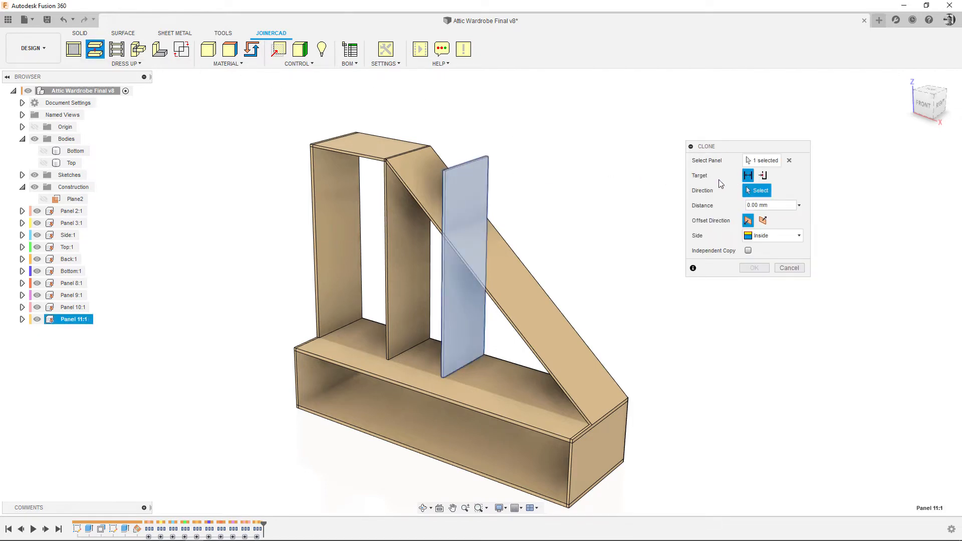
click(363, 159)
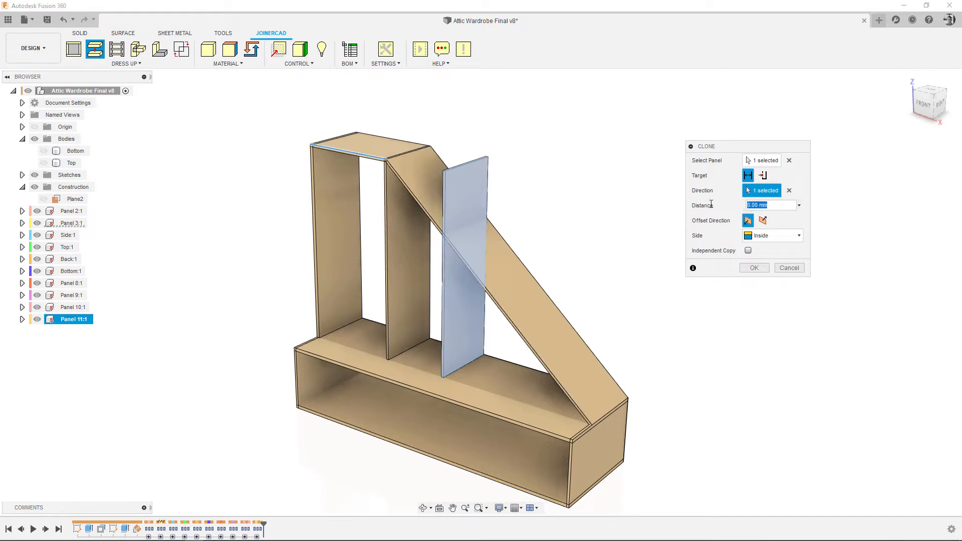
text(500)
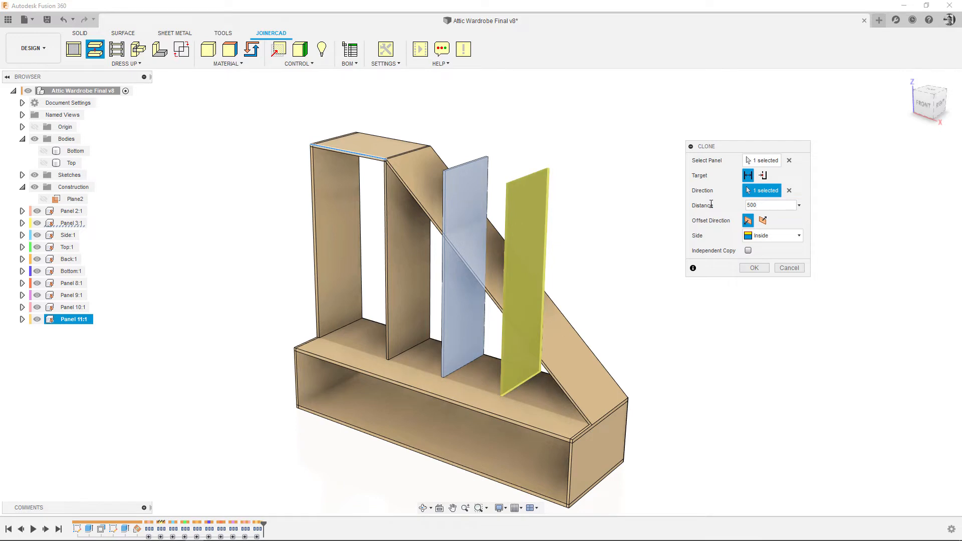
click(750, 251)
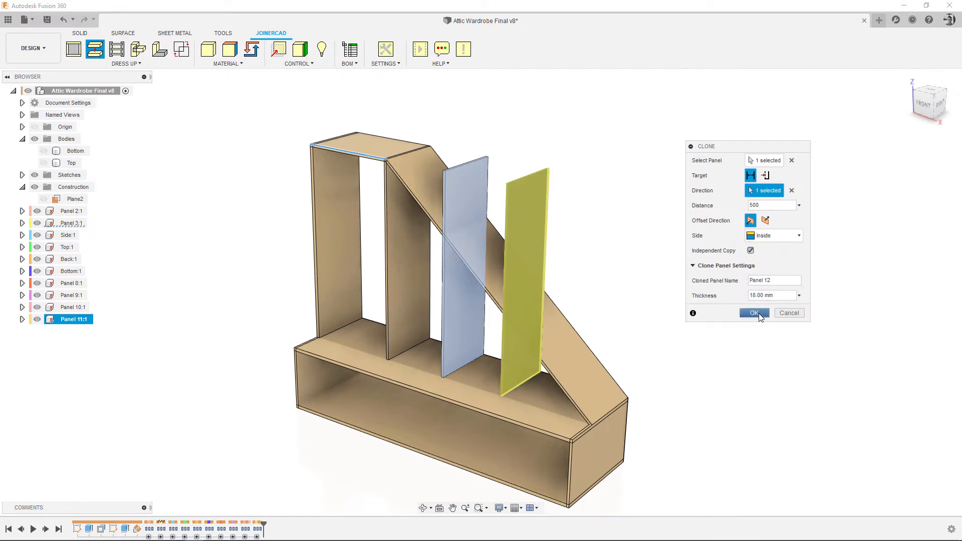
click(754, 313)
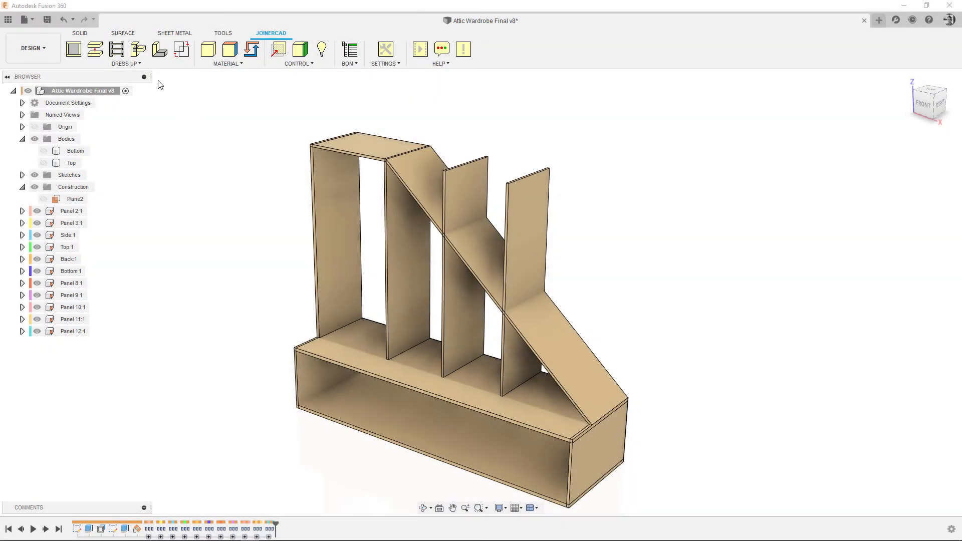
Step: Trim Panel 11 and Panel 12 with the sloped Panel 2 and the lower body's Top panel as bounding panels
click(138, 51)
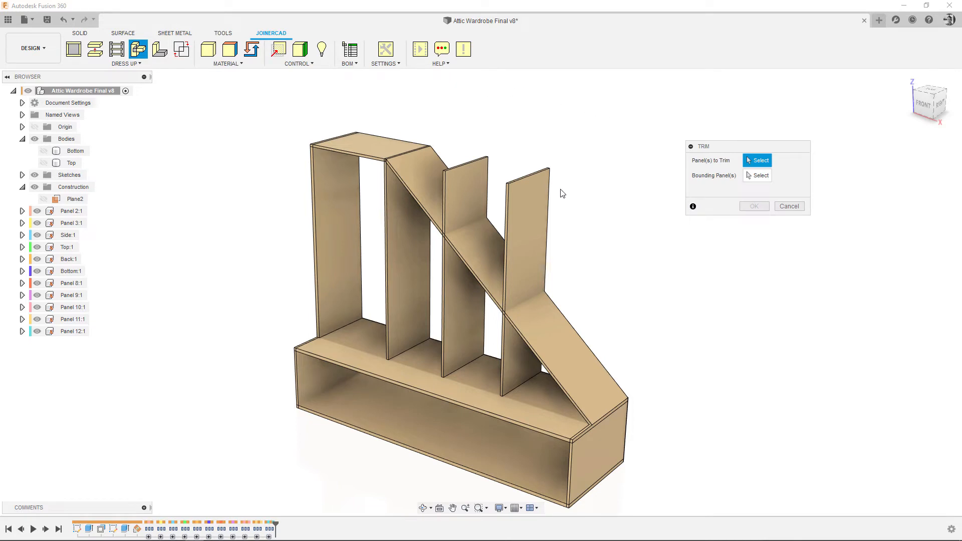
click(531, 202)
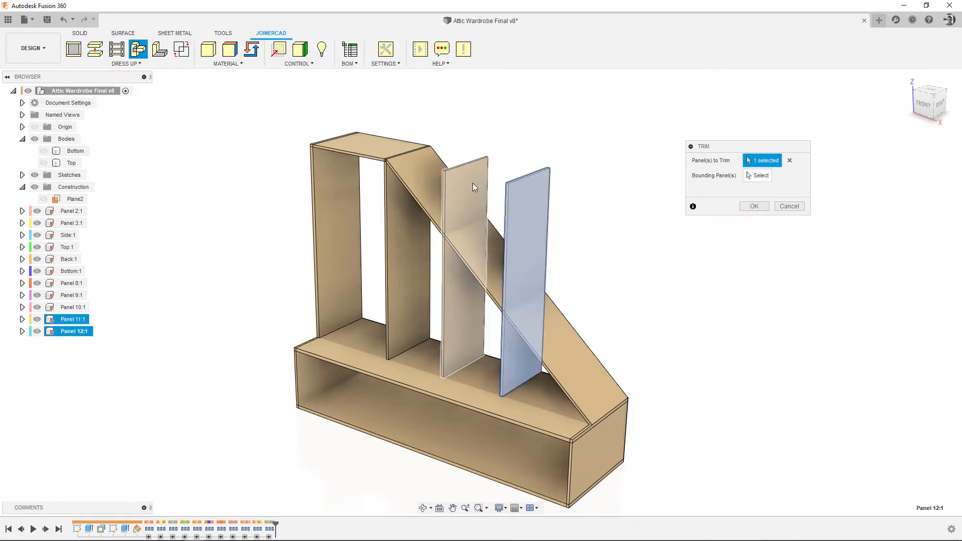
click(474, 186)
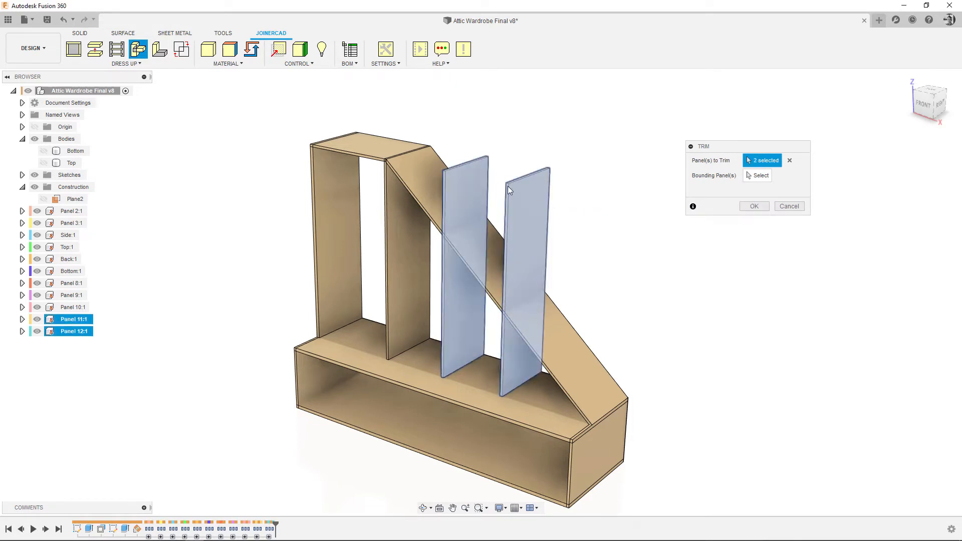
click(758, 176)
click(571, 337)
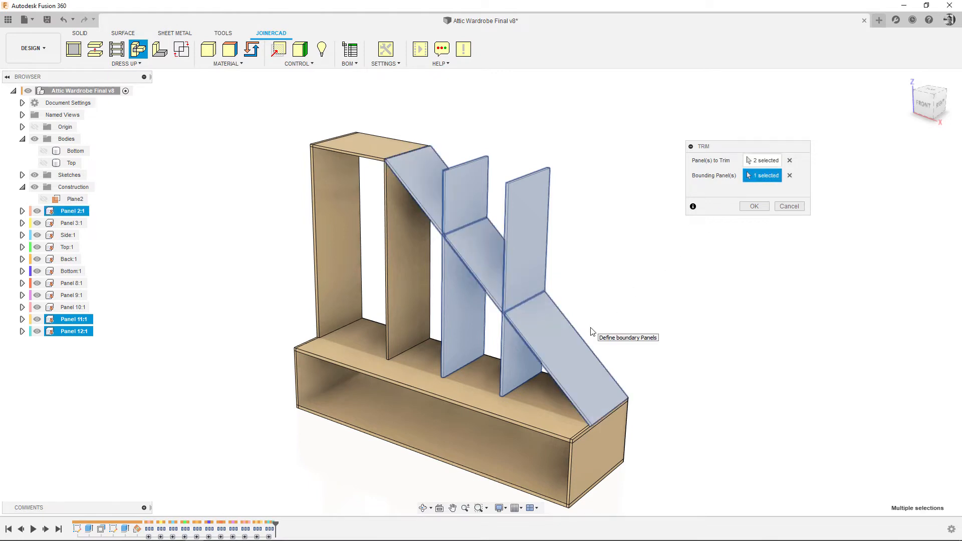
click(513, 414)
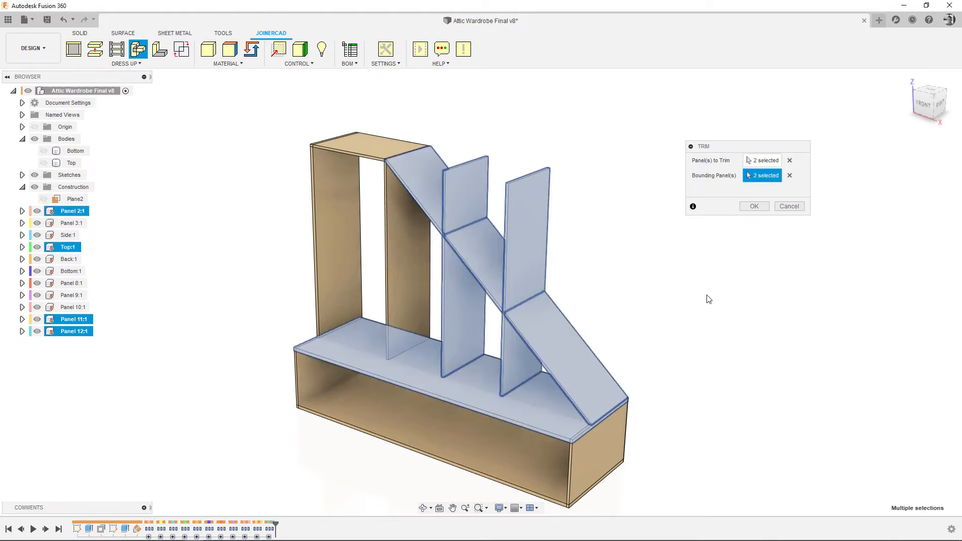
click(753, 207)
Step: Unground the vertical divider Panel 10 under the upper end of the slope
scroll(325, 220, up, 3)
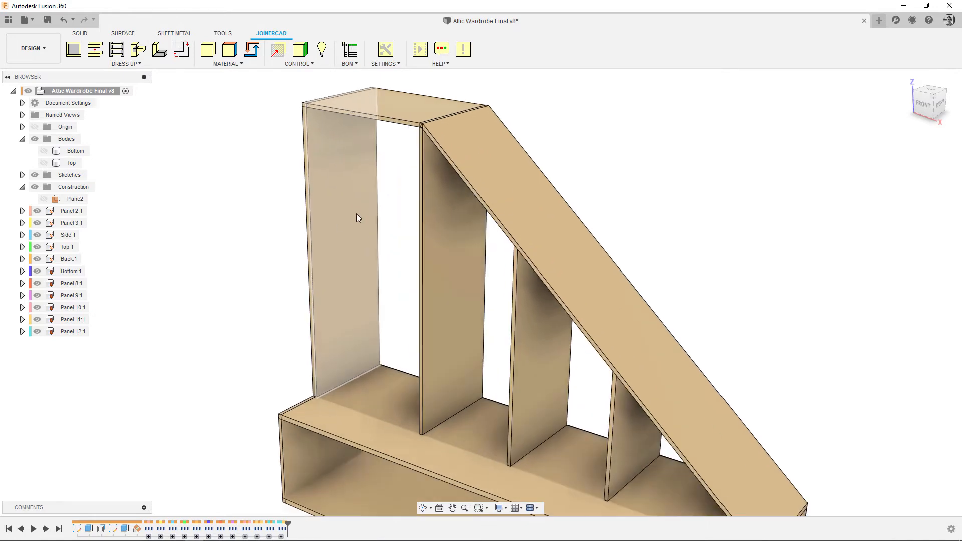
scroll(389, 187, up, 5)
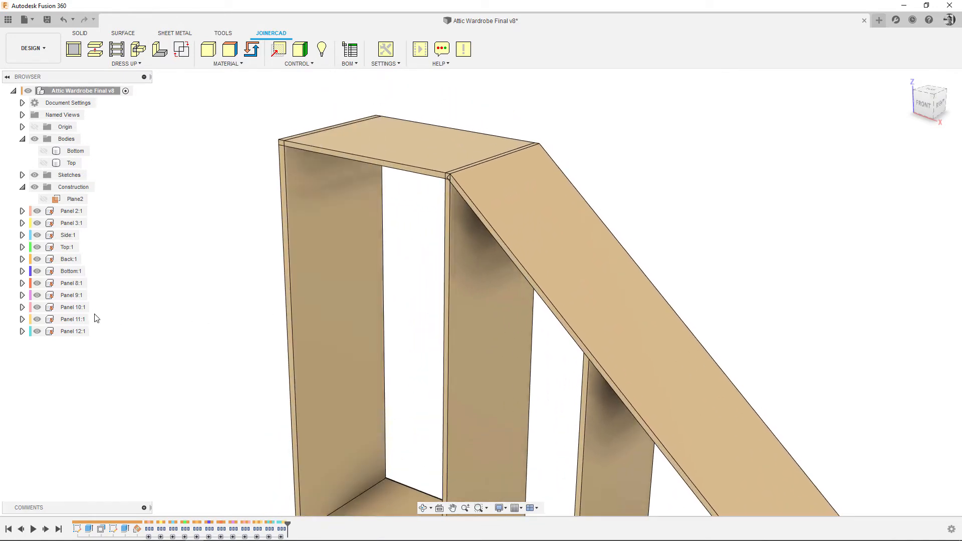
click(468, 317)
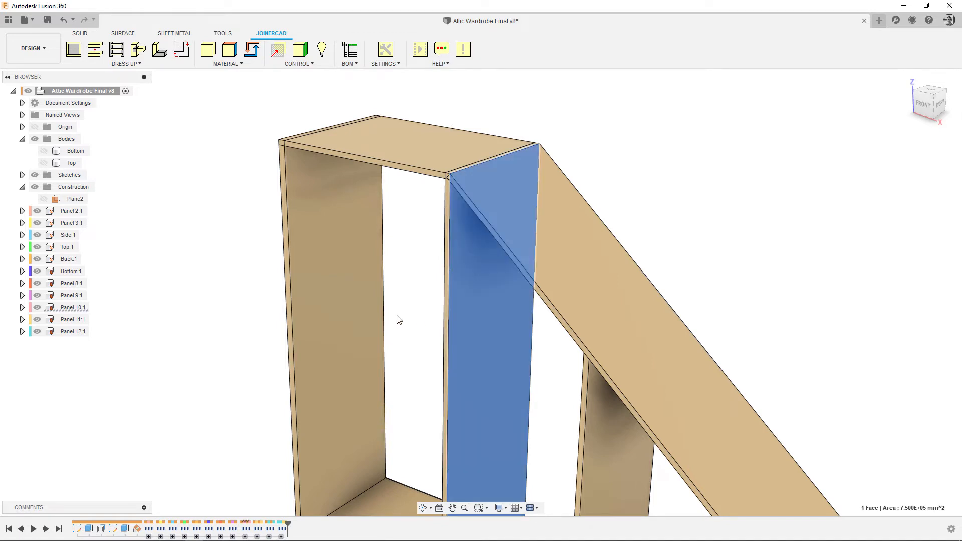
click(67, 309)
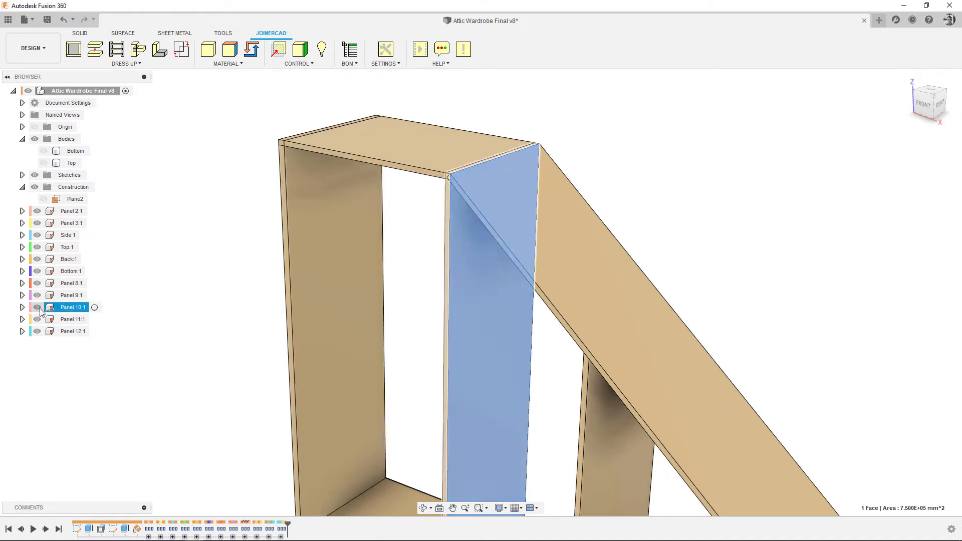
right_click(65, 310)
click(127, 18)
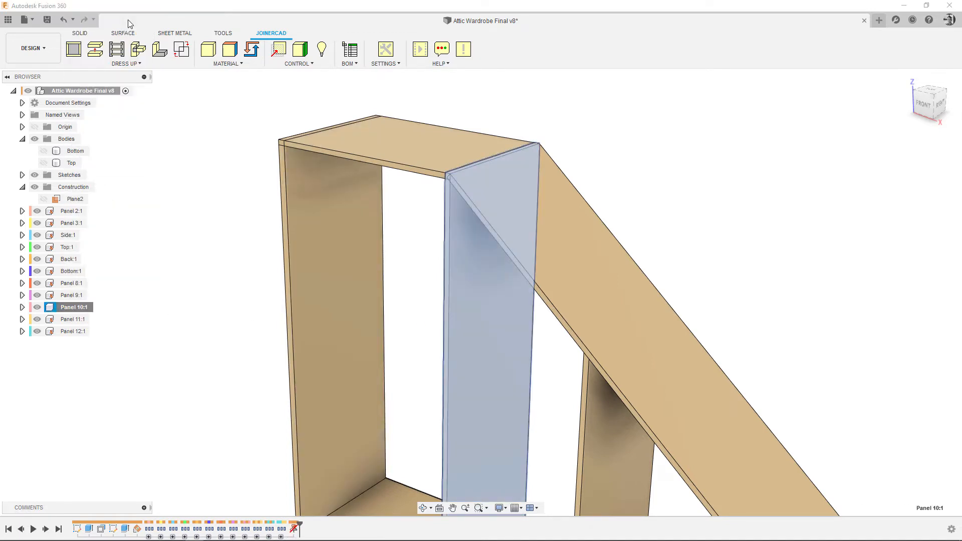
click(701, 190)
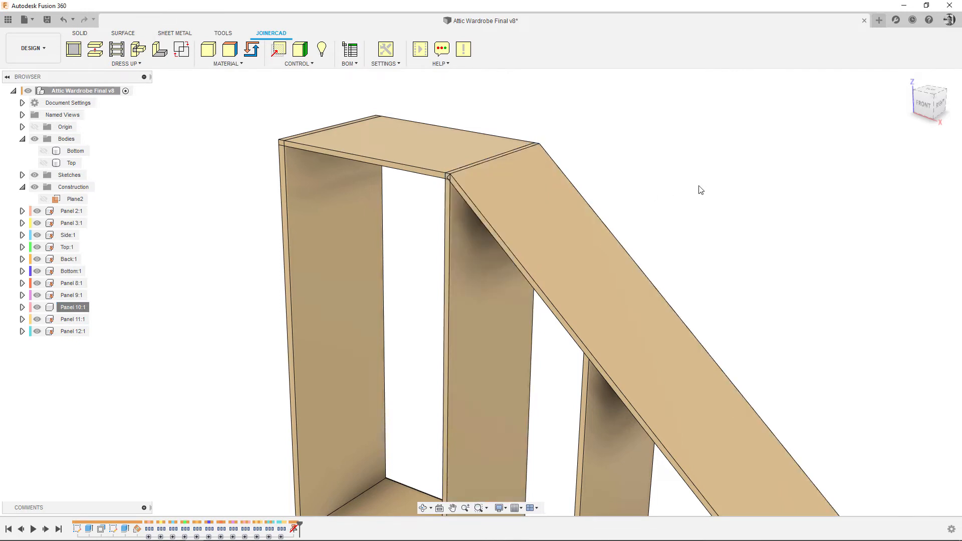
Step: Move the Panel 10 component by a Z distance of -80 mm, with its position captured
middle_drag(701, 190, 695, 174)
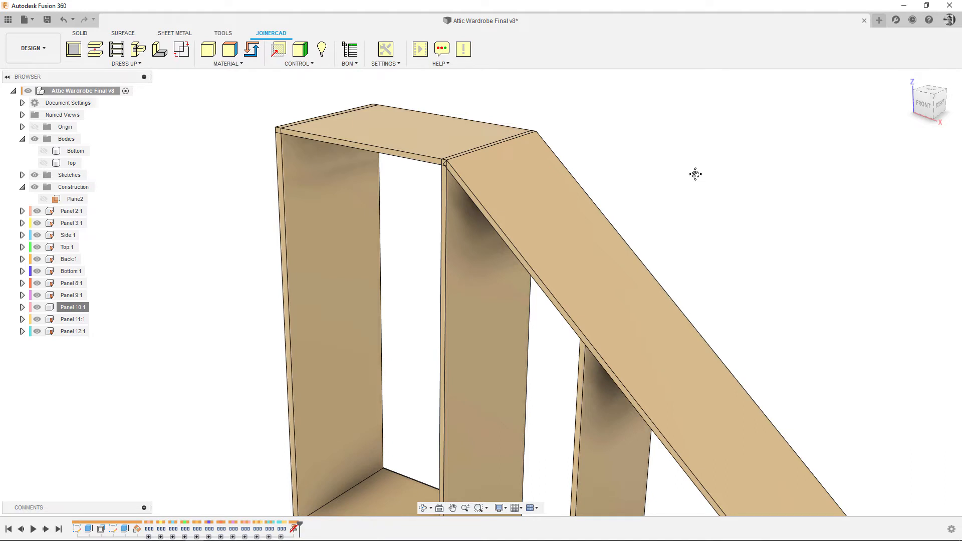
key(m)
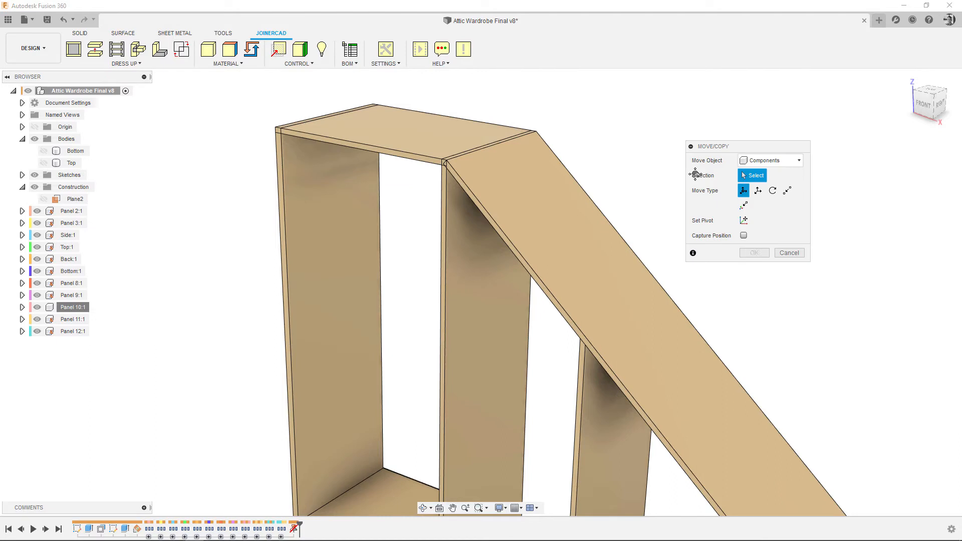
click(788, 161)
click(785, 175)
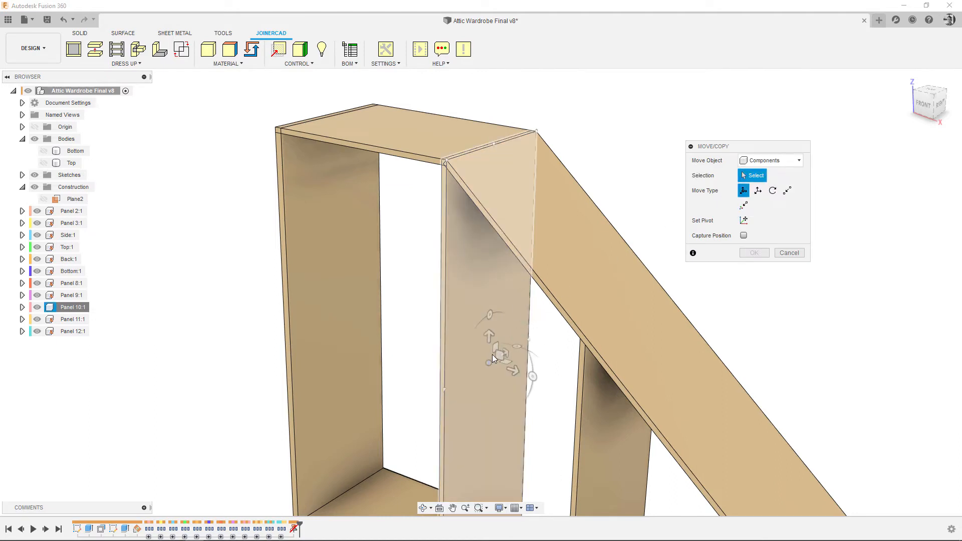
click(497, 351)
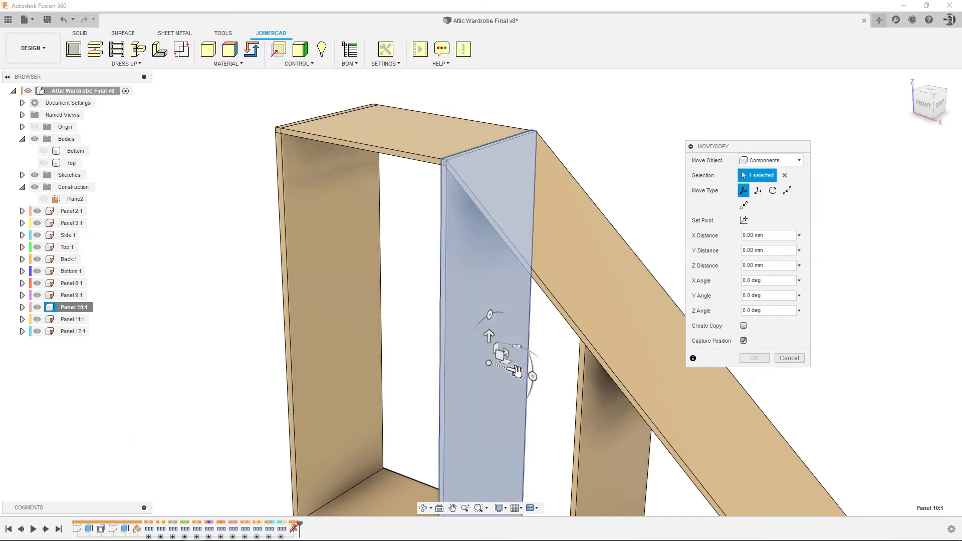
drag(511, 370, 503, 367)
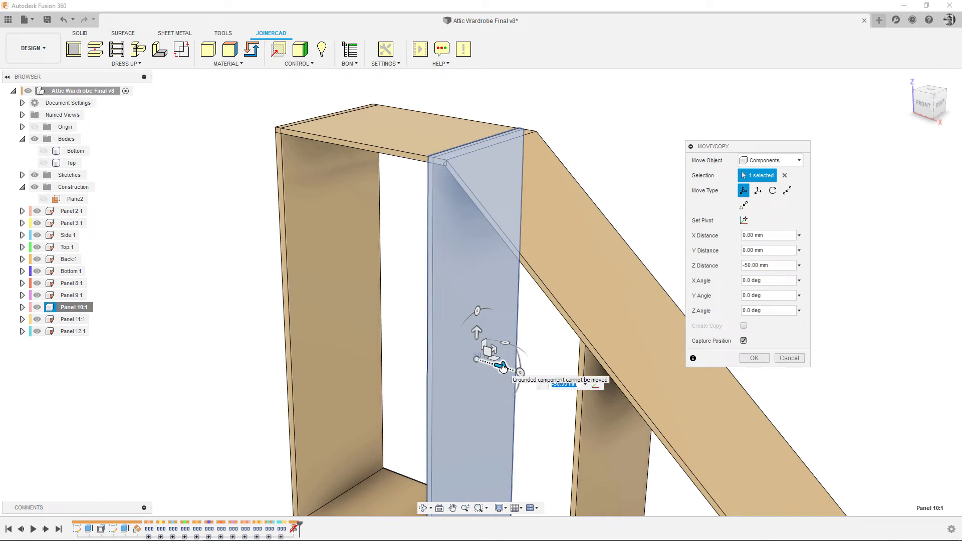
text(-80)
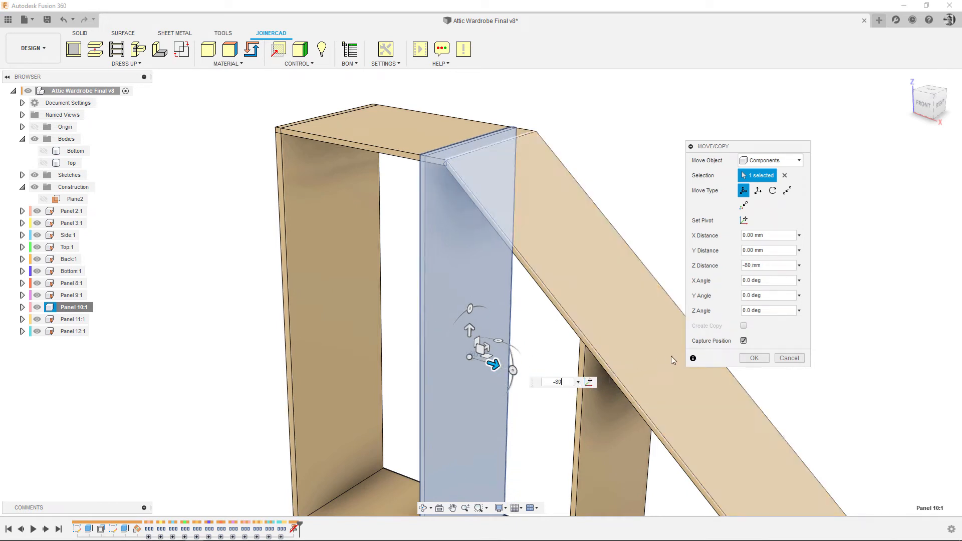
click(754, 358)
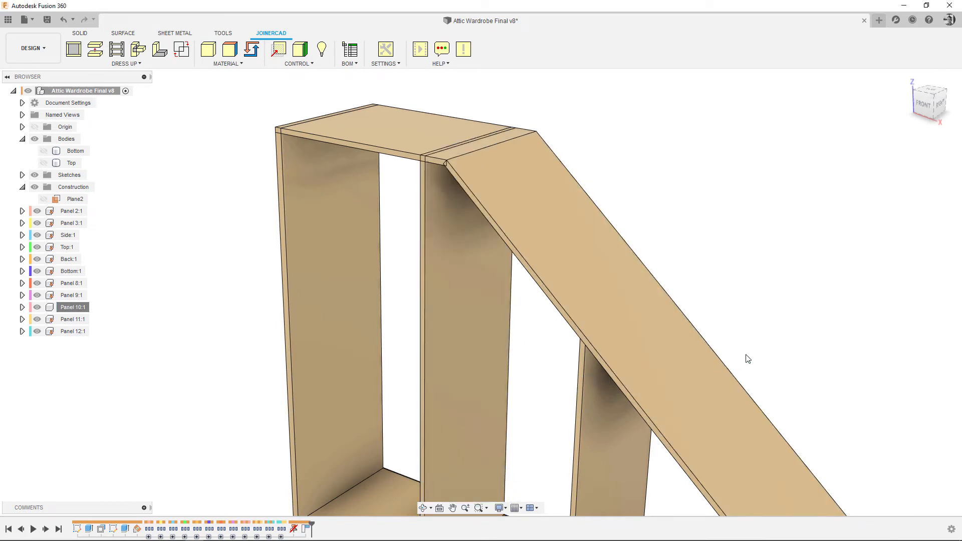
Step: Ground Panel 10 in its new position
right_click(81, 310)
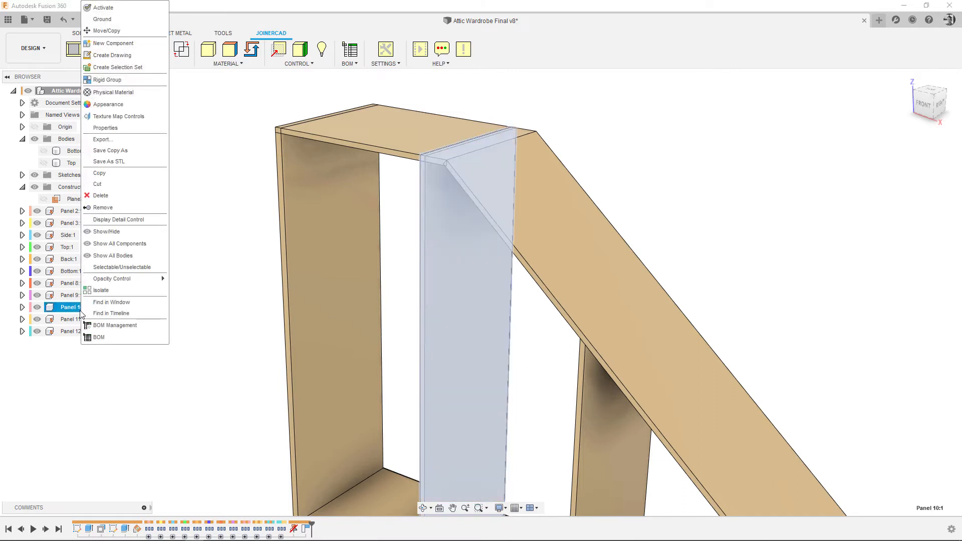
click(104, 19)
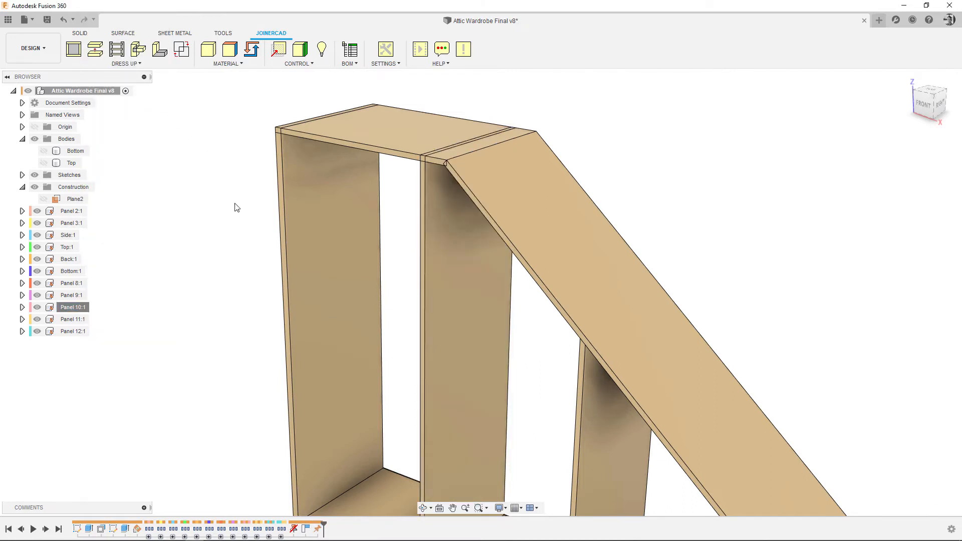
middle_drag(221, 131, 230, 92)
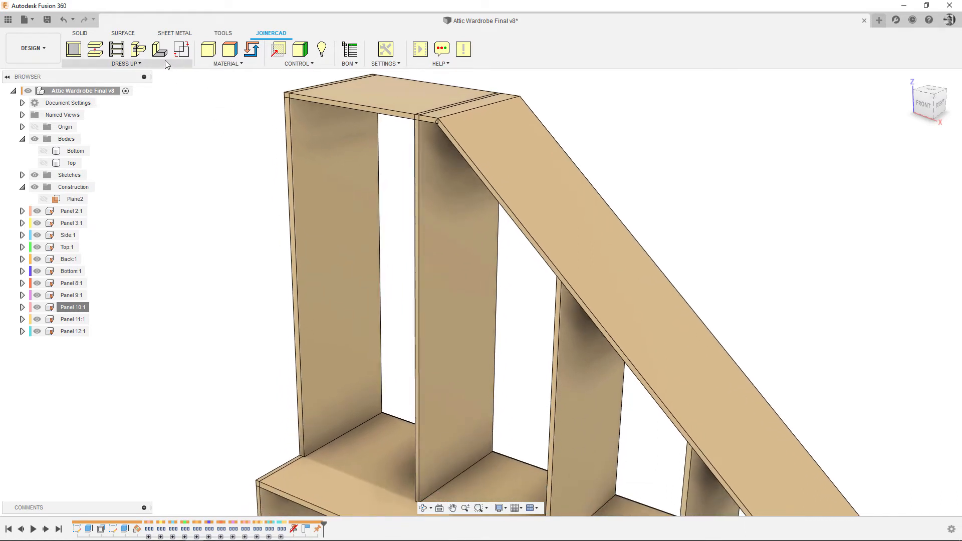
Step: Trim the divider Panel 10 and the tall Side panel with the horizontal upper Panel 3 as the bounding panel
click(139, 50)
click(433, 209)
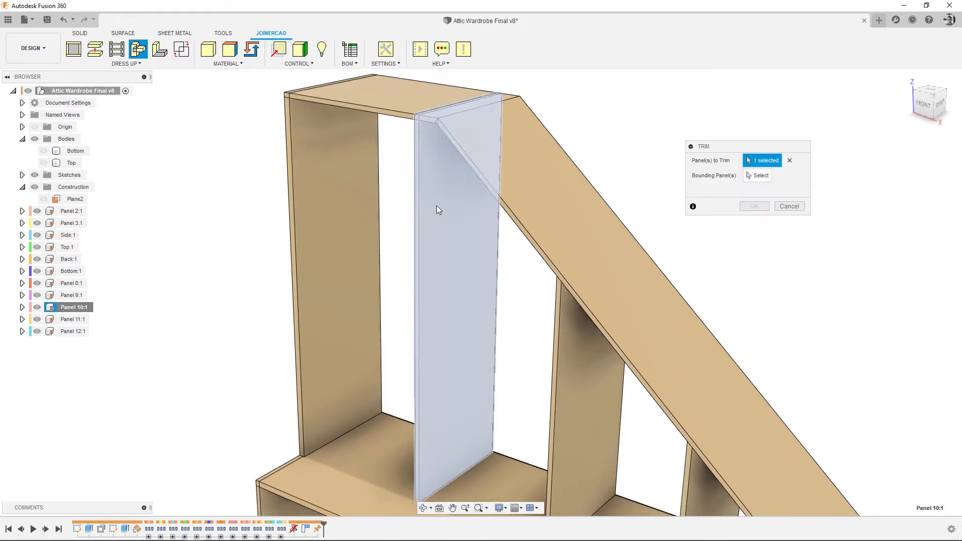
click(321, 210)
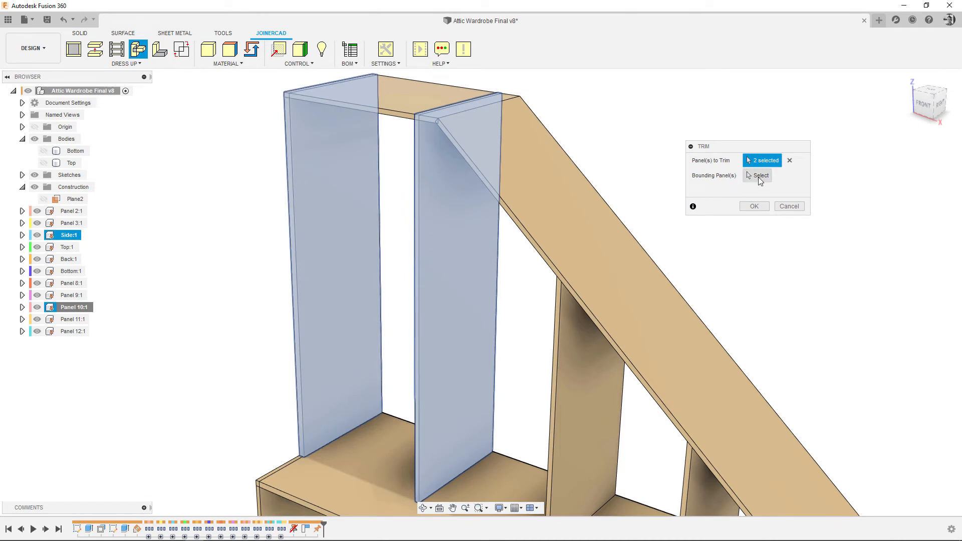
click(759, 176)
click(396, 95)
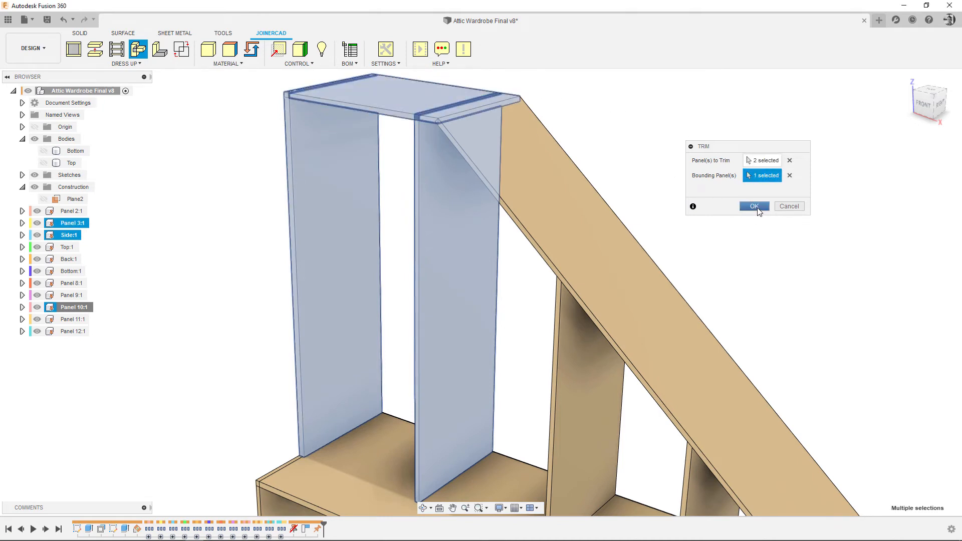
click(755, 207)
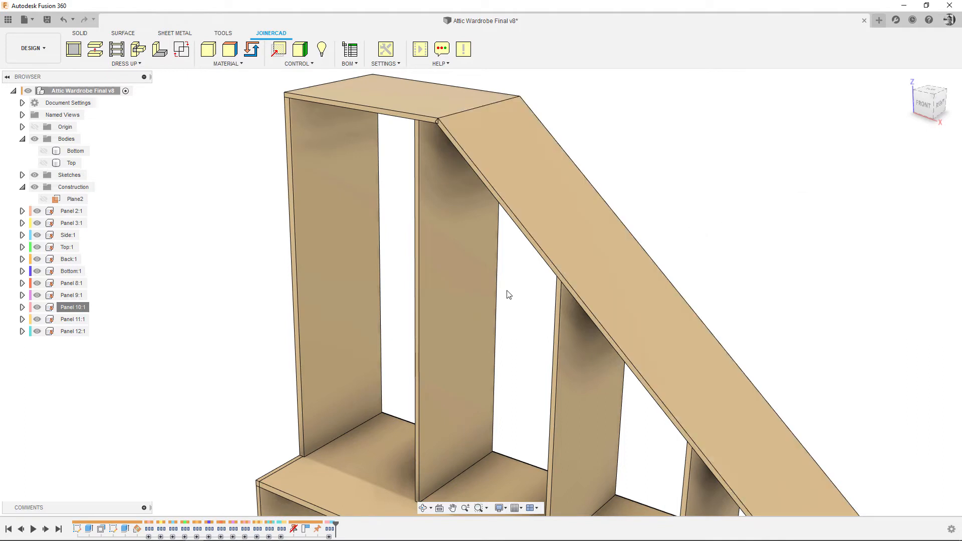
Step: Trim the lower end of the sloped Panel 2 with the lower body's Top panel as the bounding panel
scroll(248, 233, down, 3)
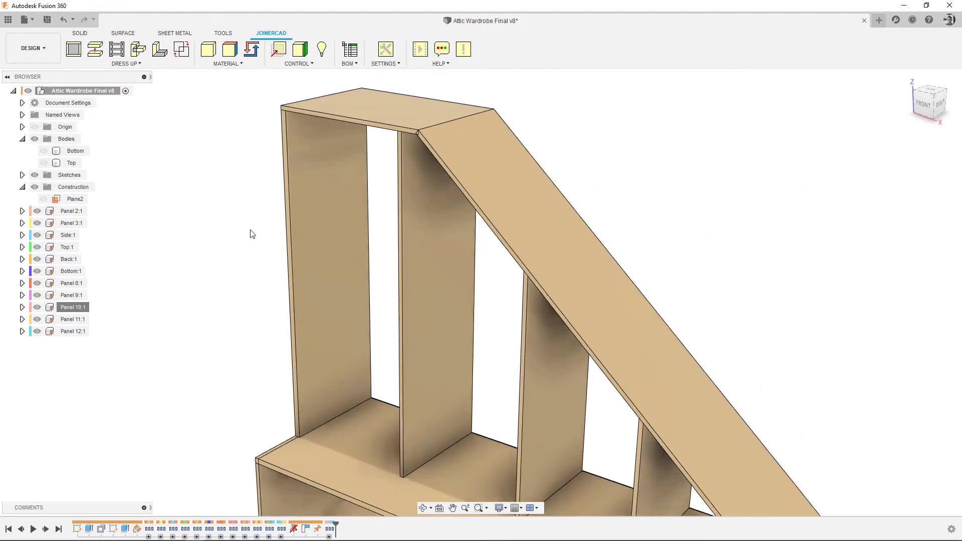
middle_drag(701, 316, 657, 172)
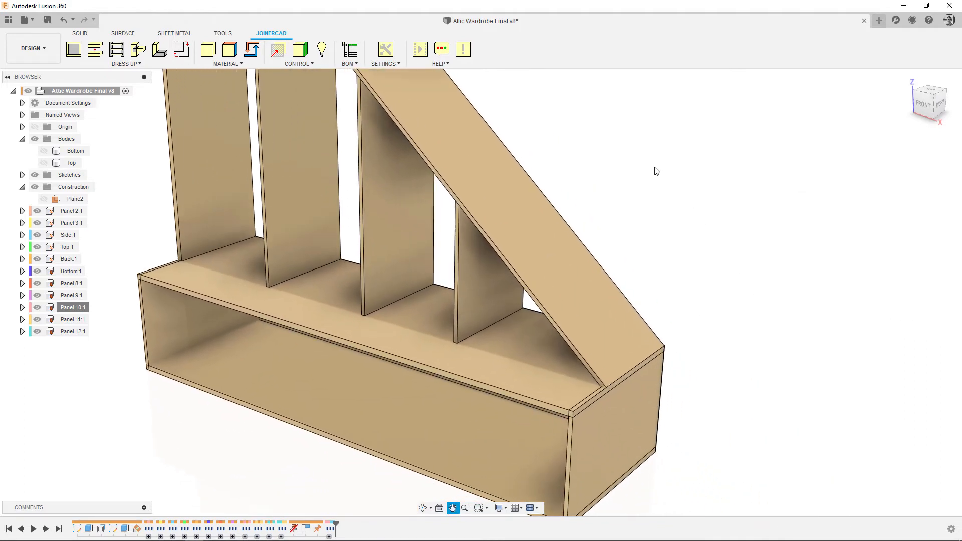
scroll(674, 411, up, 3)
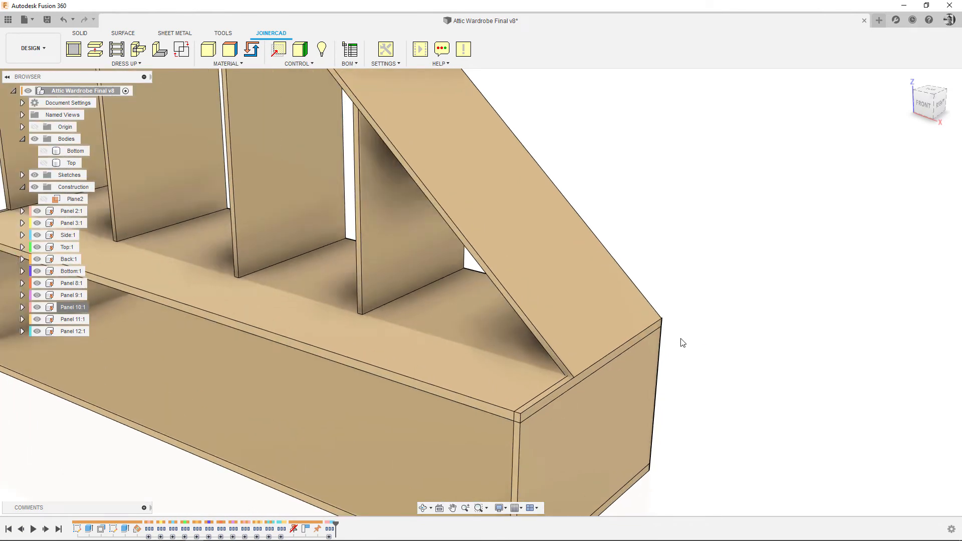
click(139, 55)
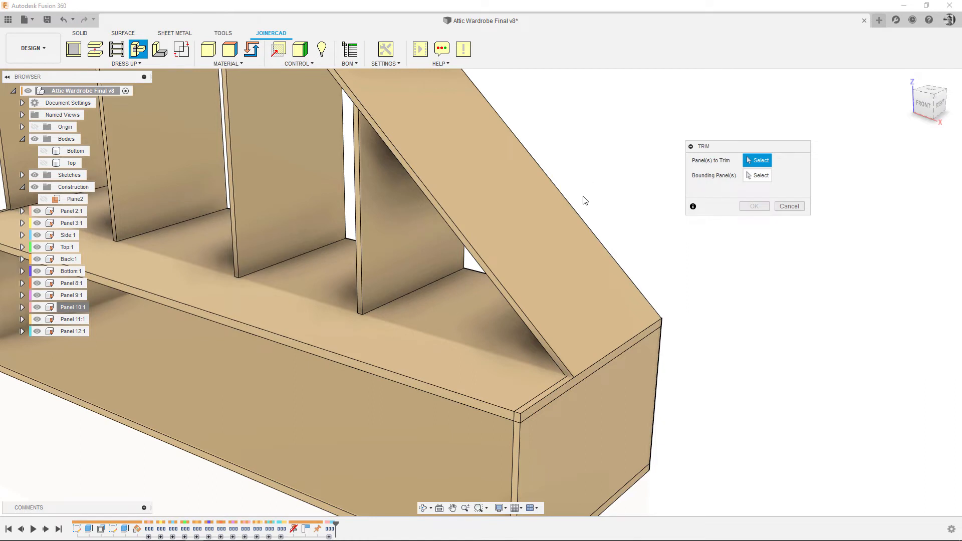
click(564, 209)
click(761, 176)
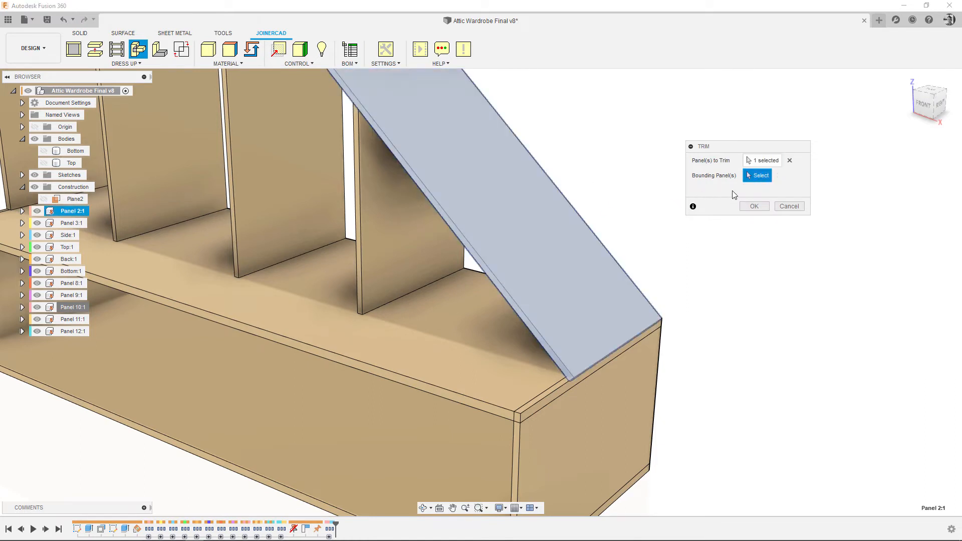
click(505, 359)
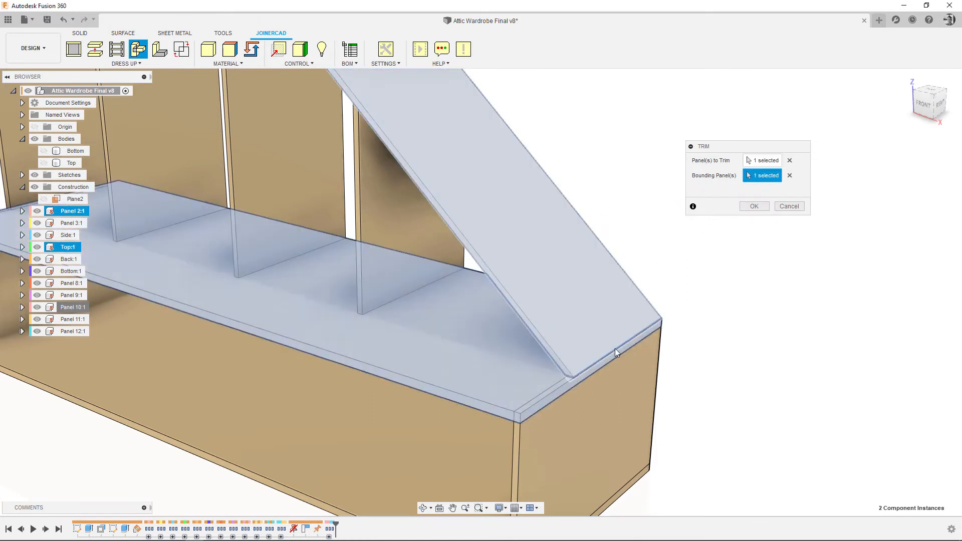
click(754, 207)
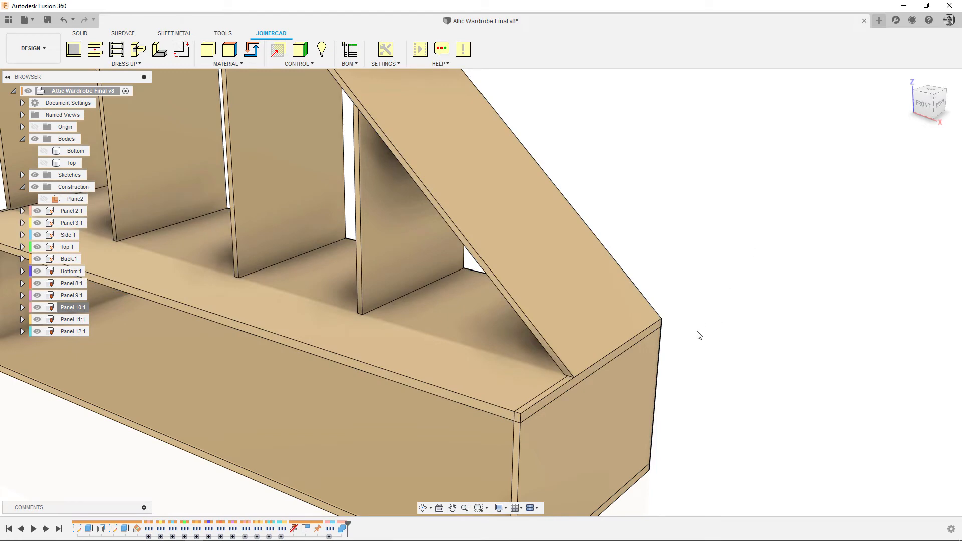
Step: Miter the corner between the horizontal upper Panel 3 and the sloped Panel 2
scroll(700, 335, down, 3)
scroll(585, 258, up, 3)
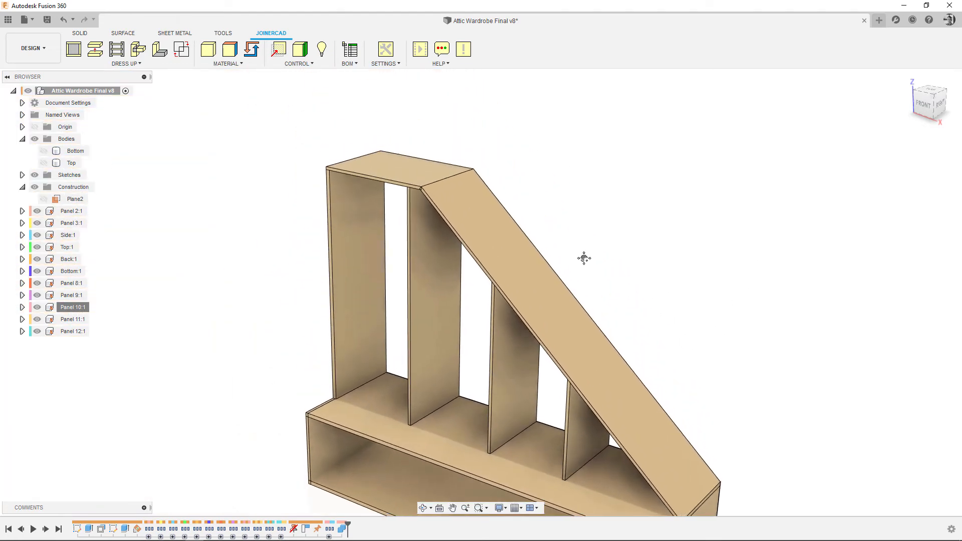
scroll(425, 181, up, 3)
scroll(424, 182, up, 2)
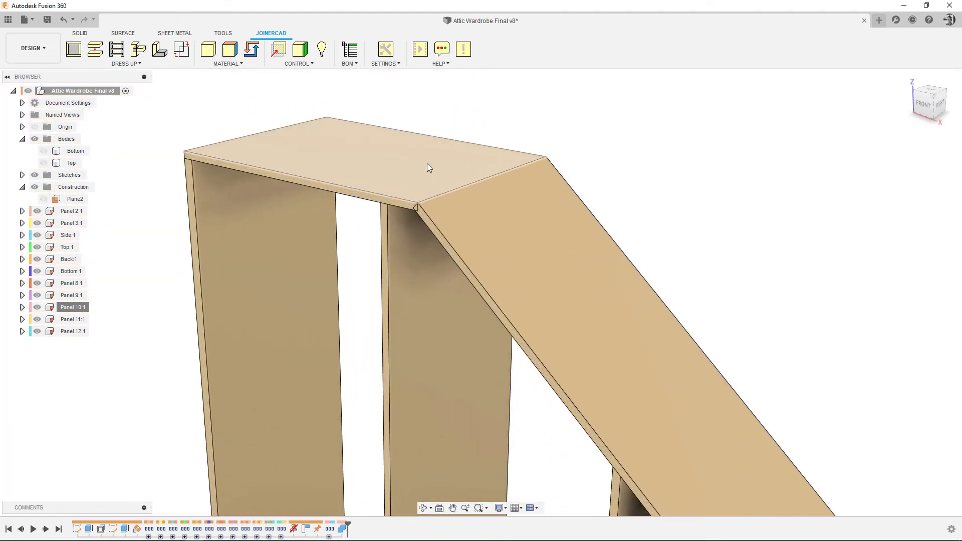
click(162, 50)
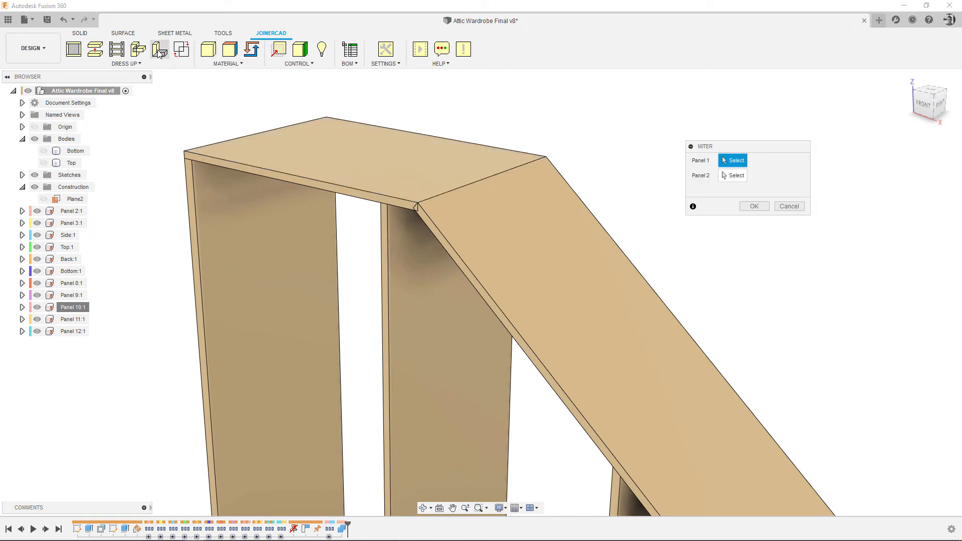
click(431, 148)
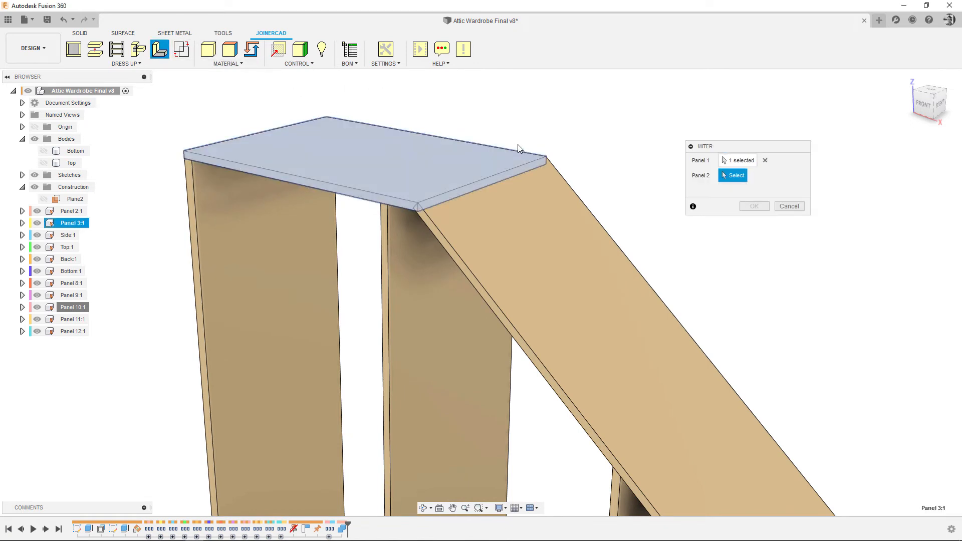
click(589, 218)
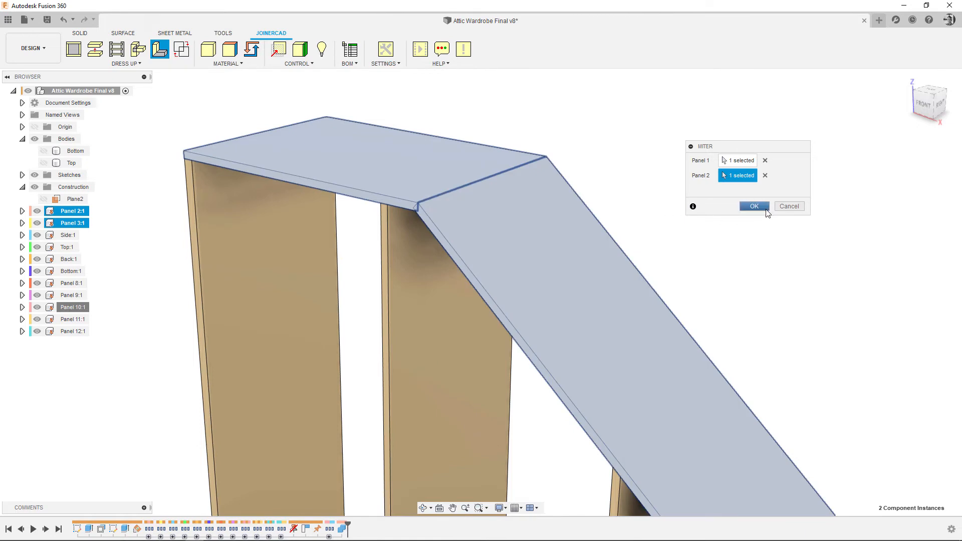
click(755, 206)
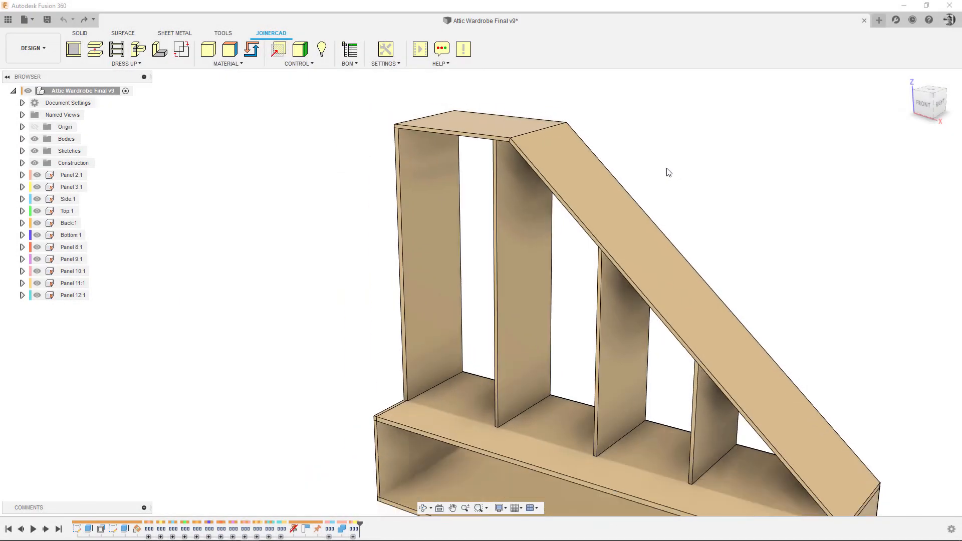
Step: Add 3 symmetrical shelves, 18 mm thick, between the upper face of the lower body's Top panel and the underside of Panel 3
middle_drag(668, 172, 606, 170)
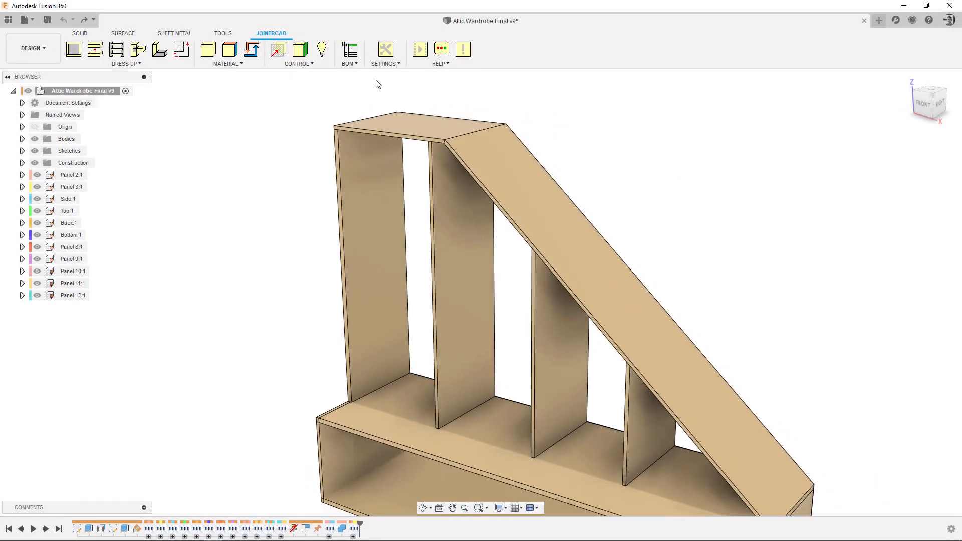
click(121, 53)
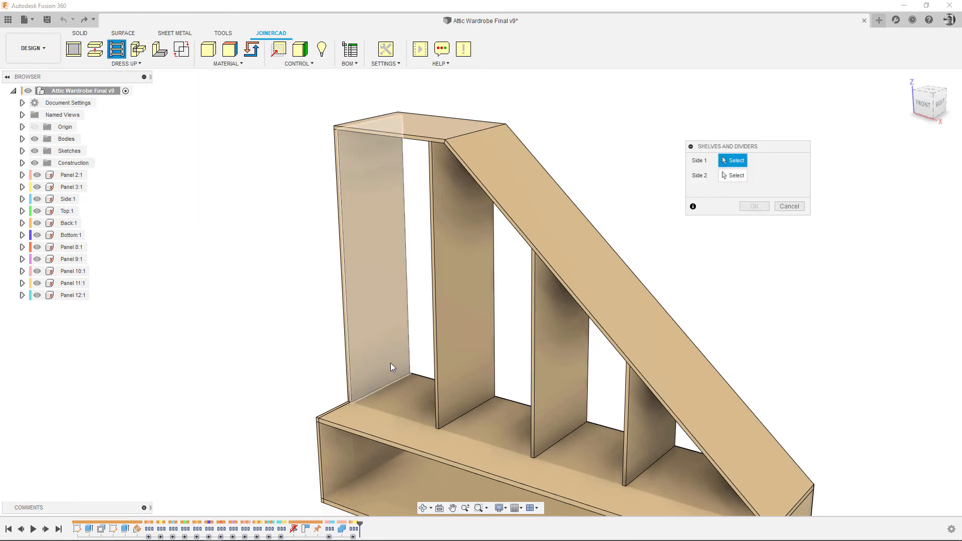
shift+middle_drag(390, 363, 414, 394)
click(414, 394)
shift+middle_drag(433, 337, 425, 305)
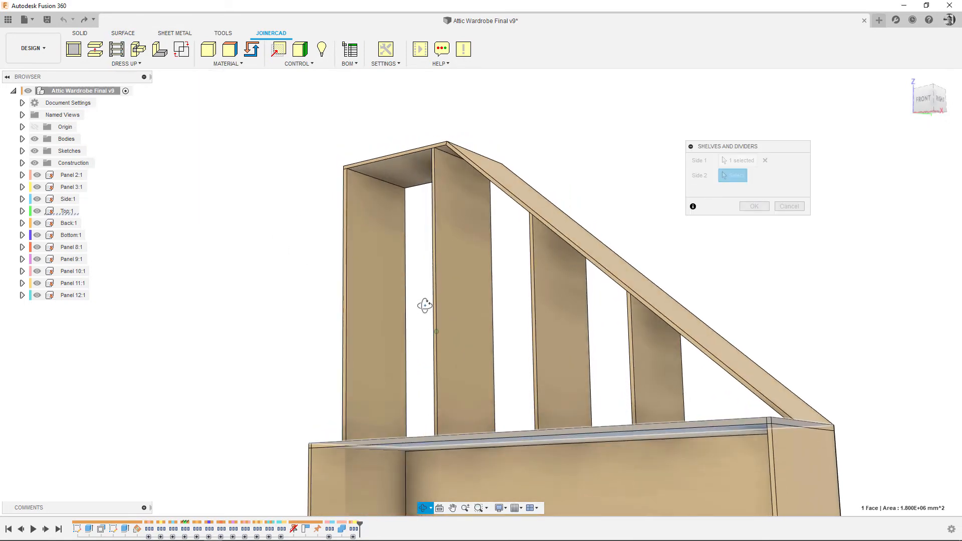
click(405, 171)
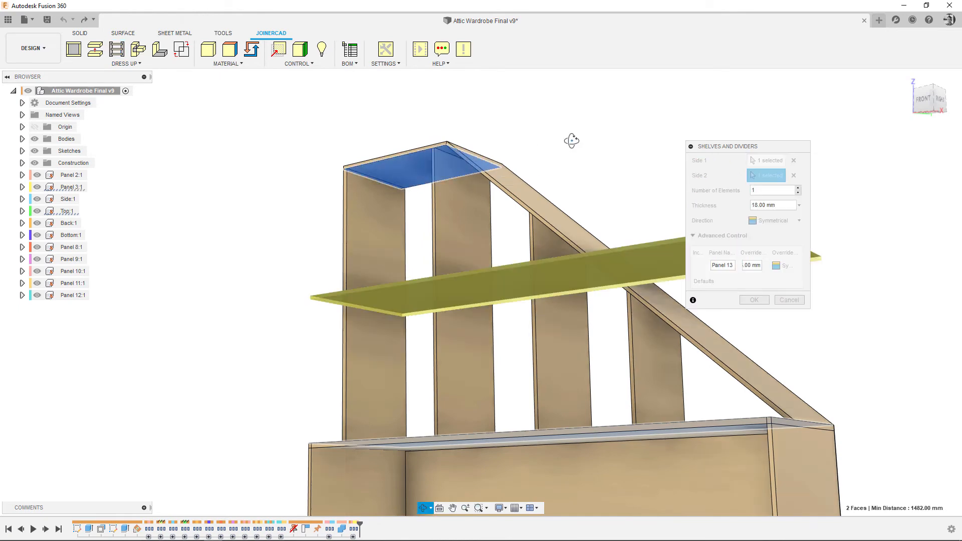
shift+middle_drag(571, 142, 572, 154)
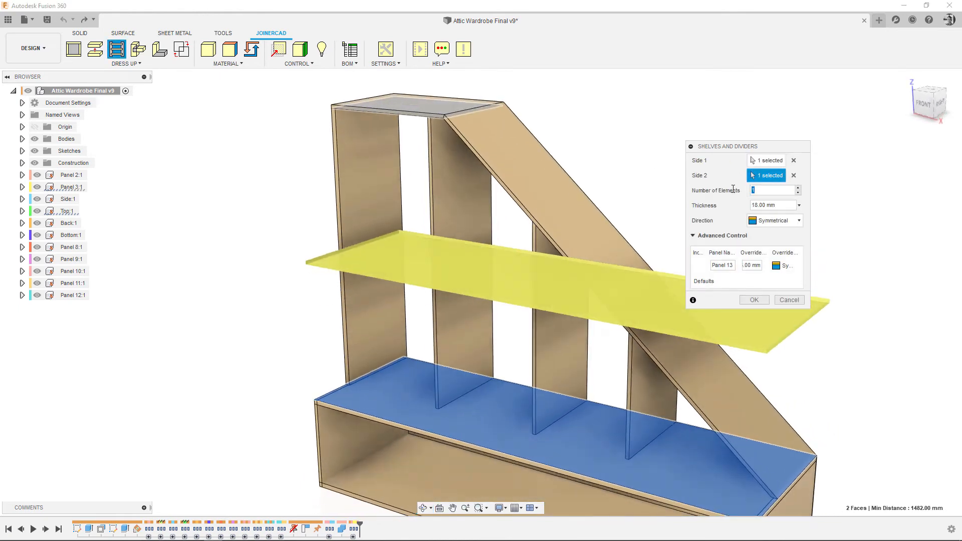
text(3)
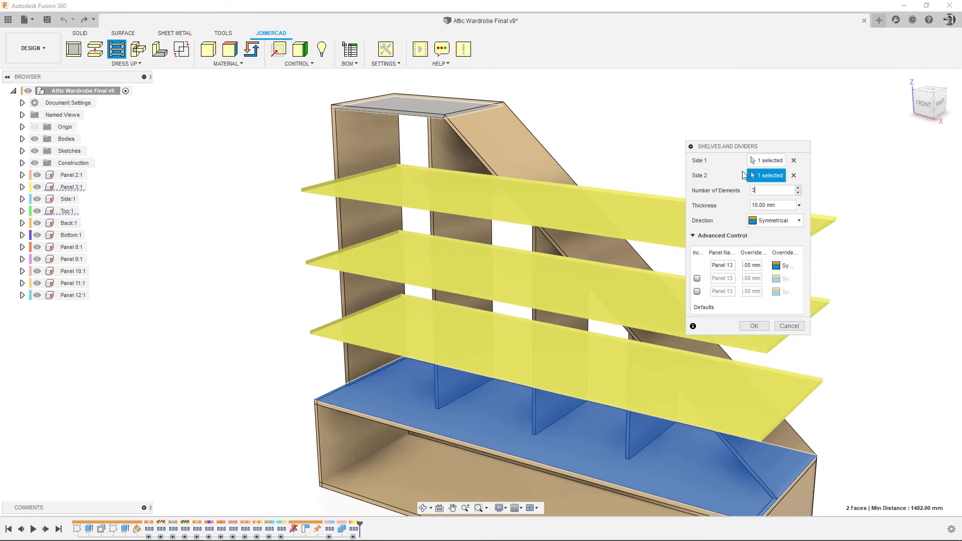
click(924, 104)
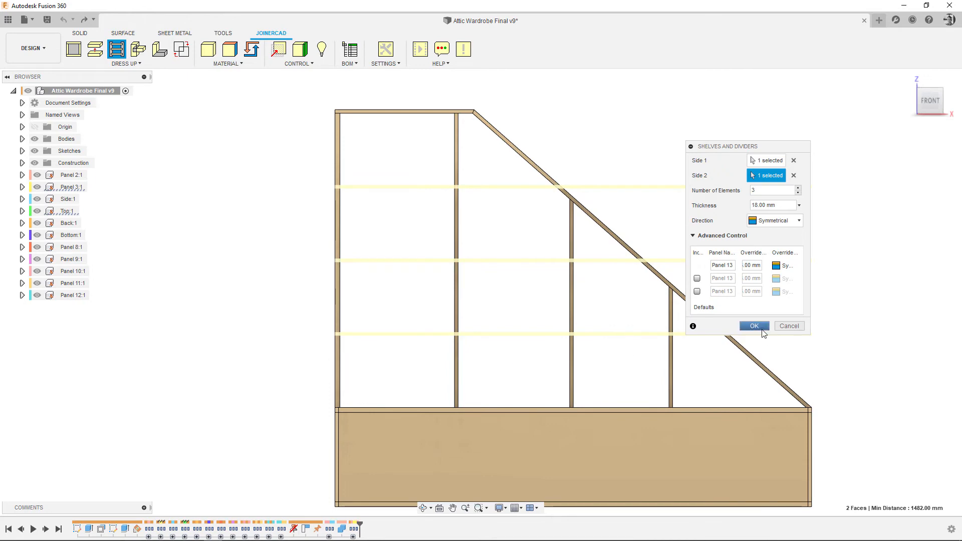
click(755, 326)
Step: Offset the front face of the uppermost shelf by -300 mm with Press Pull to set the shelves back
shift+middle_drag(820, 247, 669, 210)
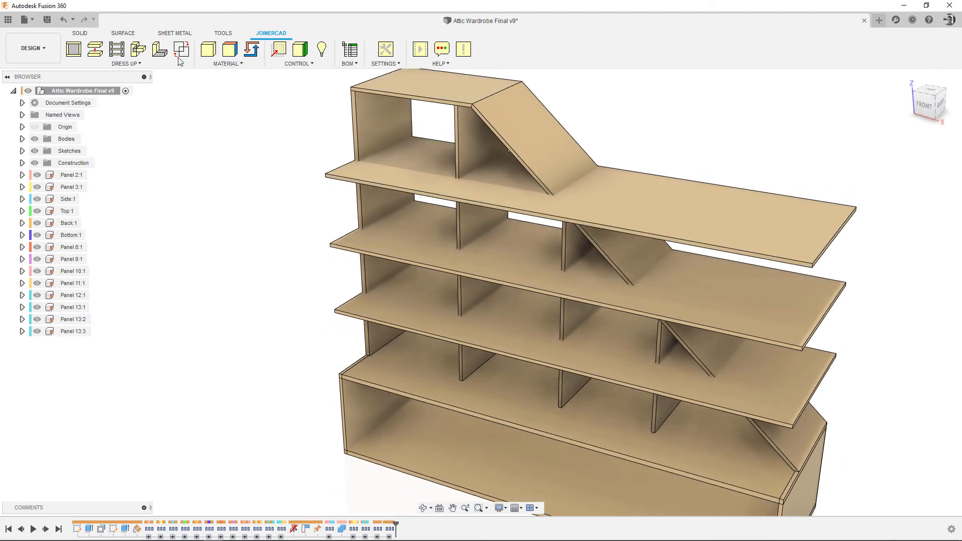
click(80, 35)
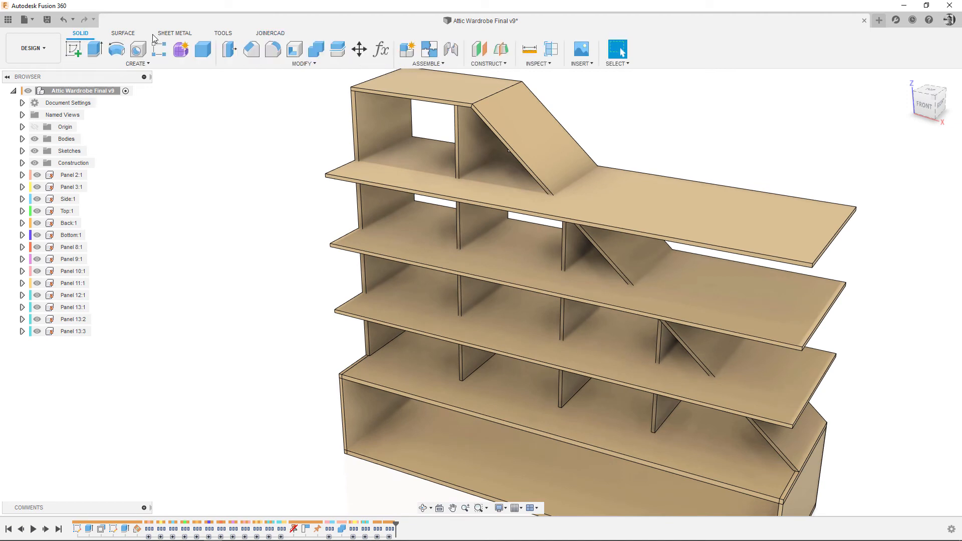
click(230, 50)
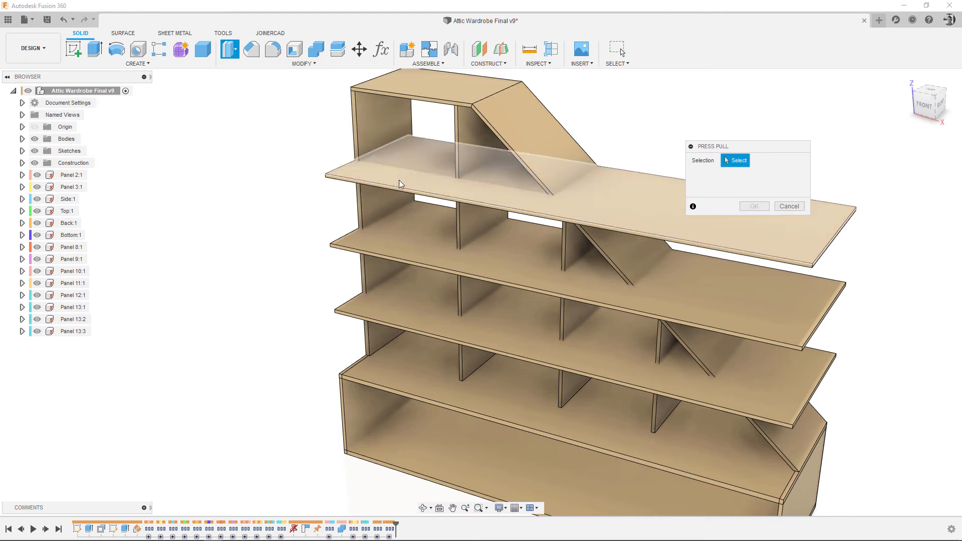
scroll(419, 208, up, 5)
click(408, 209)
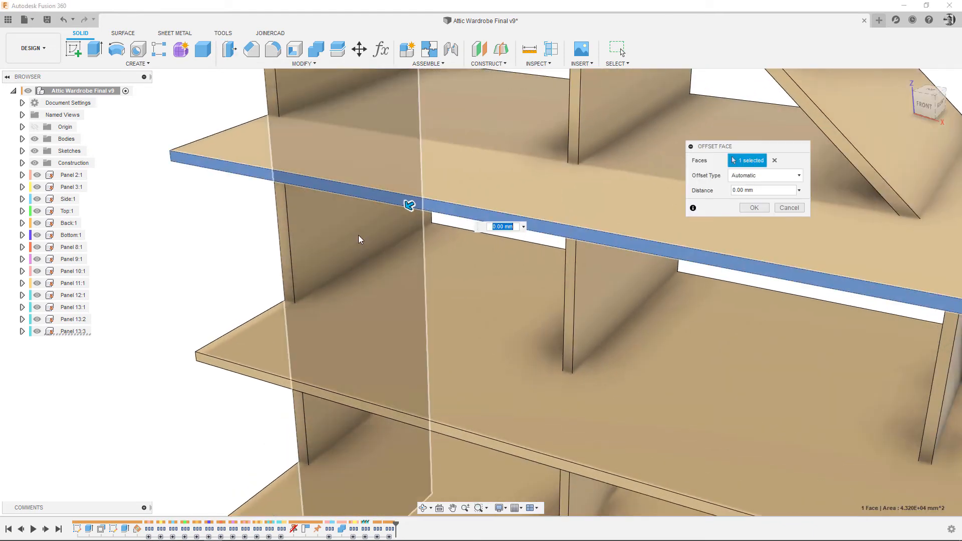
scroll(396, 213, down, 2)
drag(391, 216, 468, 170)
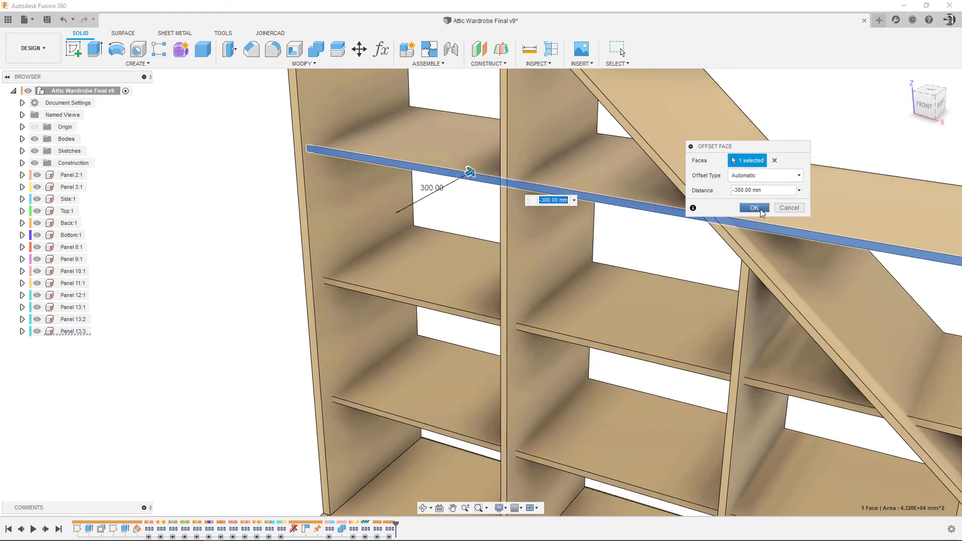
click(755, 207)
scroll(345, 227, down, 5)
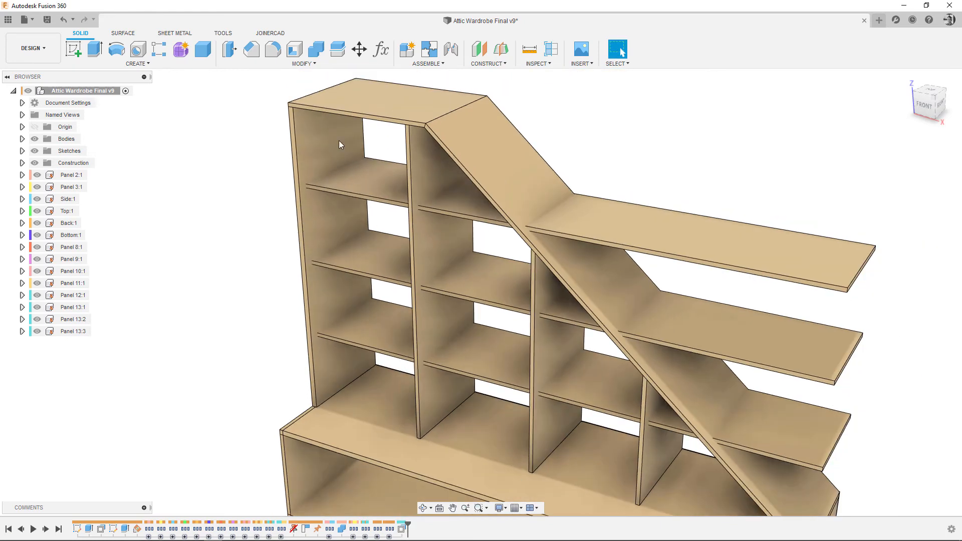
Step: Trim the uppermost shelf, Panel 13:3, with the Side panel and divider Panel 10 as bounding panels
click(273, 33)
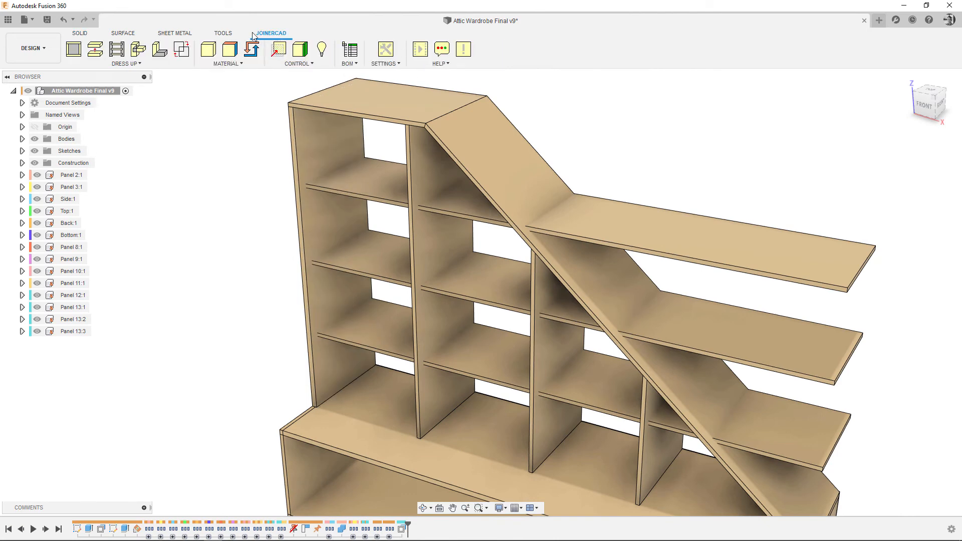
click(139, 48)
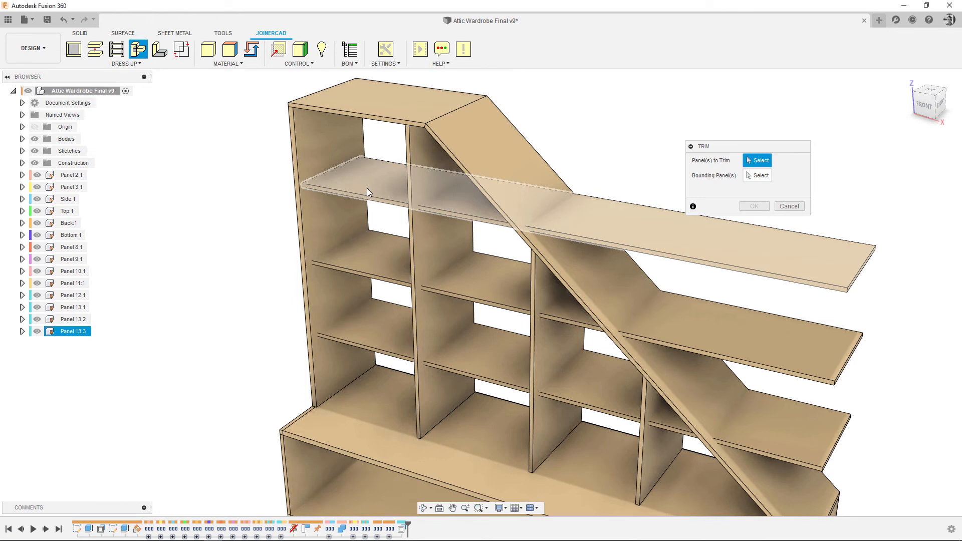
click(367, 190)
click(757, 176)
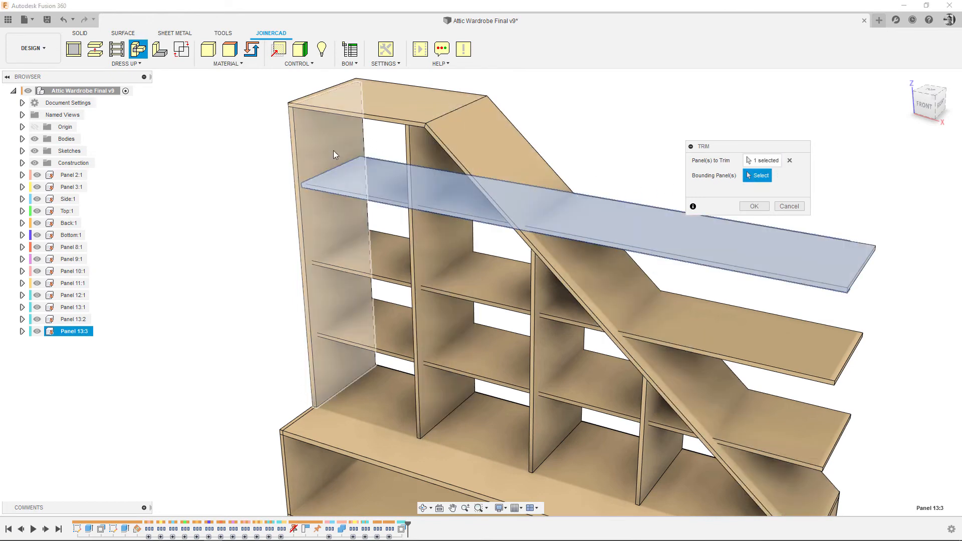
click(321, 150)
click(433, 159)
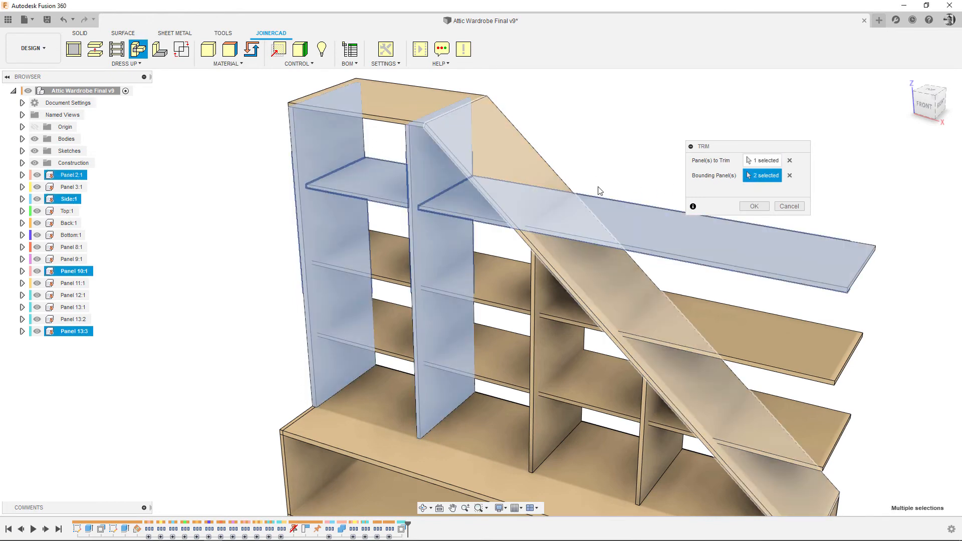
click(750, 207)
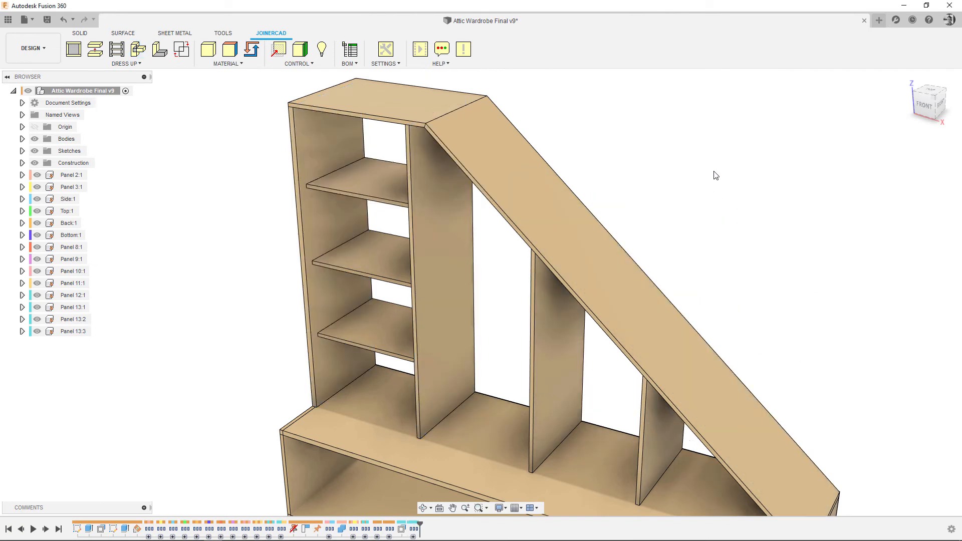
Step: Add one symmetrical shelf, 18 mm thick, between the upper face of the Top panel and the underside of the uppermost shelf
click(926, 109)
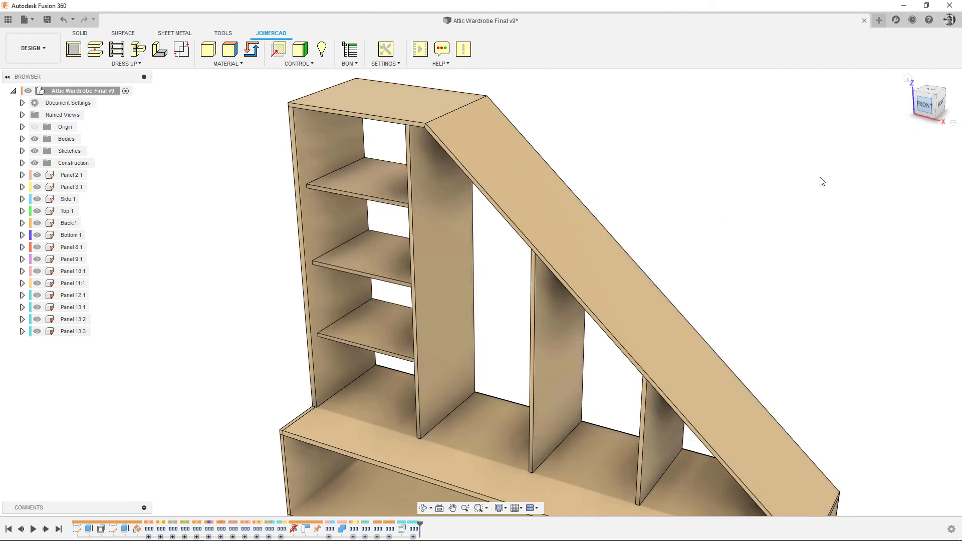
shift+middle_drag(730, 188, 604, 208)
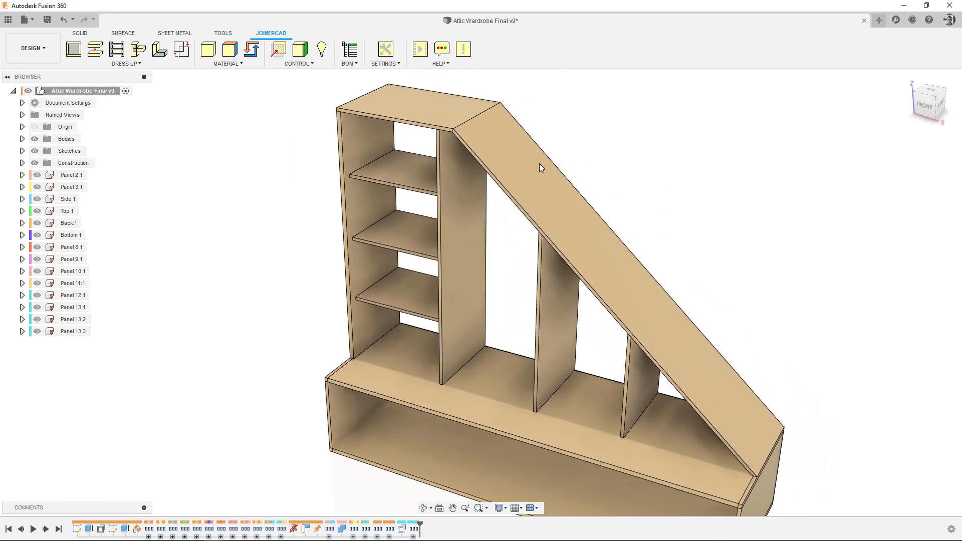
click(116, 56)
click(411, 357)
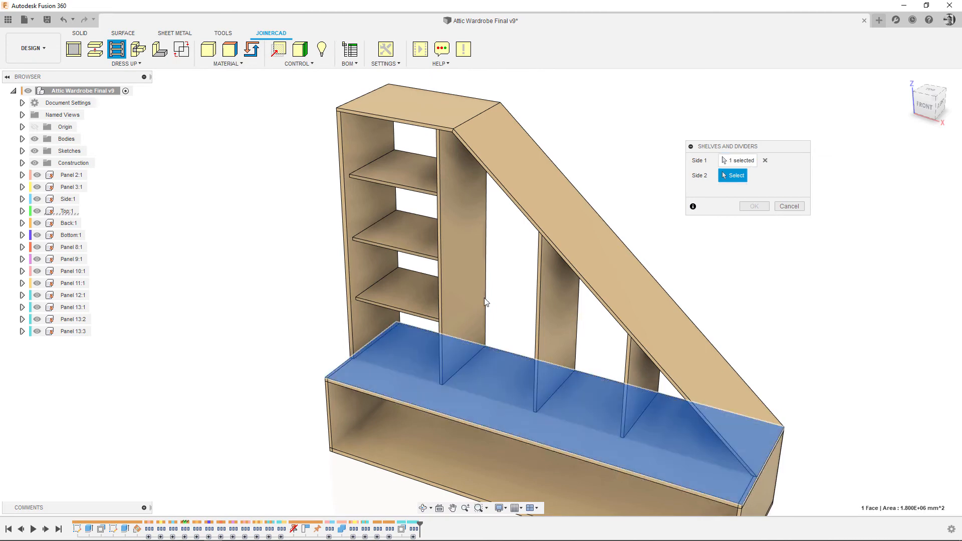
shift+middle_drag(411, 356, 431, 246)
click(417, 217)
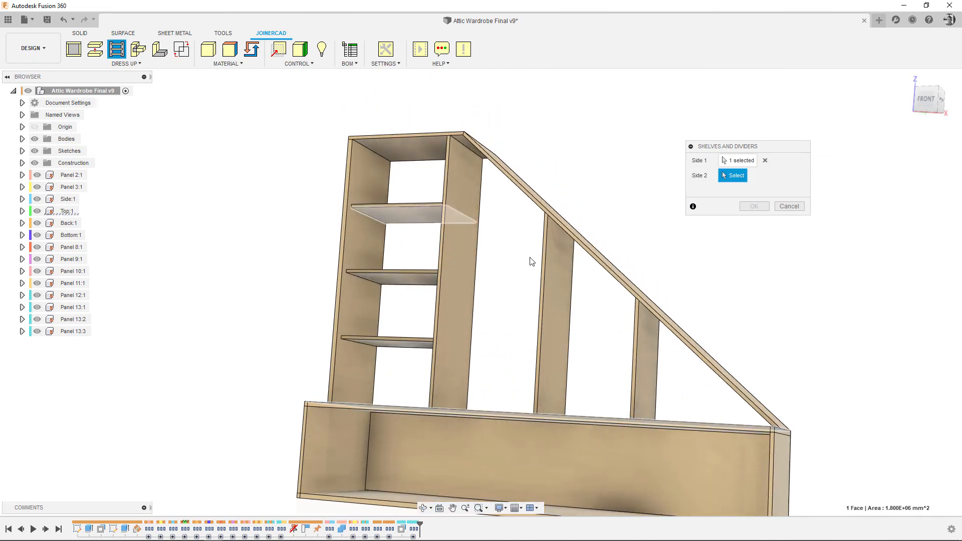
click(758, 193)
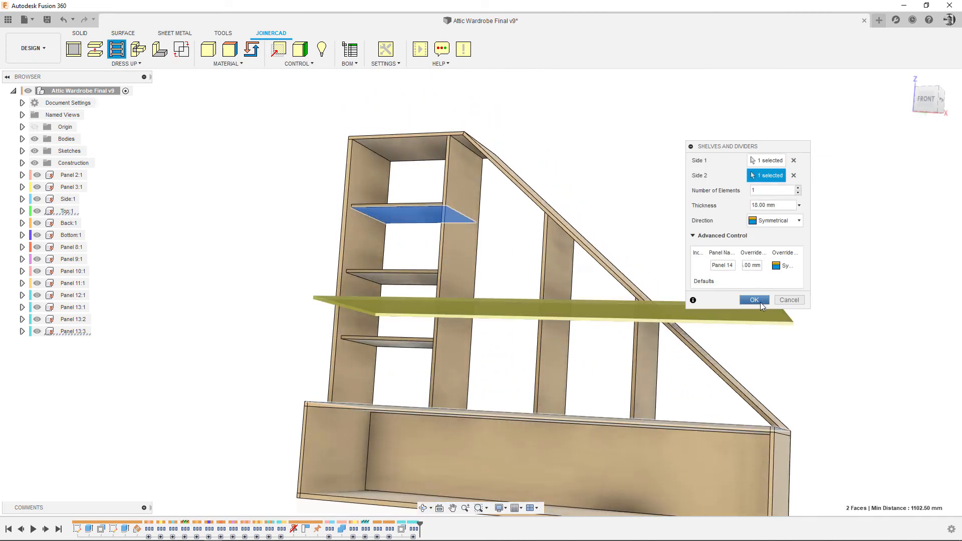
click(754, 300)
shift+middle_drag(679, 208, 672, 224)
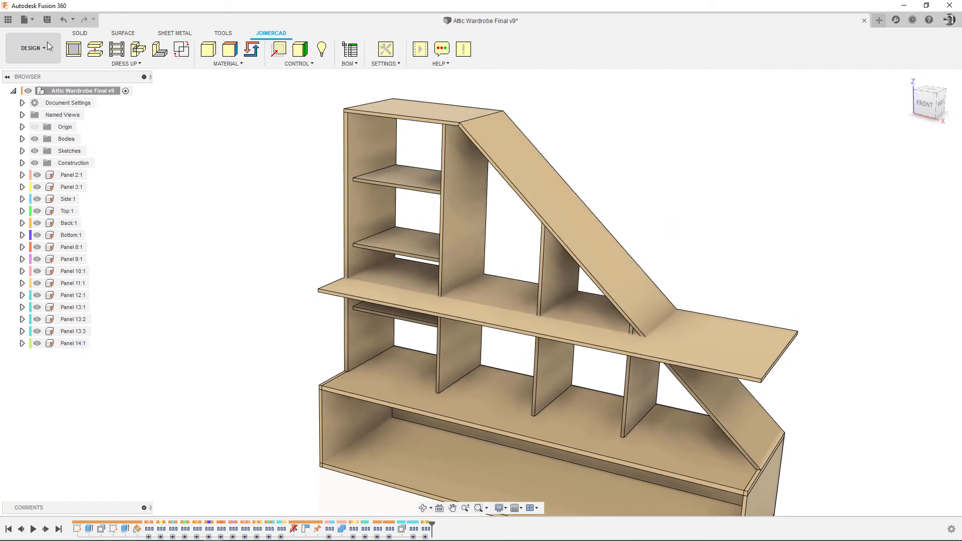
Step: Offset the front face of the long shelf, Panel 14, by -300 mm with Press Pull
click(79, 36)
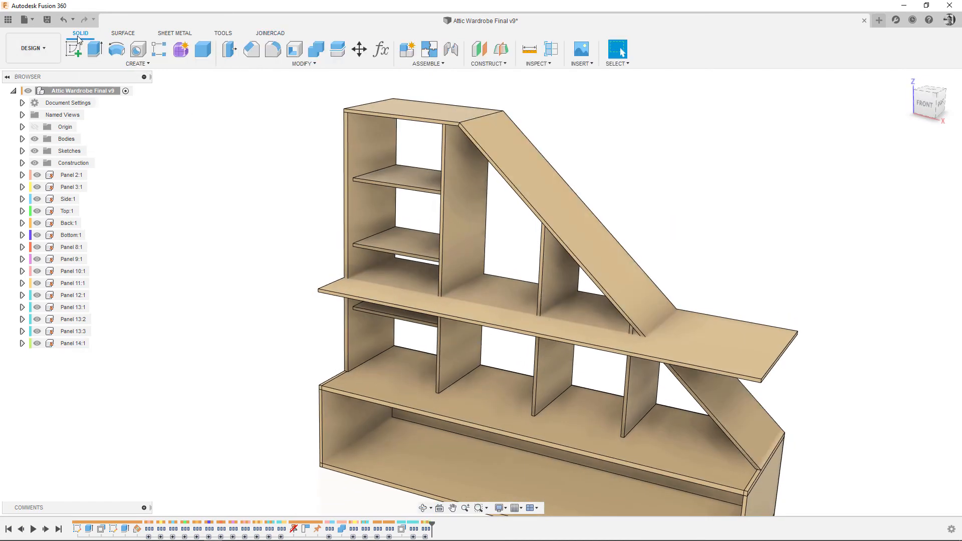
click(229, 50)
scroll(480, 323, up, 5)
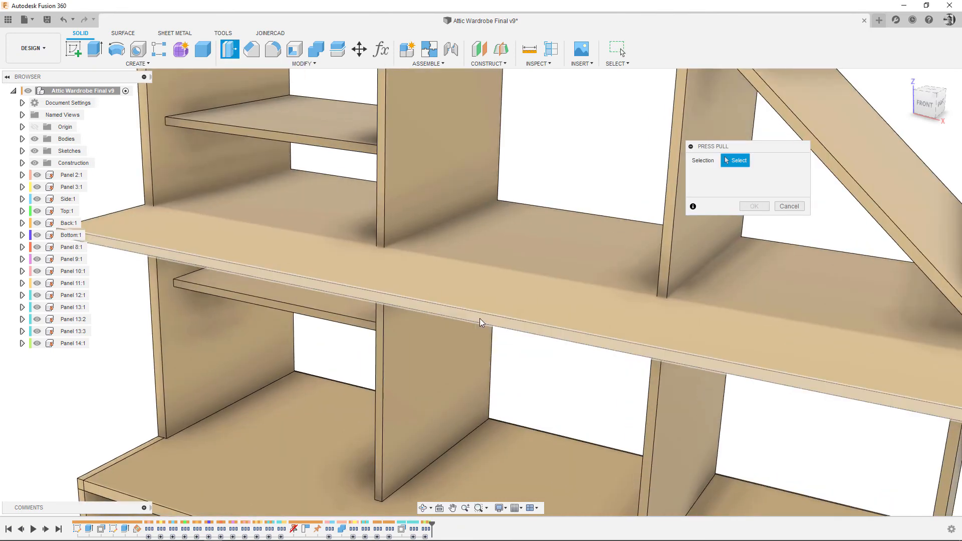
click(480, 323)
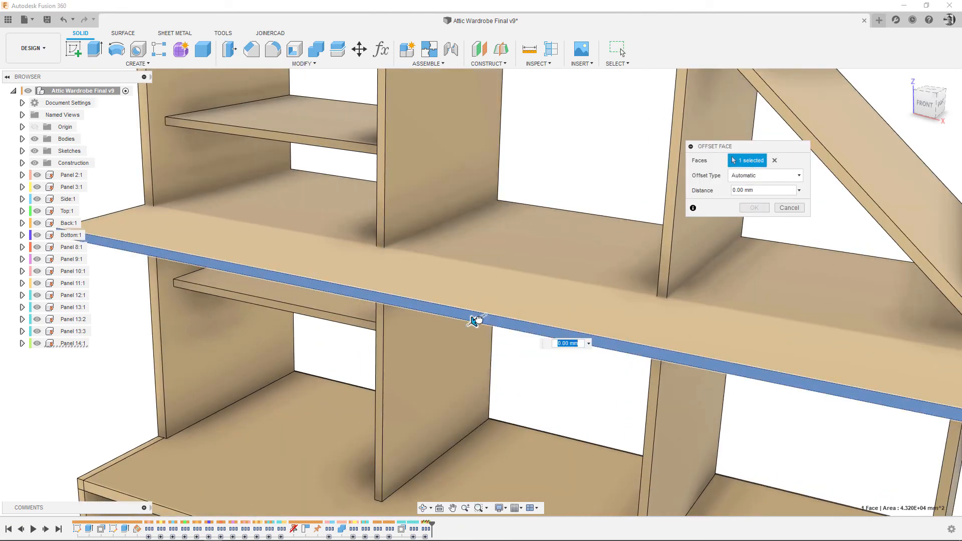
drag(475, 322, 532, 297)
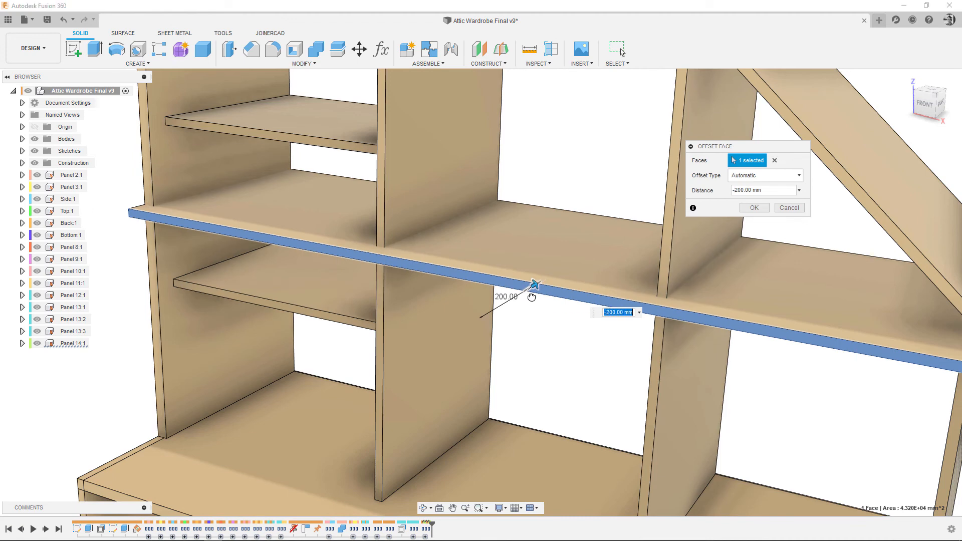
text(-300)
key(Return)
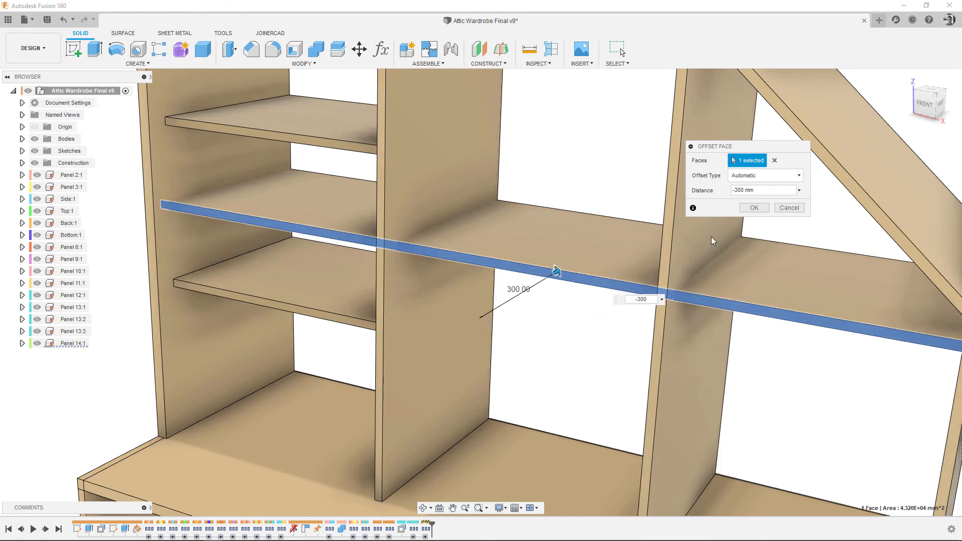
shift+middle_drag(405, 271, 464, 225)
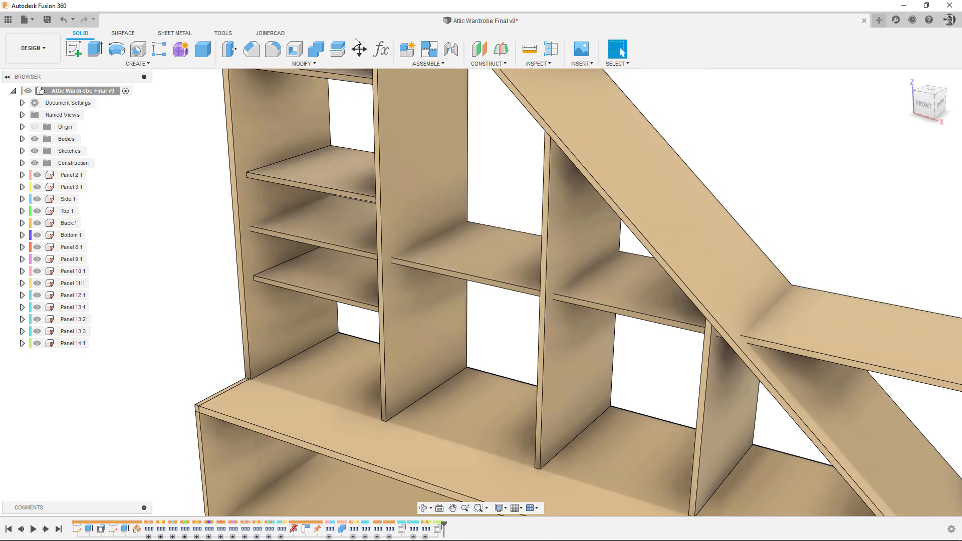
Step: Trim Panel 14 with divider Panels 10 and 11 as bounding panels so the shelf fits only between them
click(271, 34)
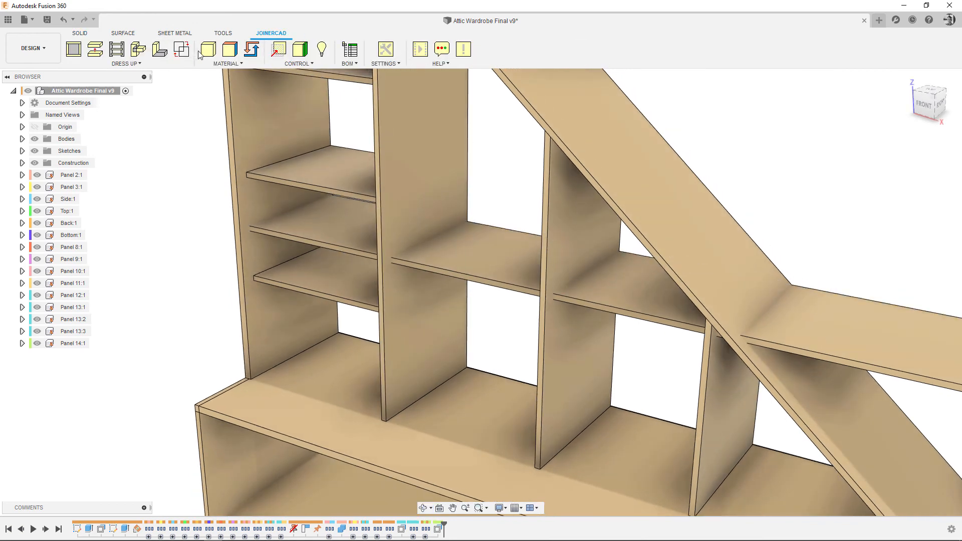
click(136, 50)
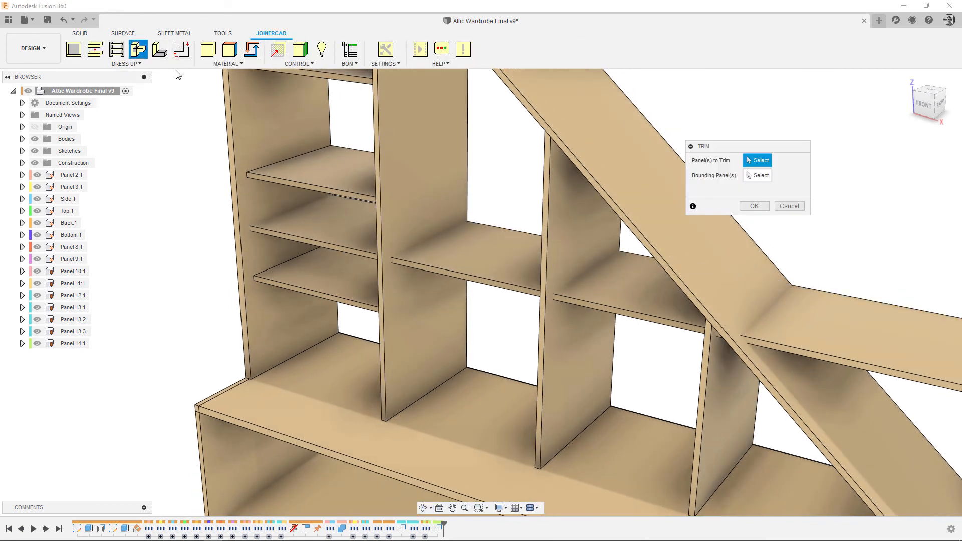
click(512, 272)
click(748, 181)
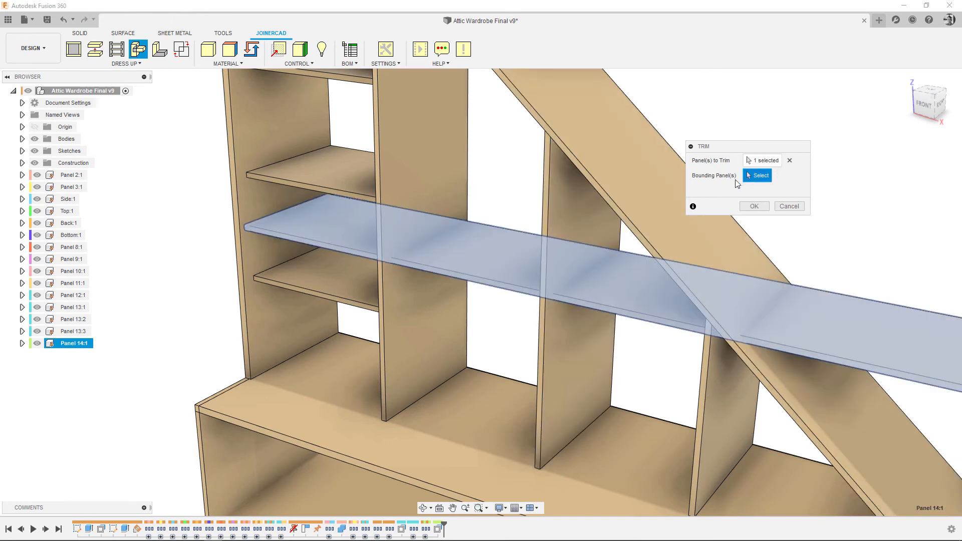
click(431, 184)
click(562, 216)
click(754, 206)
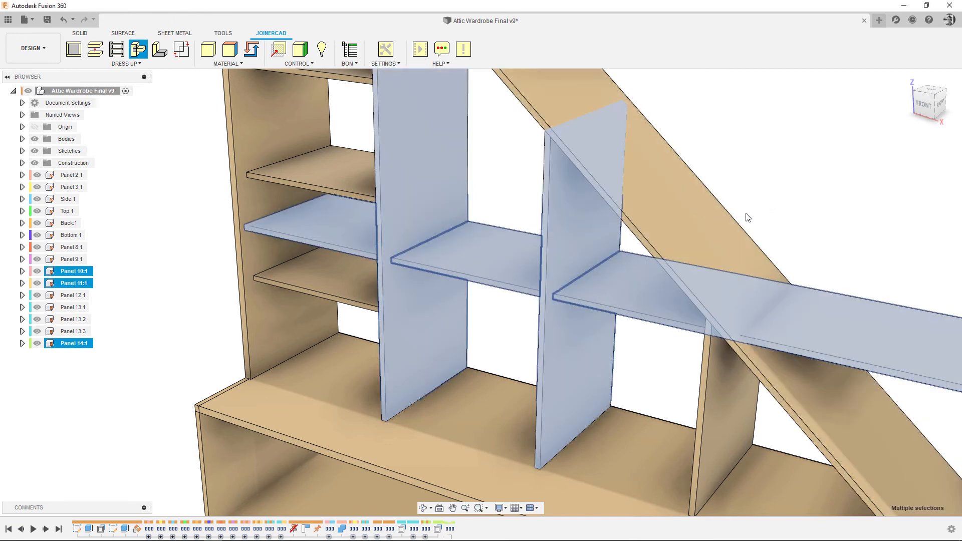
click(748, 218)
click(924, 104)
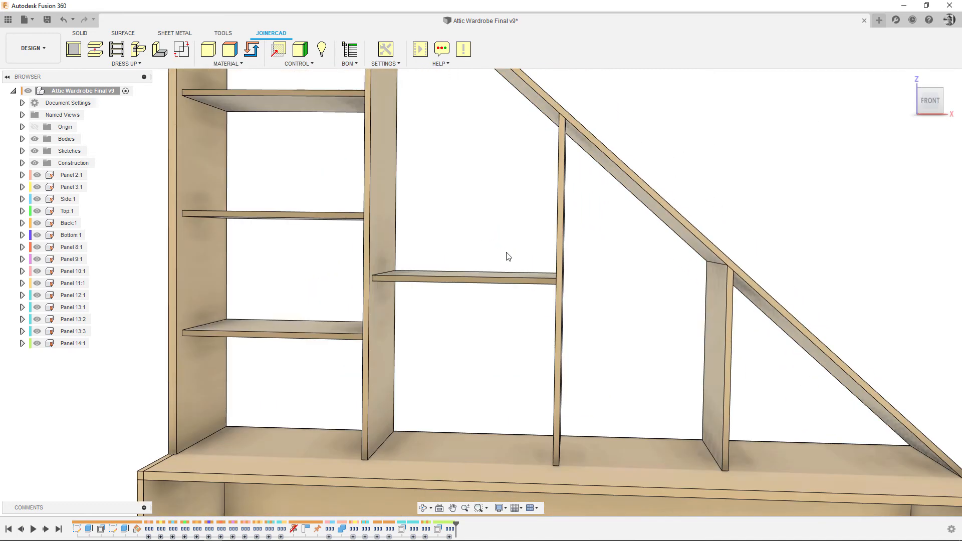
middle_drag(713, 144, 712, 149)
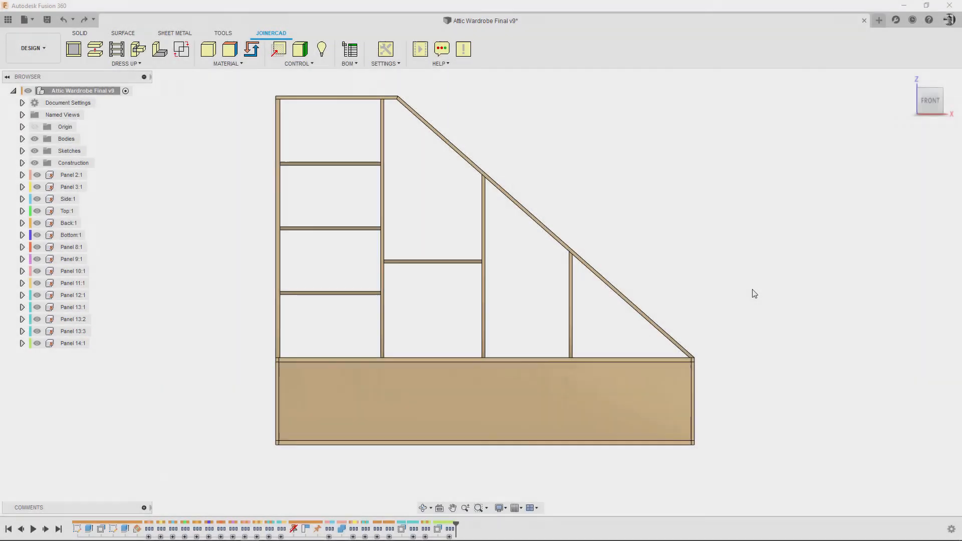
Step: Add 2 symmetrical dividers, 18 mm thick, between the inner faces of the lower body's end panels, Panel 8 and Panel 9
shift+middle_drag(752, 294, 731, 309)
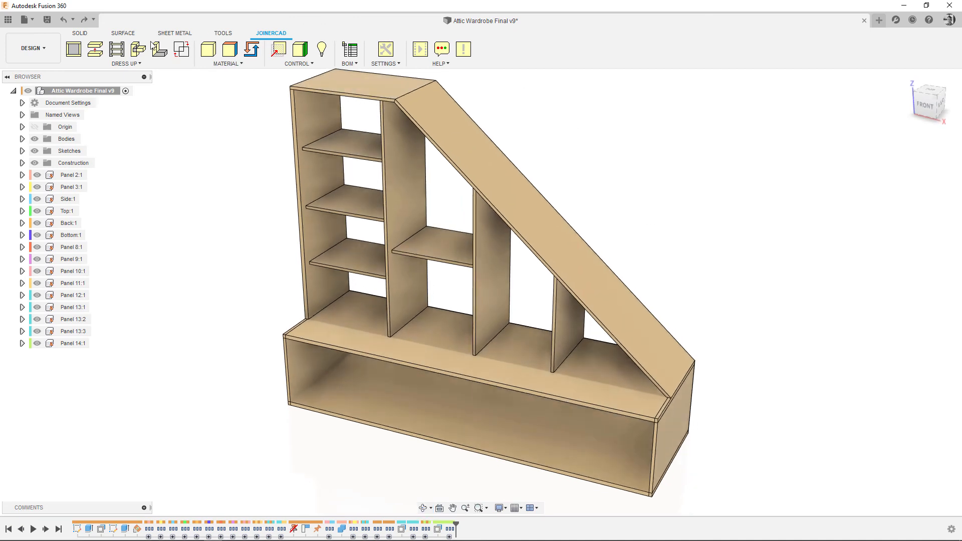
click(117, 49)
click(303, 357)
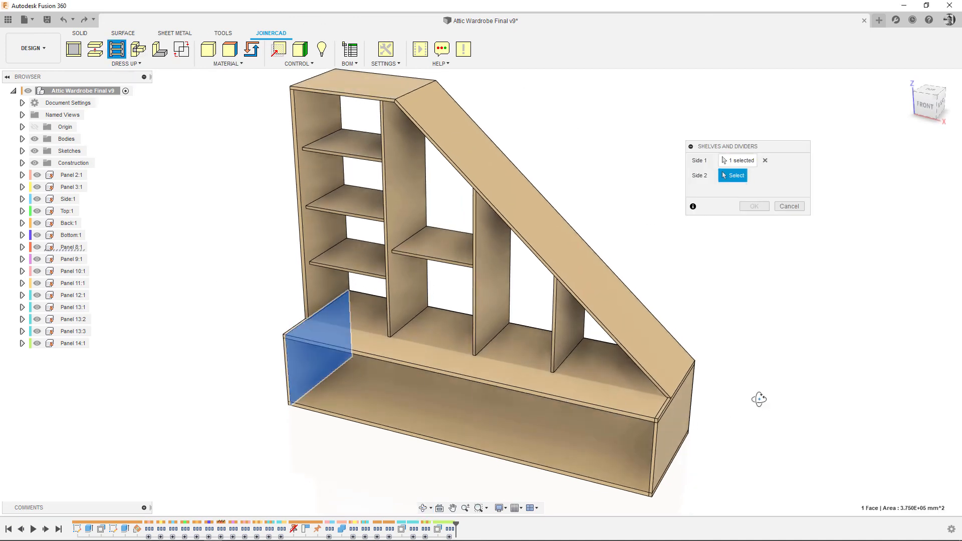
shift+middle_drag(759, 399, 737, 368)
click(613, 429)
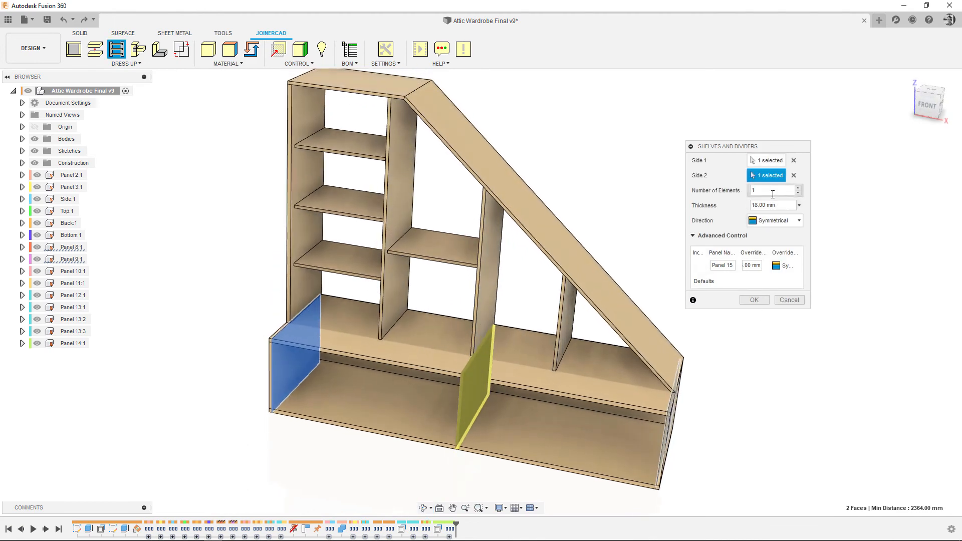
double_click(773, 194)
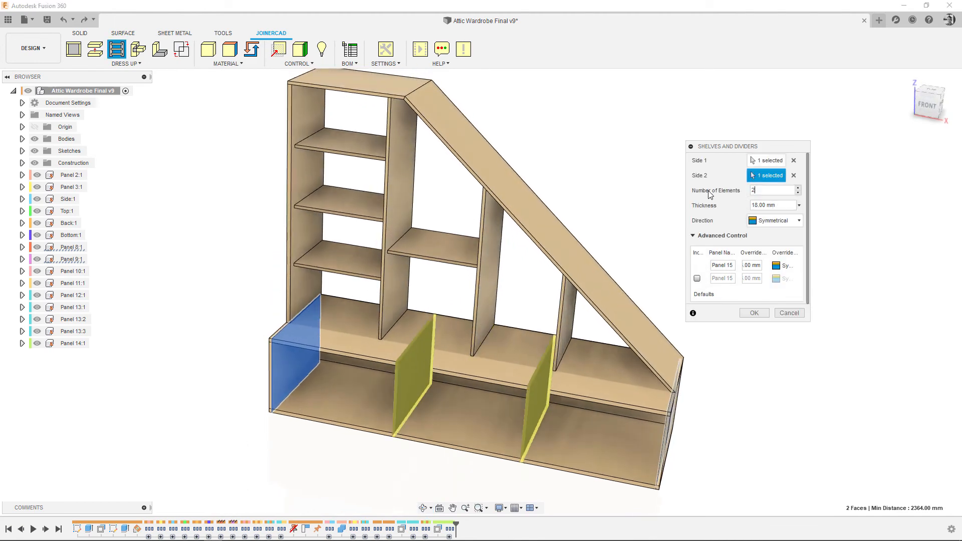
click(756, 313)
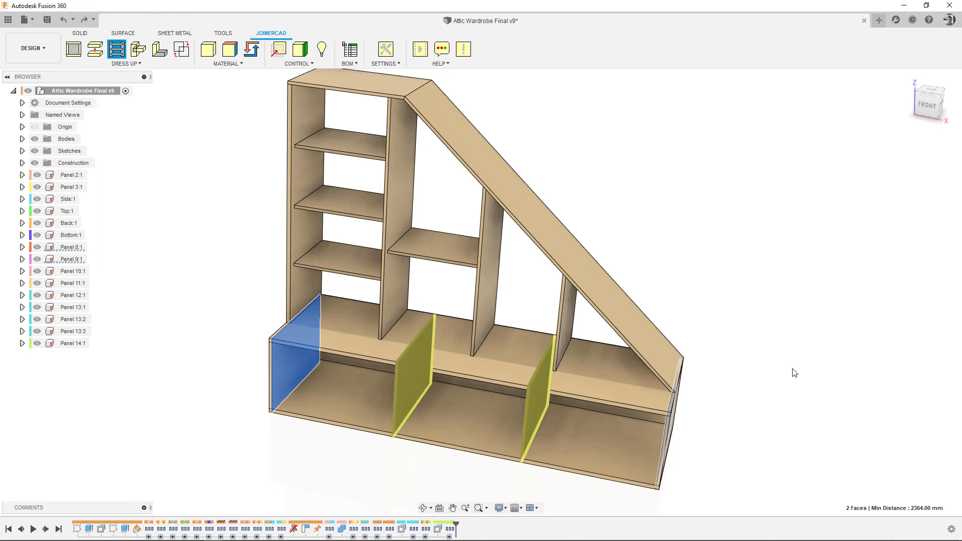
shift+middle_drag(767, 365, 742, 346)
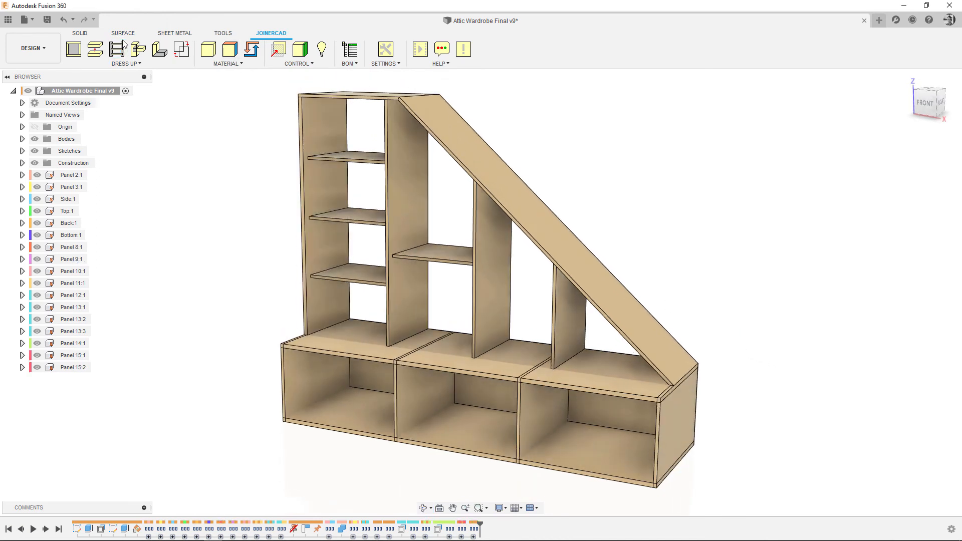
Step: Trim end Panels 8 and 9 and divider Panel 15:1 with the Top and Bottom panels as bounding panels
click(138, 49)
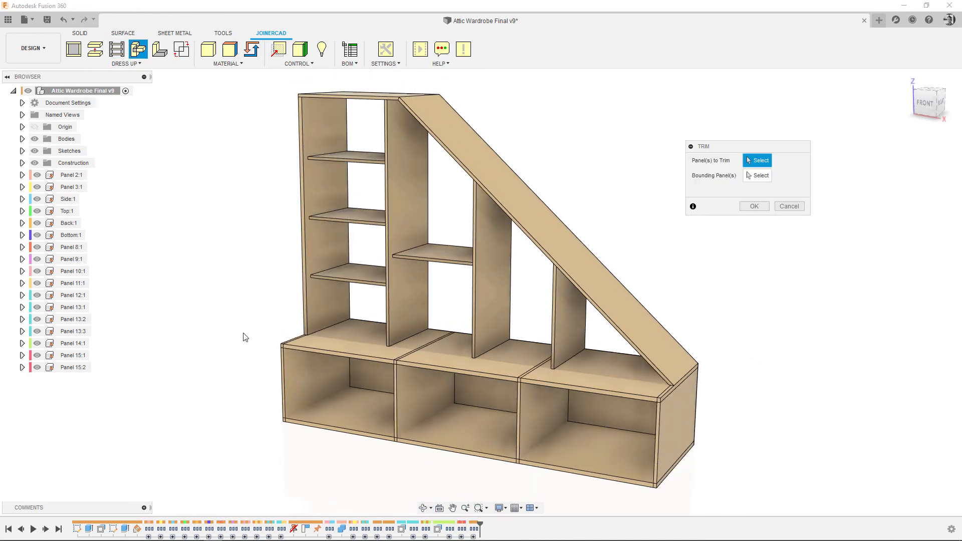
click(287, 359)
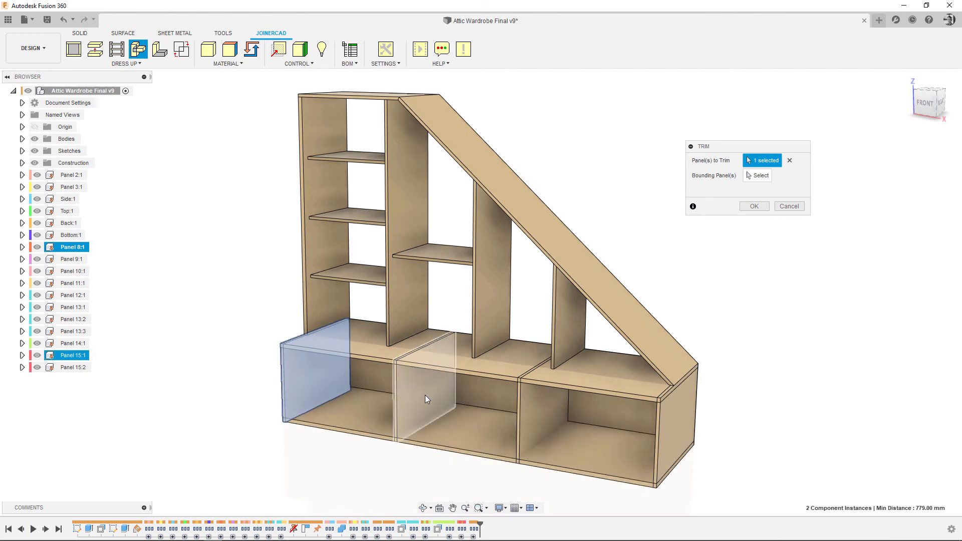
click(426, 399)
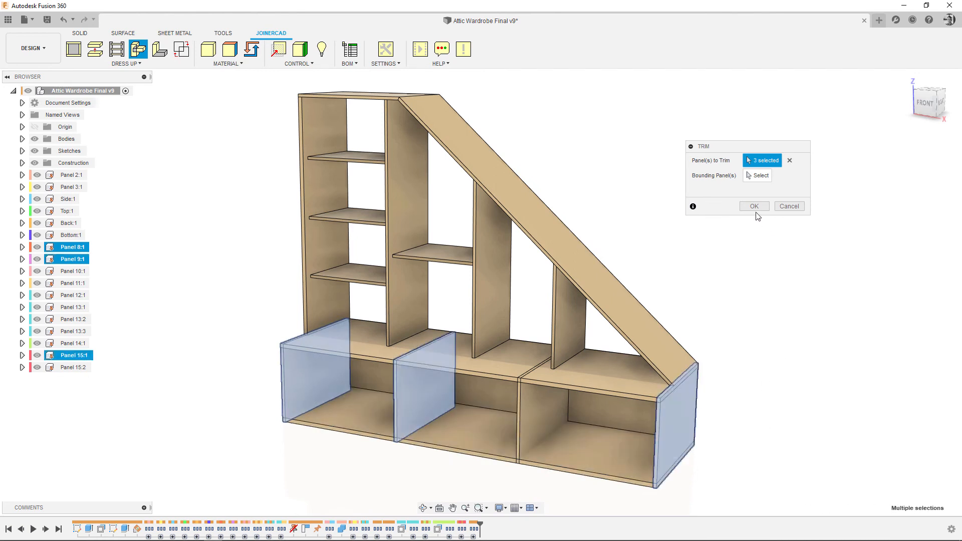
click(612, 378)
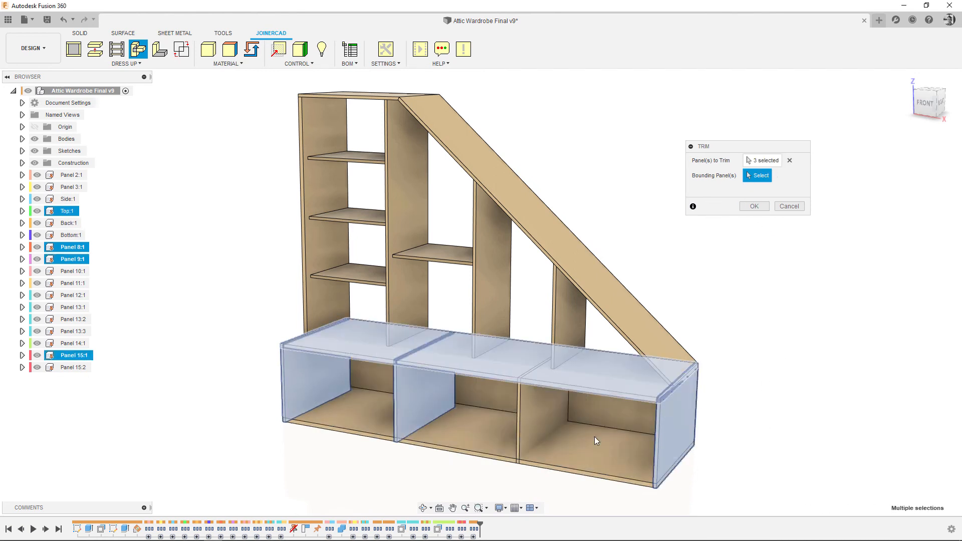
click(589, 465)
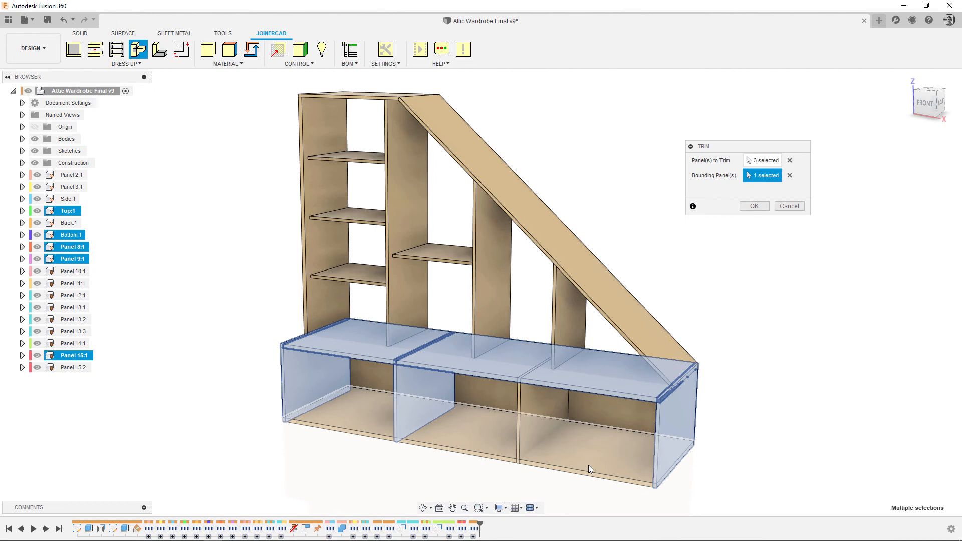
click(763, 210)
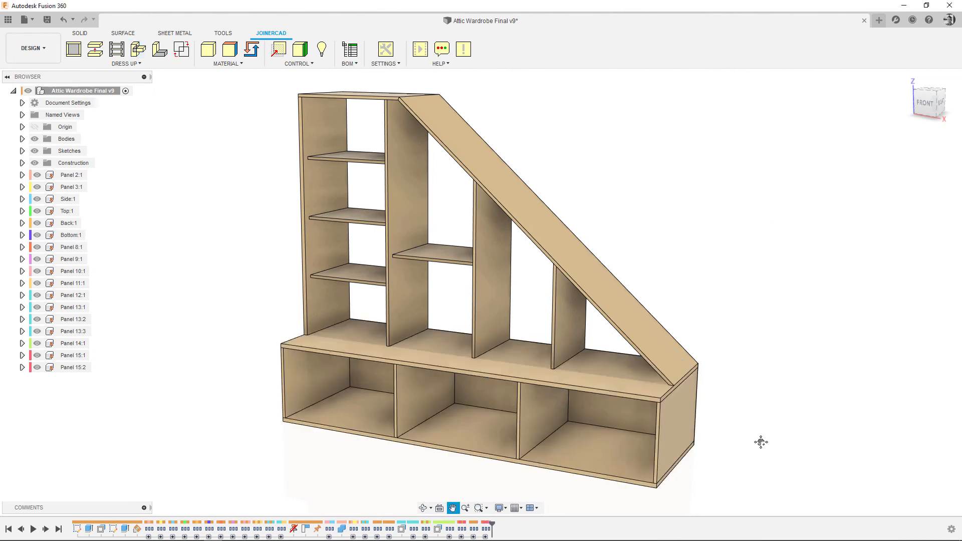
drag(761, 442, 757, 421)
middle_drag(768, 291, 767, 292)
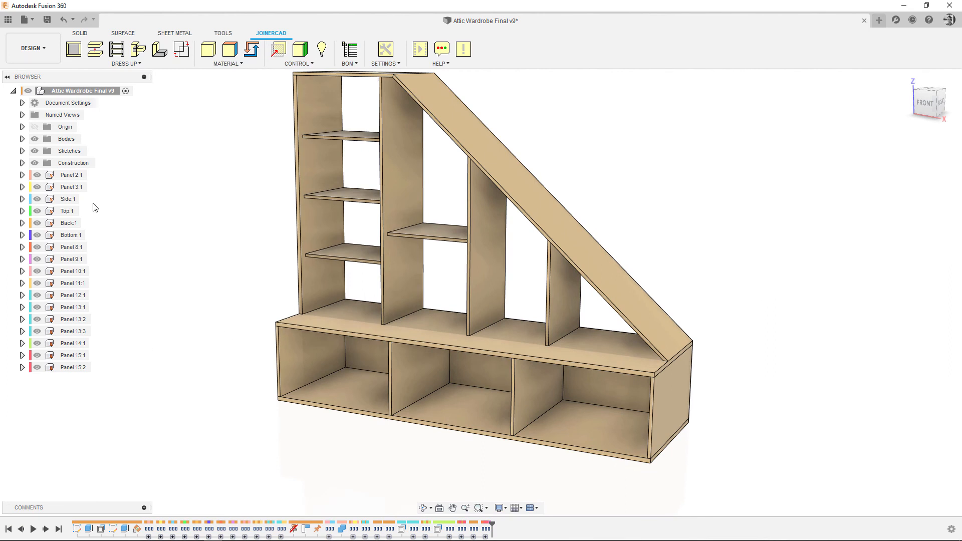
Step: Add one symmetrical shelf, 18 mm thick, between the upper face of the Bottom panel and the underside of the Top panel
click(117, 48)
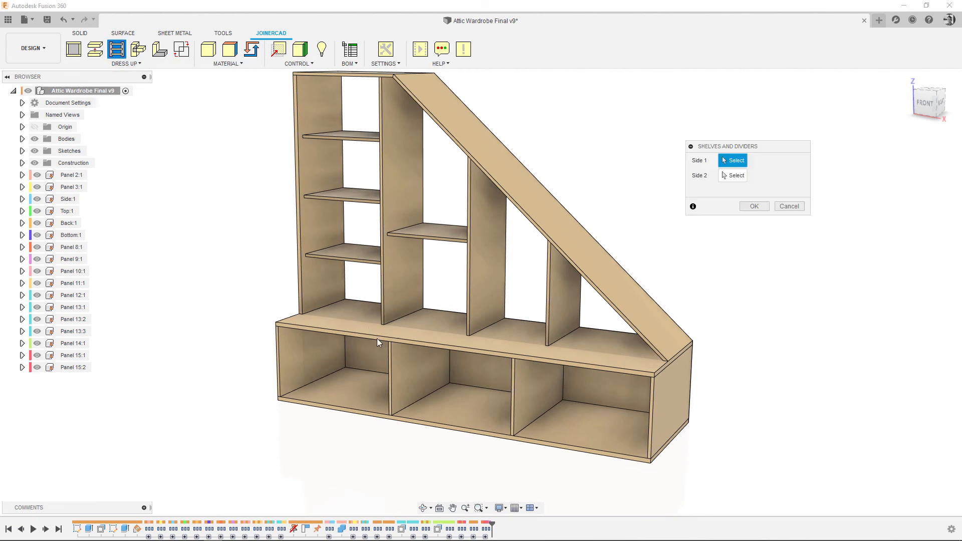
click(464, 399)
shift+middle_drag(724, 378, 776, 360)
click(462, 337)
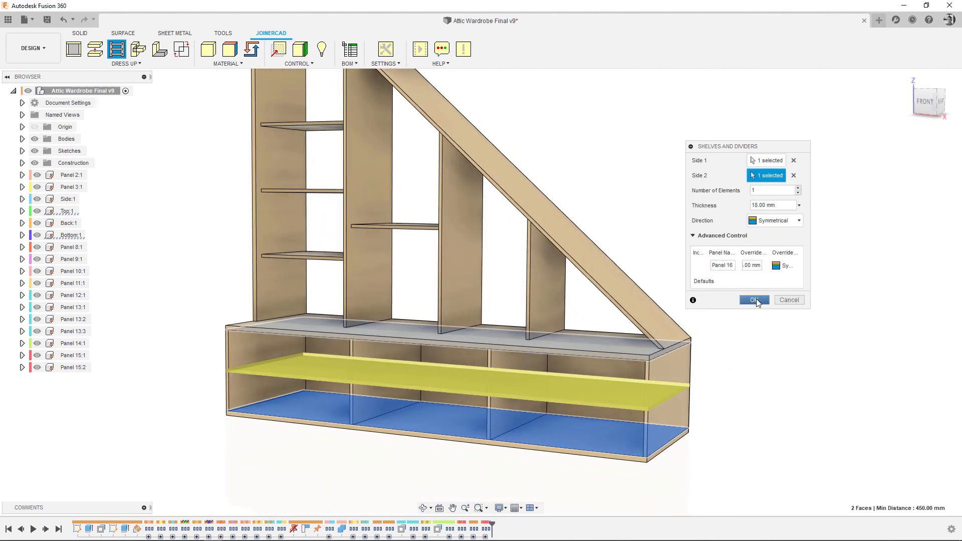
click(755, 299)
shift+middle_drag(717, 393, 700, 366)
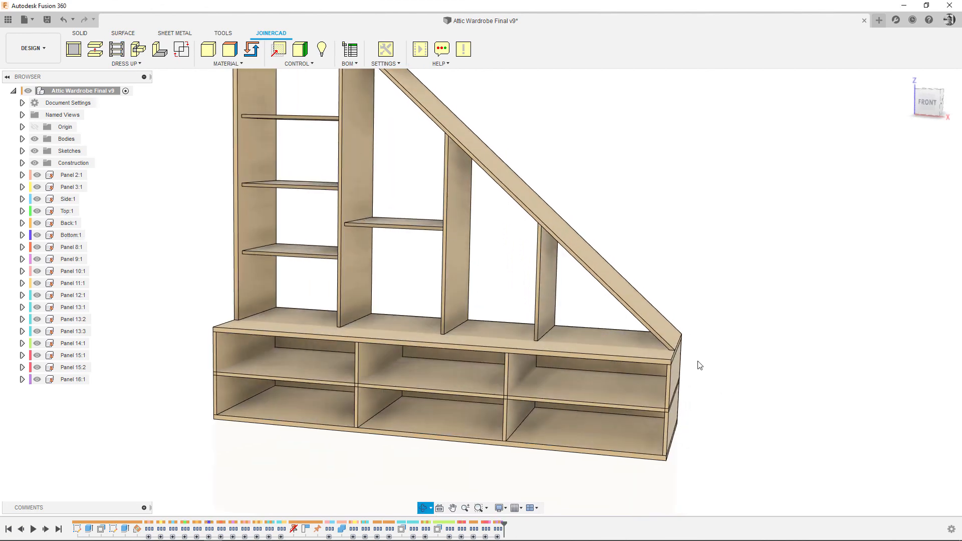
Step: Trim the lower body's shelf, Panel 16, with divider Panels 15:1 and 15:2 as bounding panels so it fits only between them
click(139, 49)
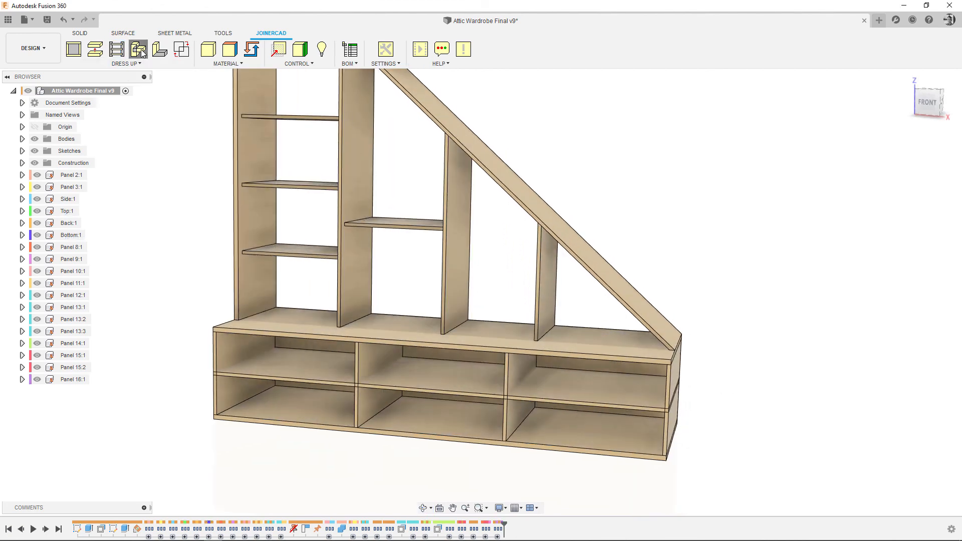
click(448, 389)
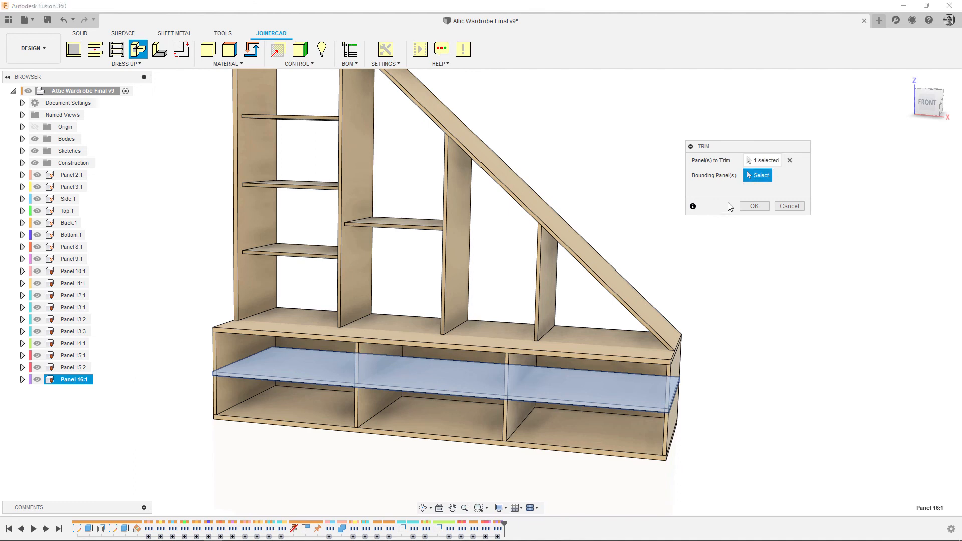
click(377, 355)
click(527, 371)
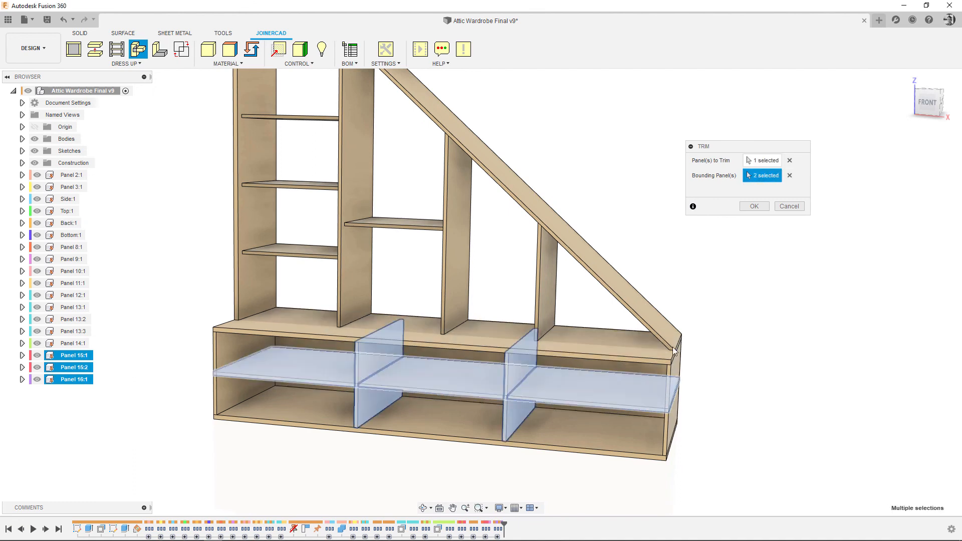
click(755, 206)
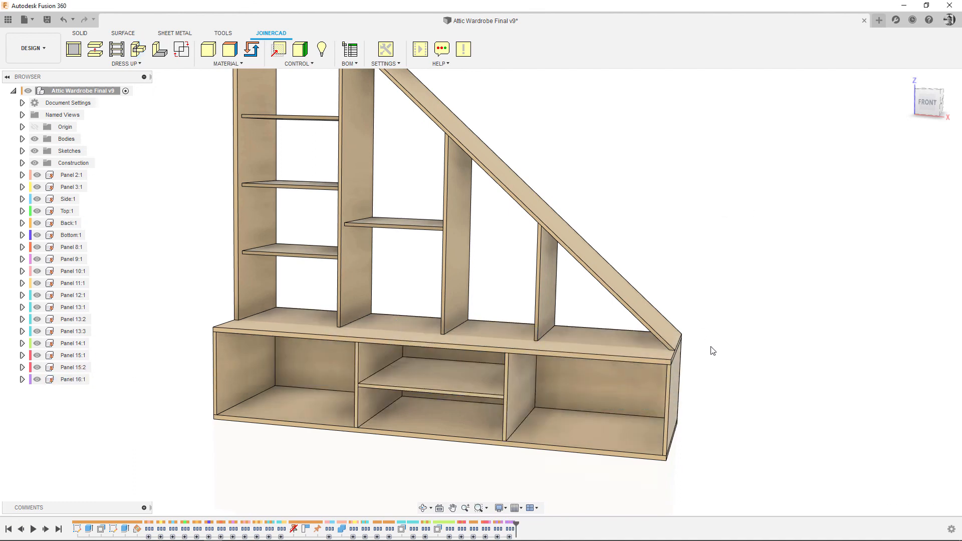
Step: Offset the front edge face of the lower body's middle shelf by -50 mm to set it back from the dividers
shift+middle_drag(711, 348, 715, 349)
key(q)
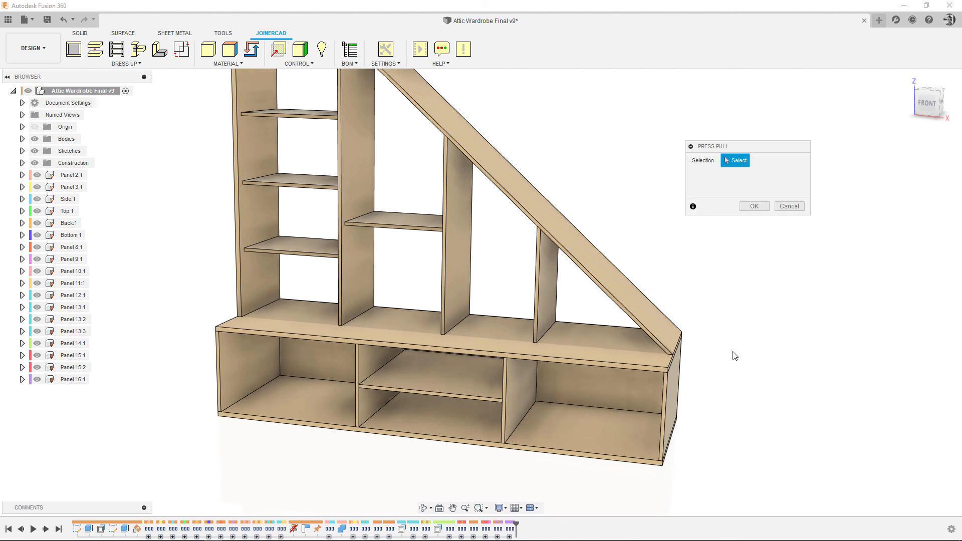
scroll(496, 408, up, 5)
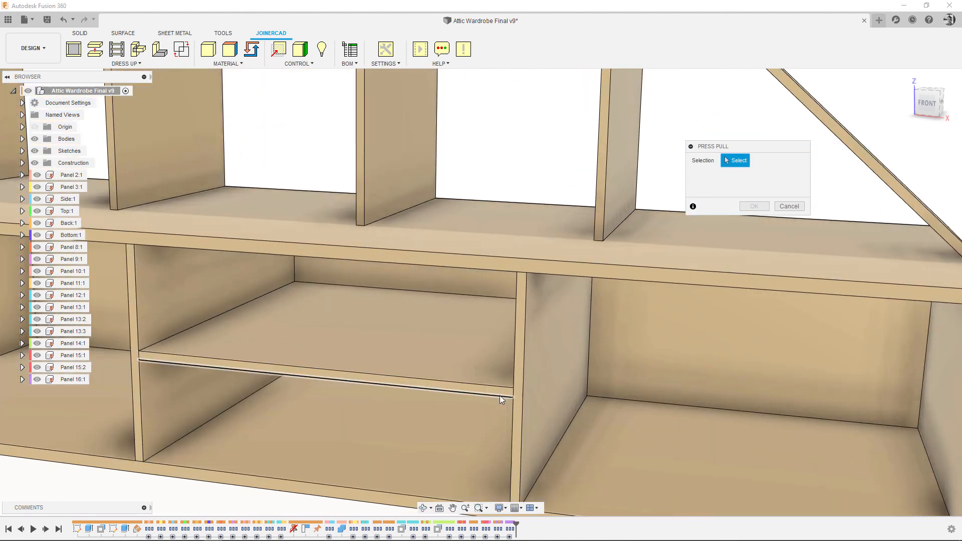
click(501, 392)
mouse_move(499, 395)
mouse_down()
mouse_move(492, 400)
mouse_move(509, 384)
mouse_up()
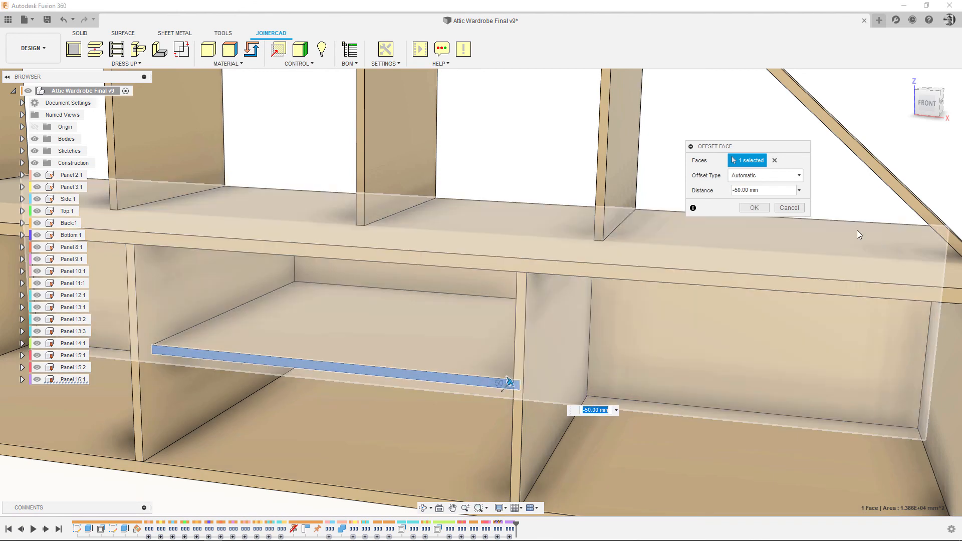
key(Return)
Step: Examine the shelf and divider layout of the whole wardrobe from the front and at an angle
scroll(332, 356, down, 5)
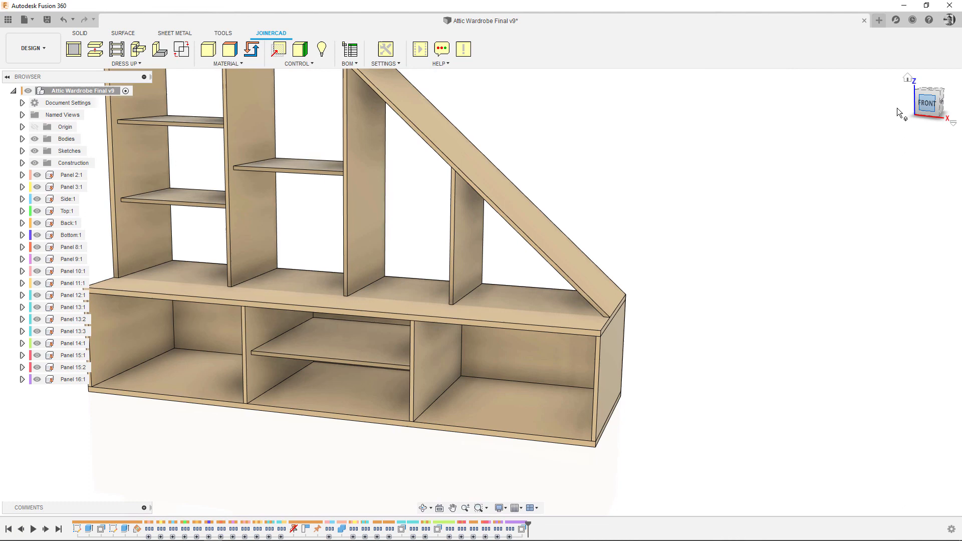
click(898, 107)
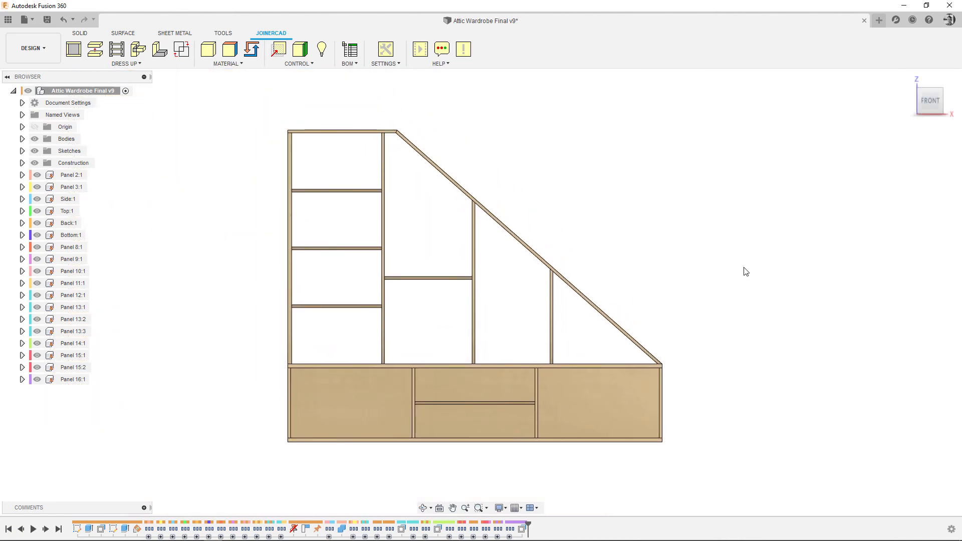
scroll(716, 341, up, 4)
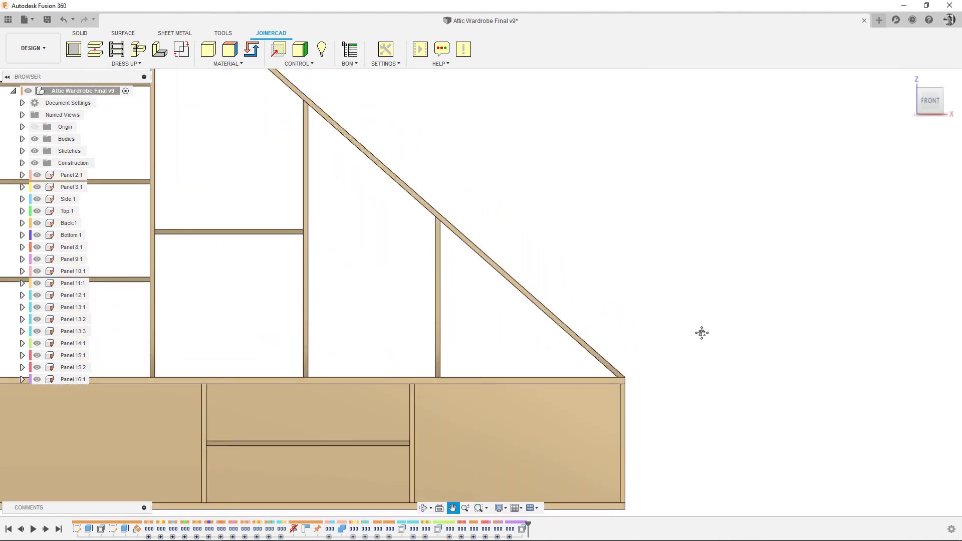
middle_drag(316, 370, 677, 365)
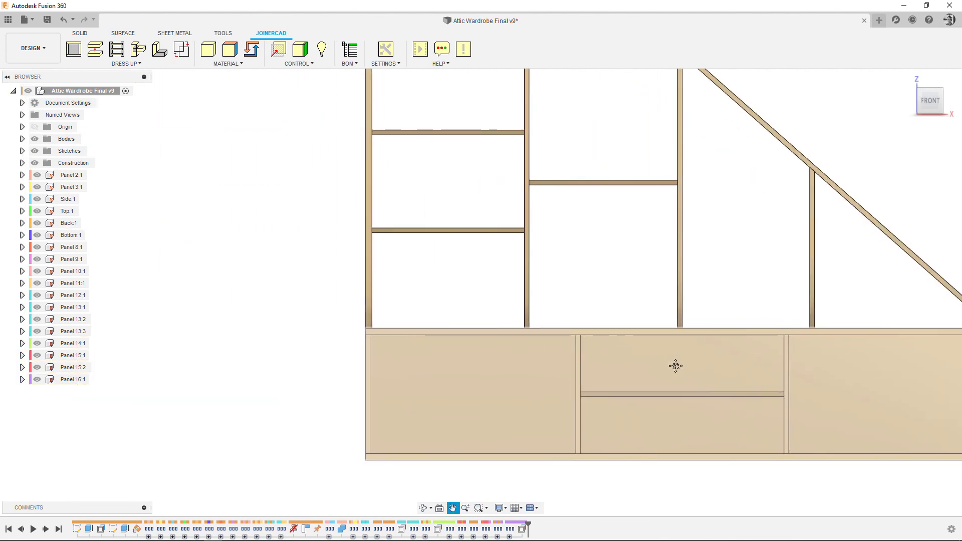
middle_drag(524, 208, 422, 286)
scroll(707, 298, down, 4)
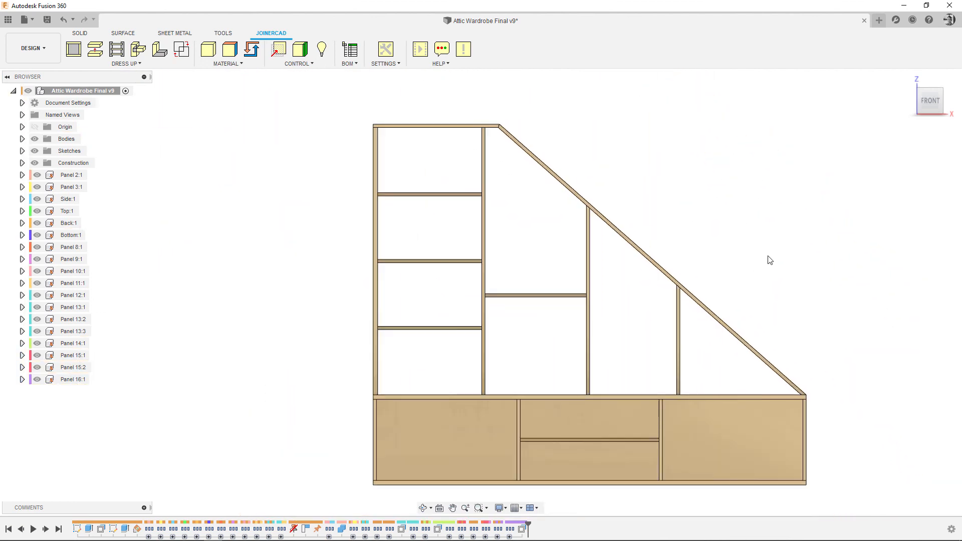
shift+middle_drag(767, 258, 739, 272)
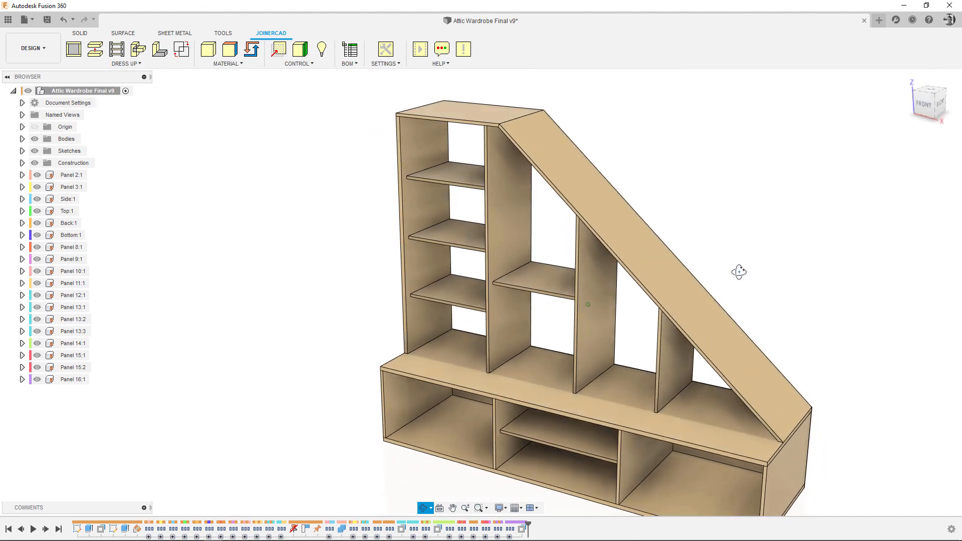
scroll(610, 270, down, 2)
middle_drag(644, 281, 627, 254)
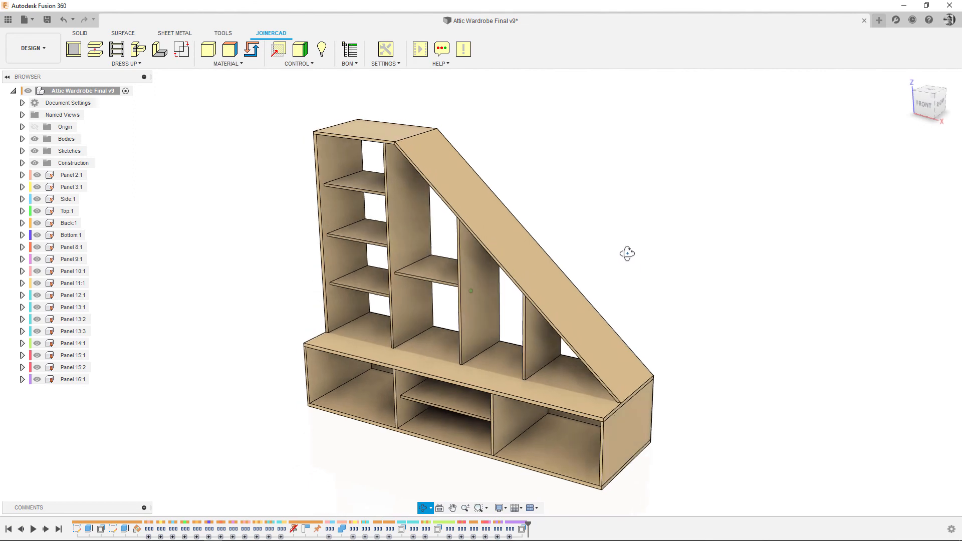